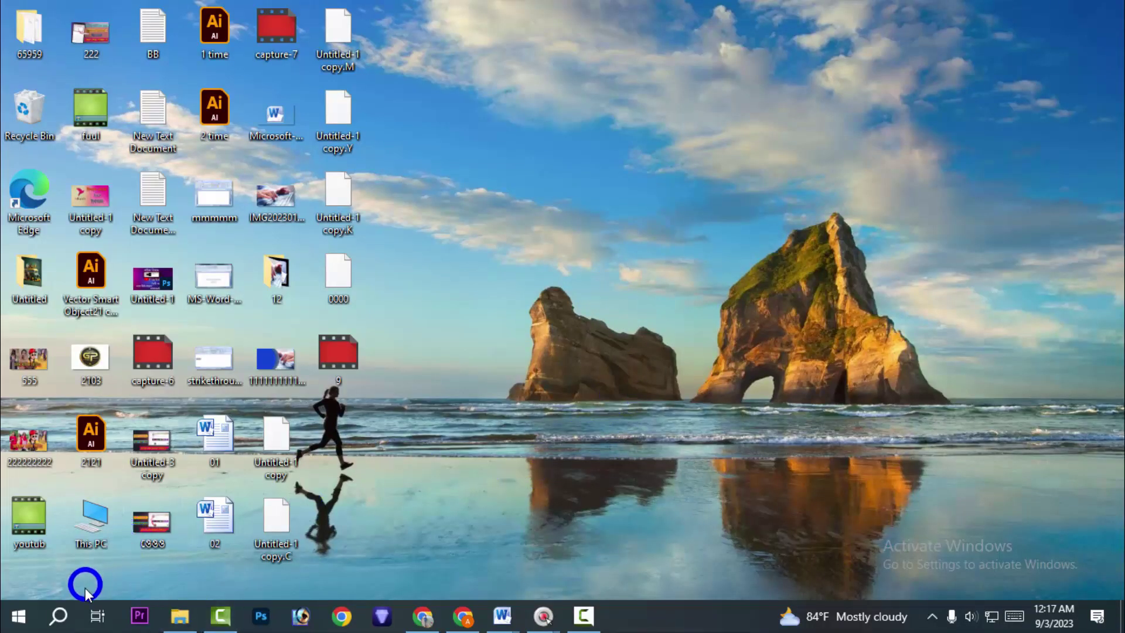
click(60, 616)
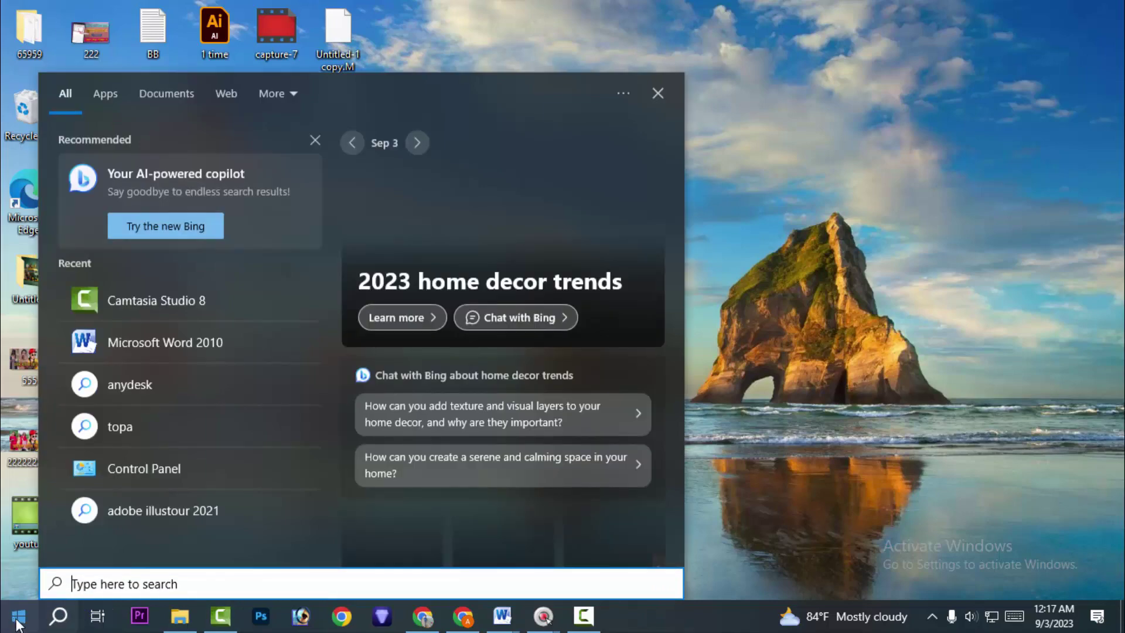
key(Escape)
click(14, 626)
click(808, 138)
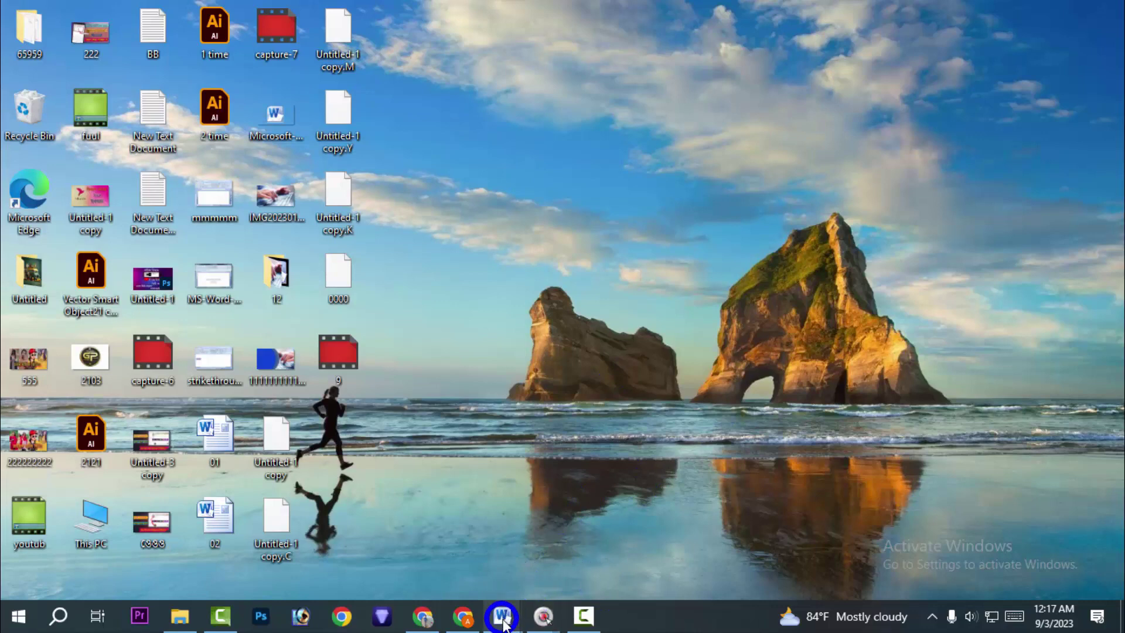
- Switch to the open Word document that contains the letter
mouse_move(510, 624)
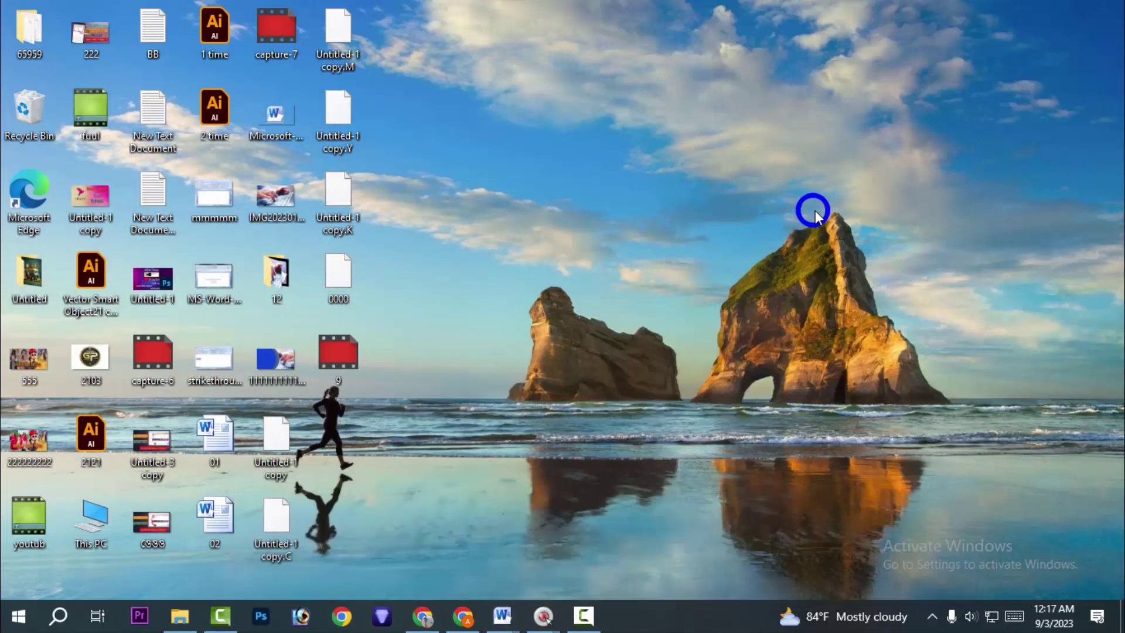
key(alt+Tab)
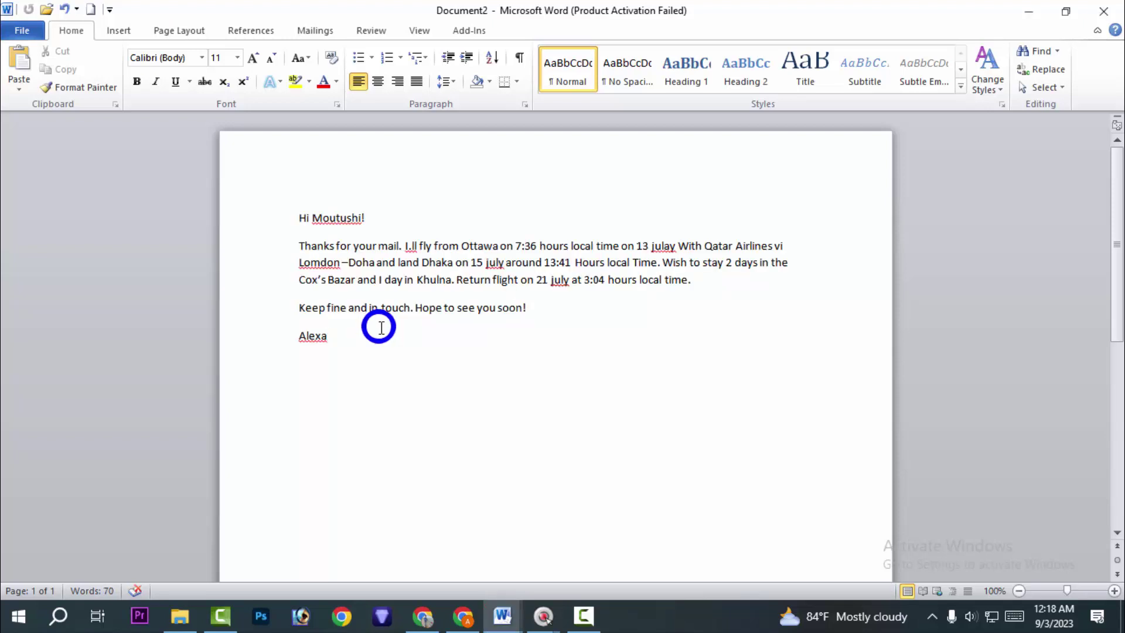
drag(300, 218, 373, 221)
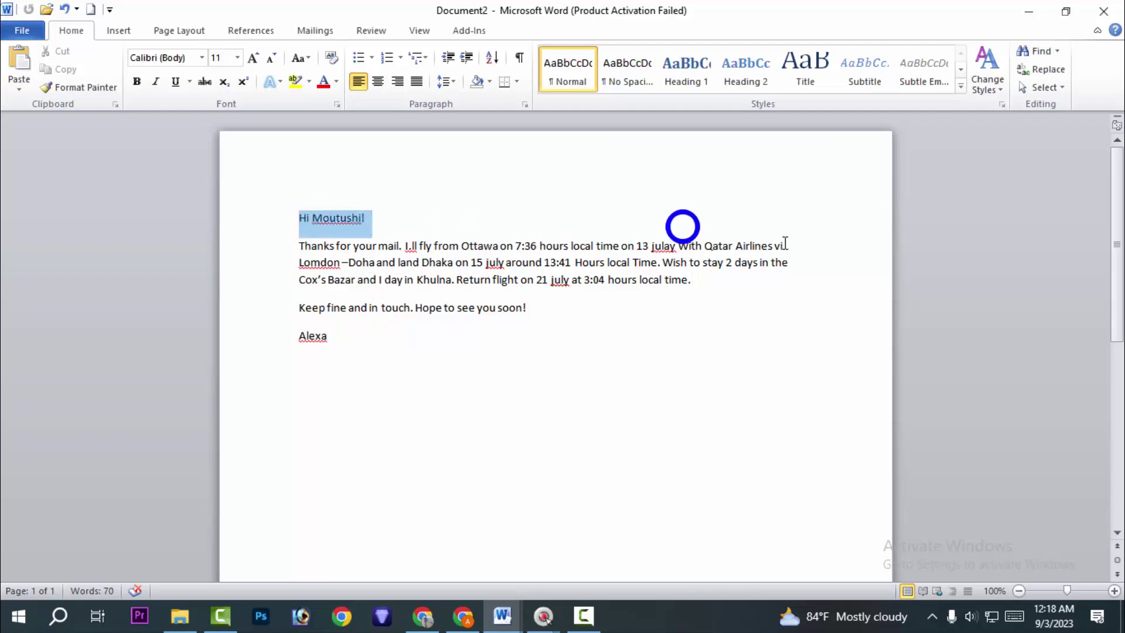
click(686, 331)
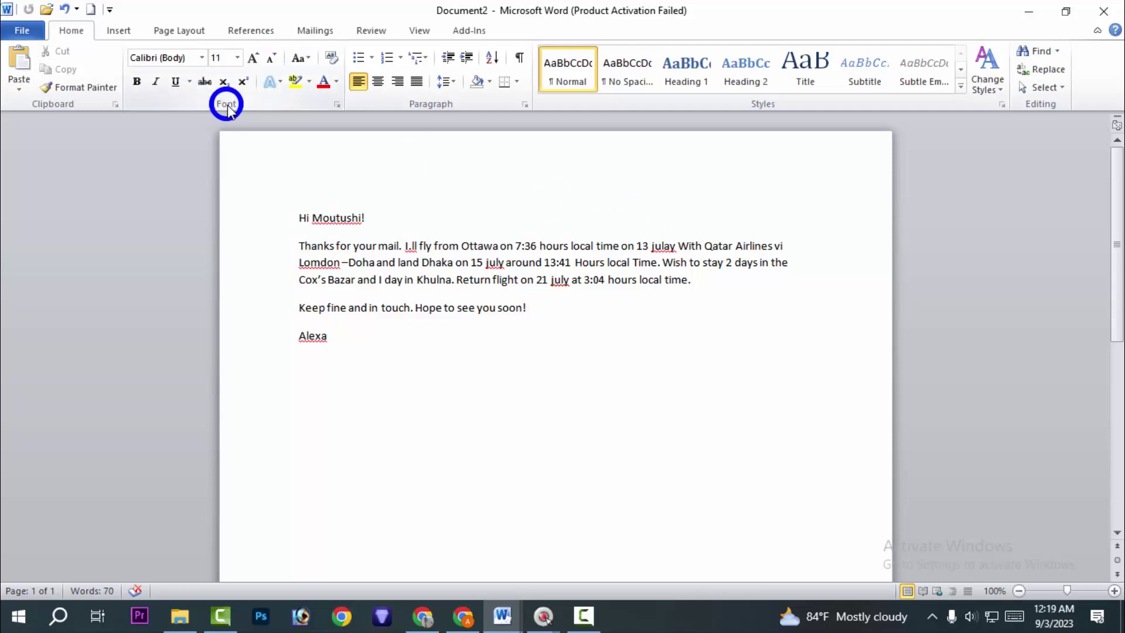
click(203, 57)
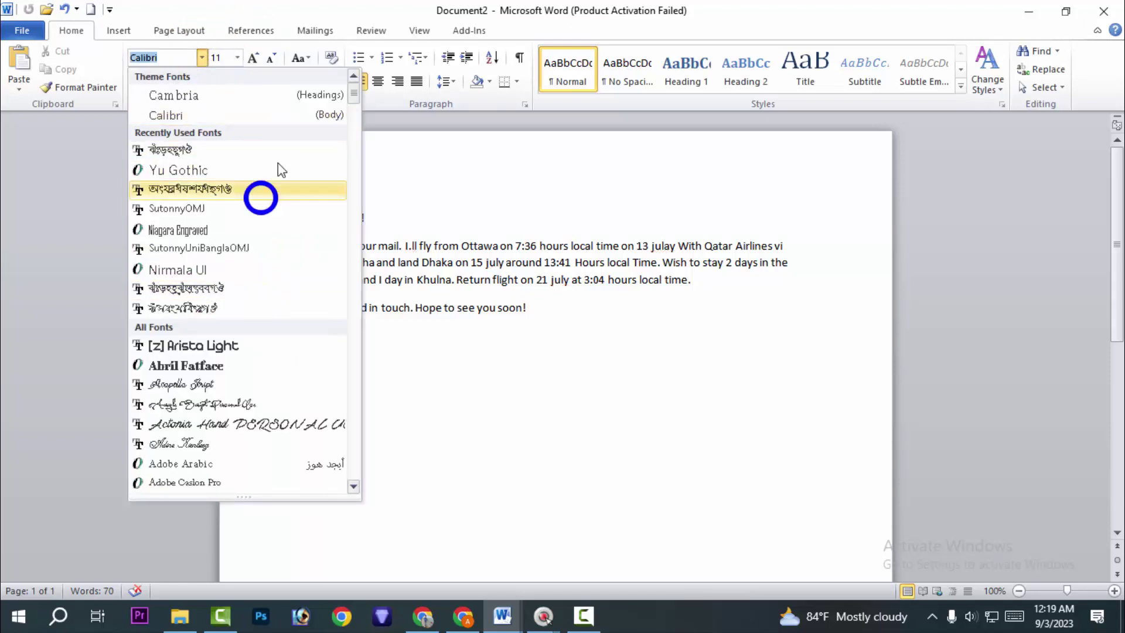
click(561, 396)
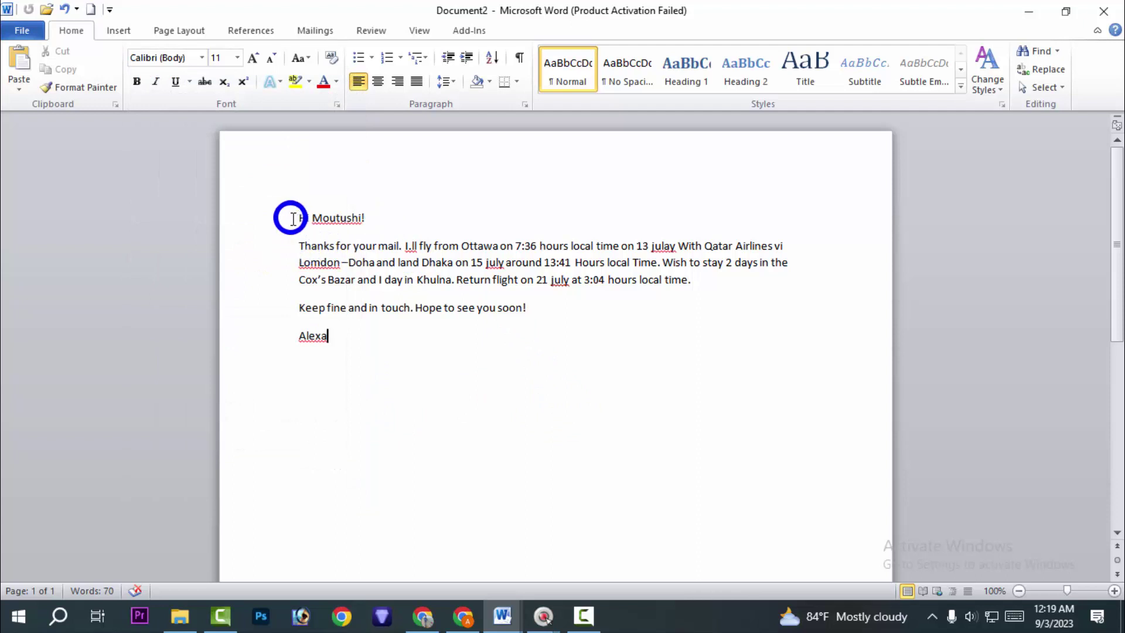
drag(299, 217, 459, 230)
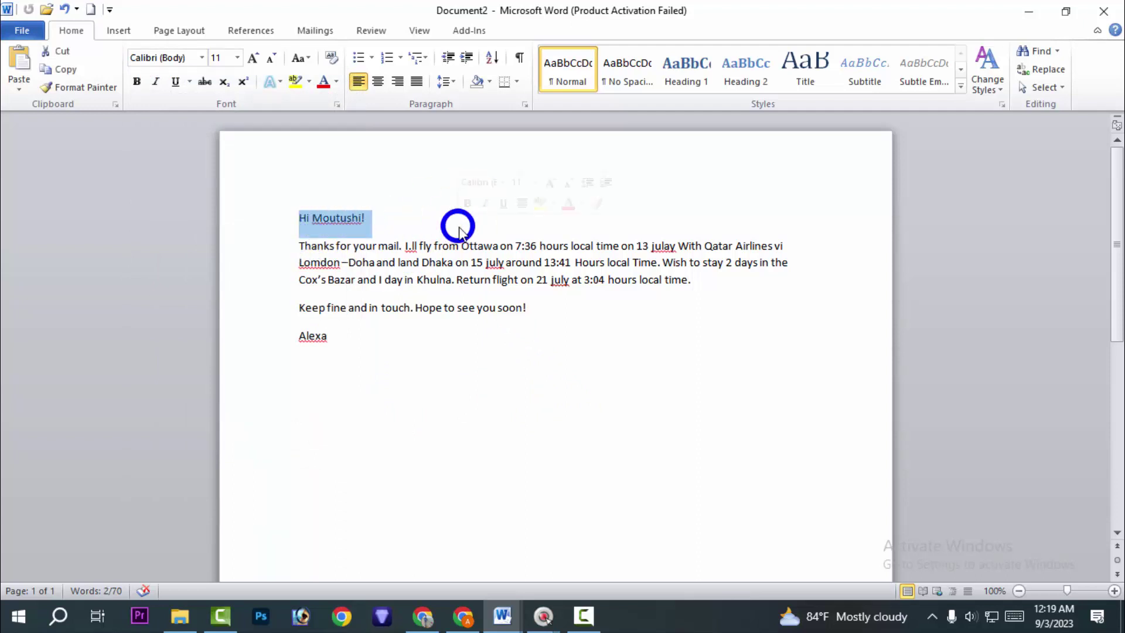
click(201, 57)
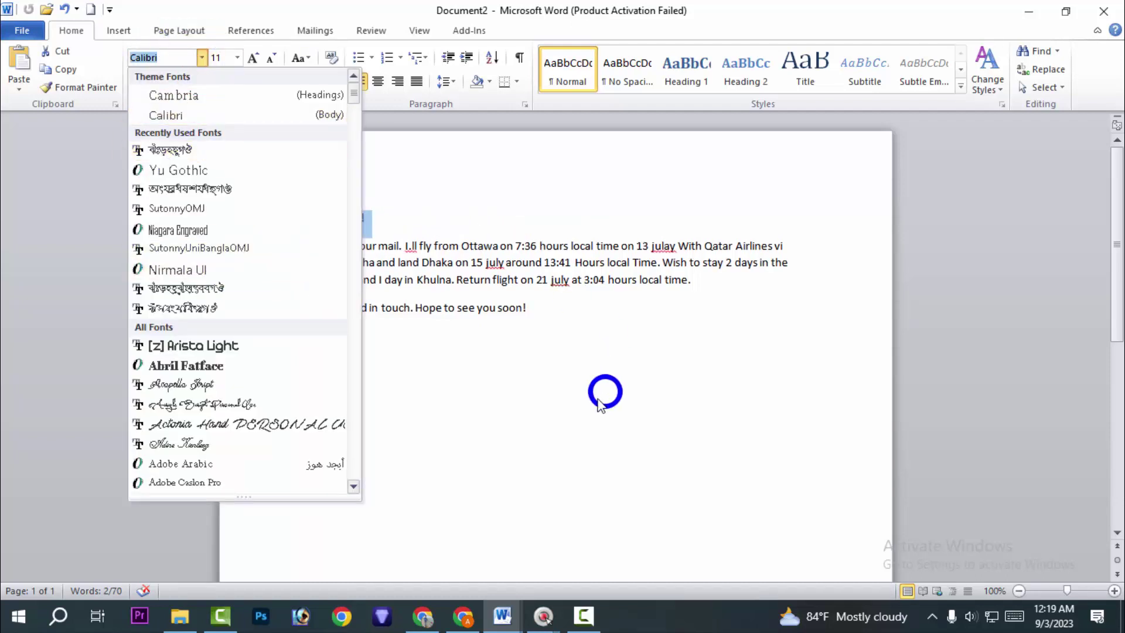
click(606, 392)
- Try the Heading 2, Heading 3, Title and Heading 4 styles on the entire letter
drag(611, 341, 306, 206)
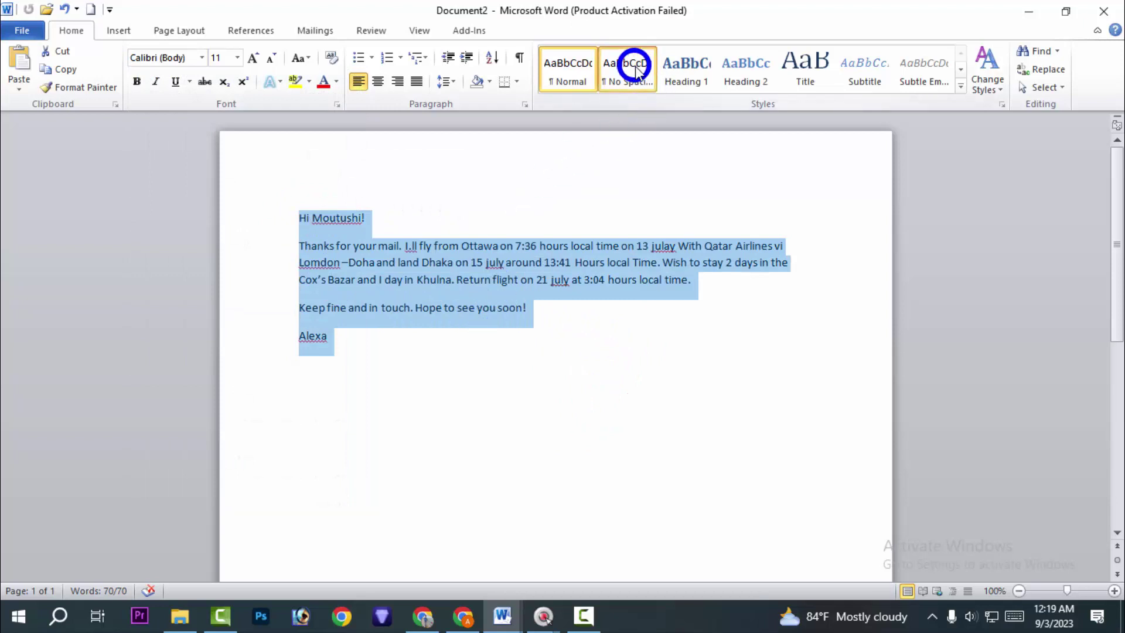
click(744, 69)
click(797, 82)
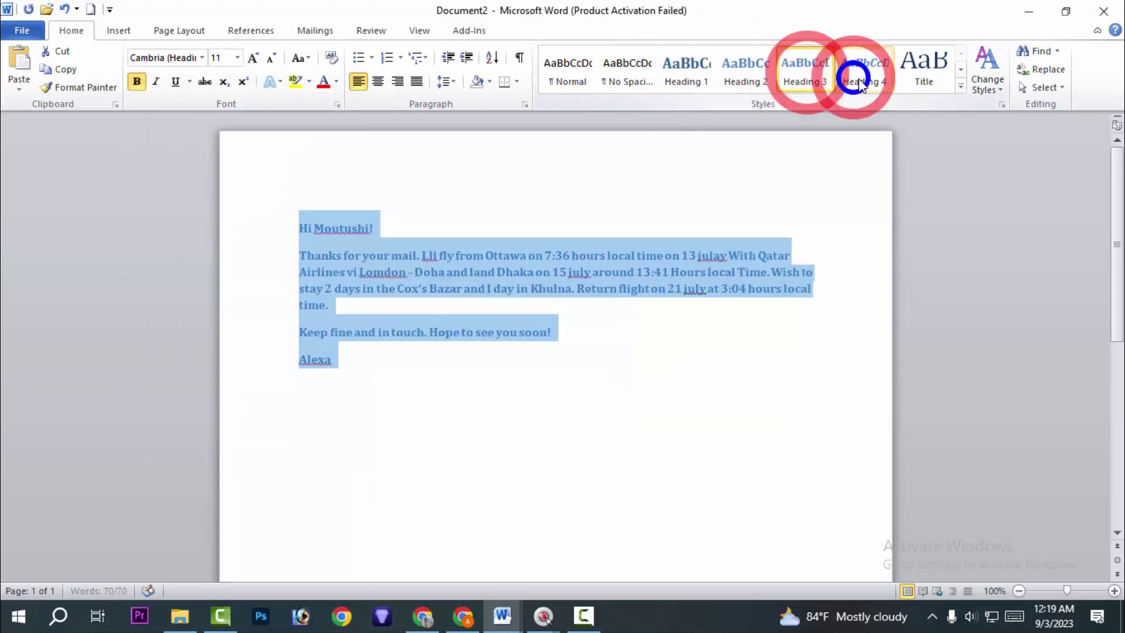
click(928, 75)
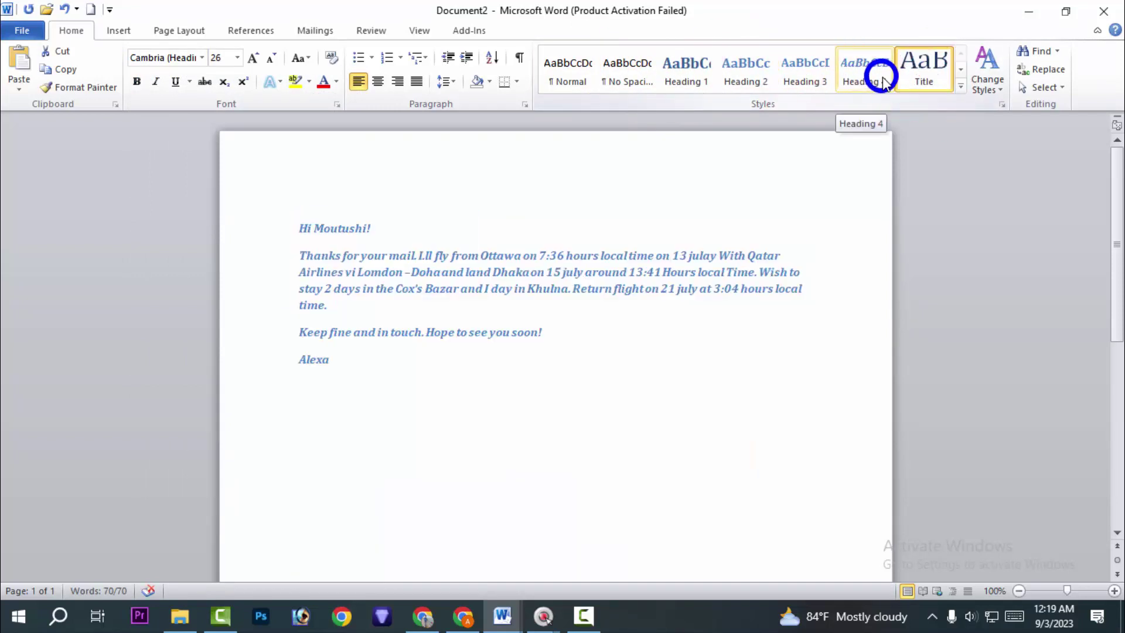
click(879, 78)
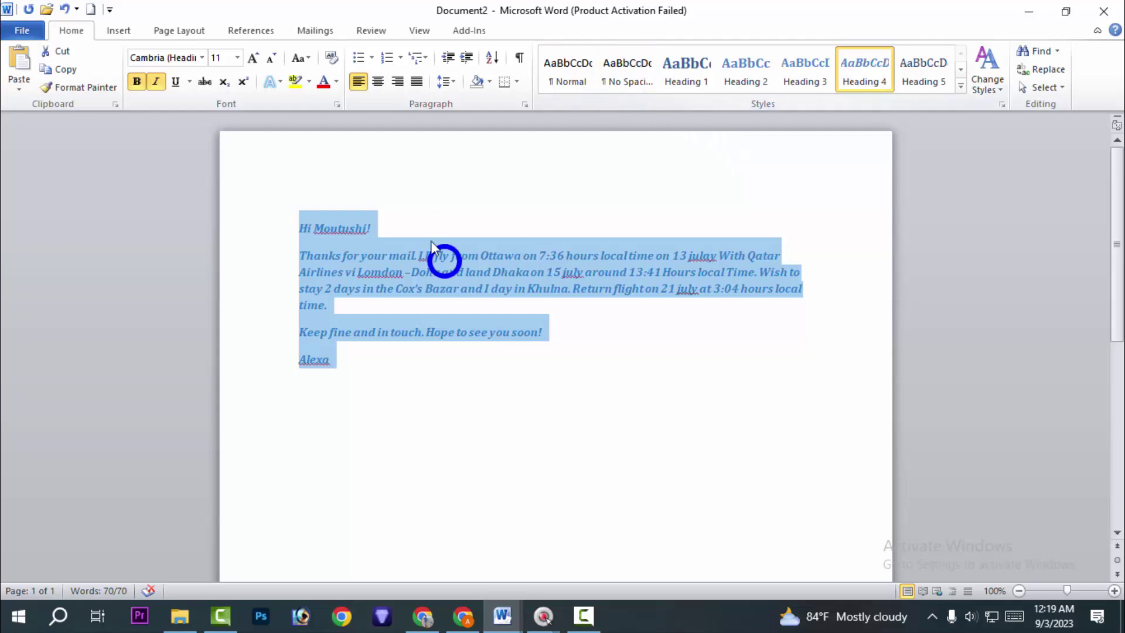
- Restore the Normal style on the entire letter
click(570, 82)
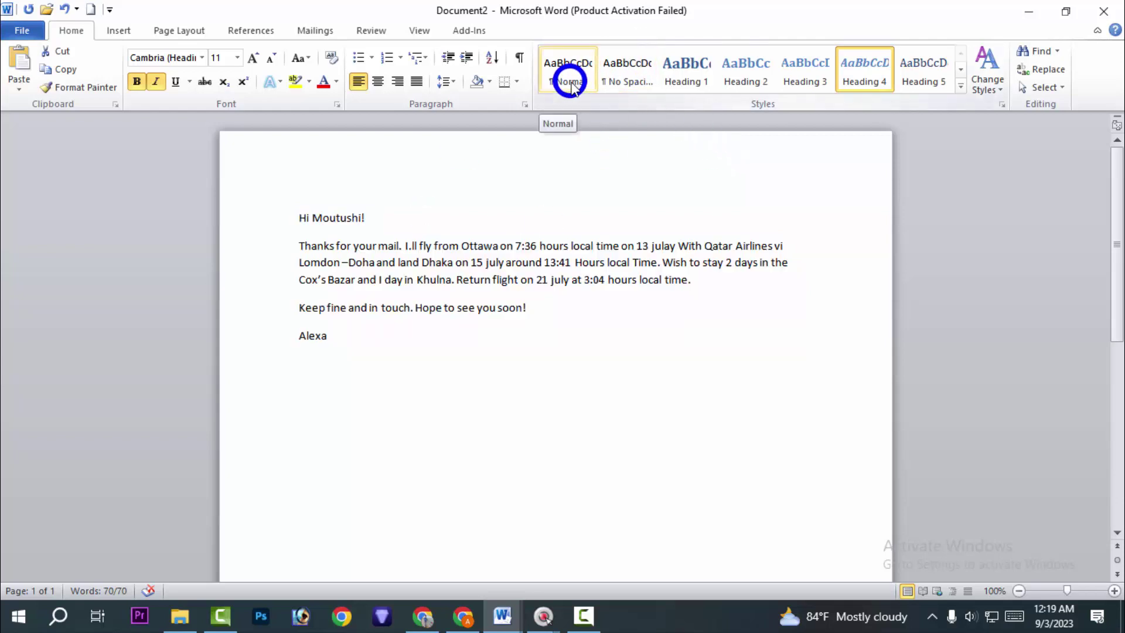
key(ctrl+a)
click(569, 82)
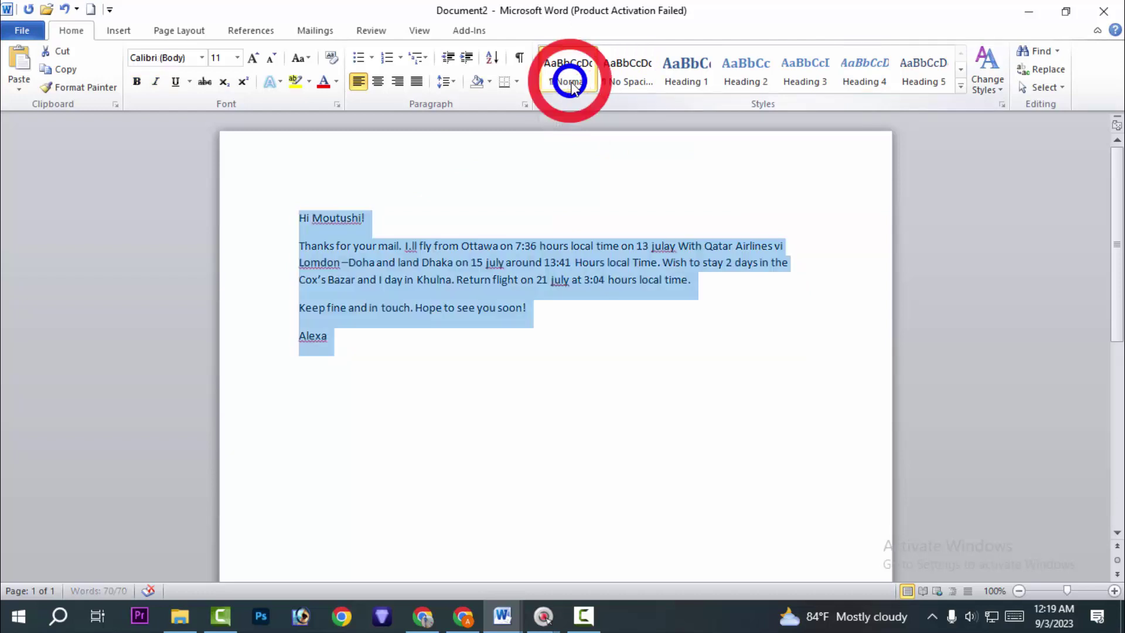
click(545, 186)
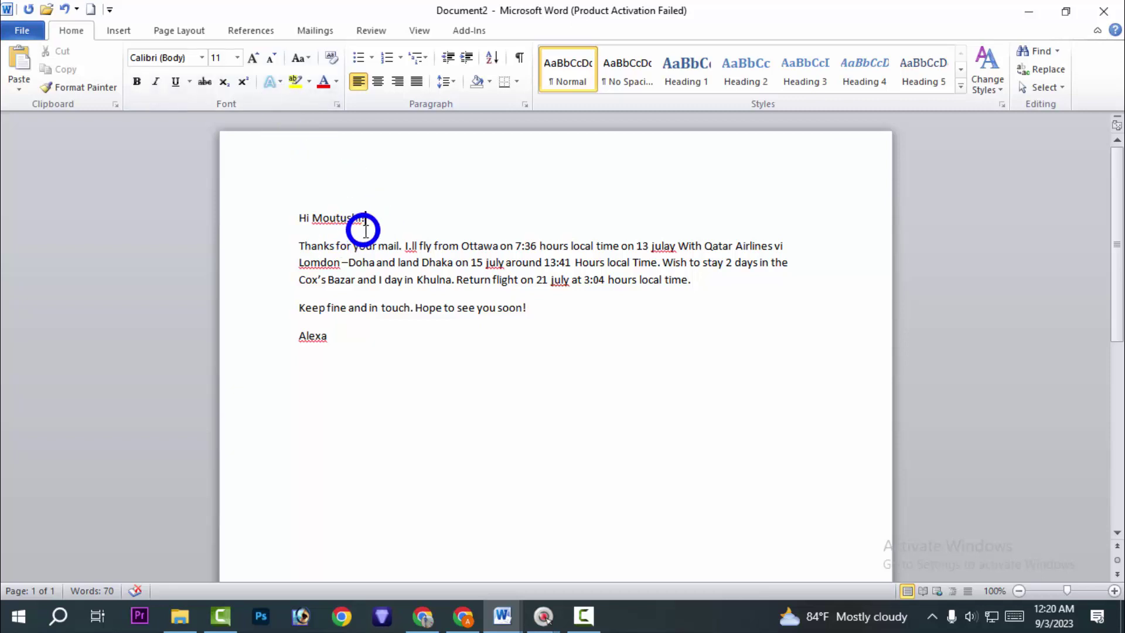
- Enlarge the font size of the letter's greeting line to 14
drag(371, 220, 297, 217)
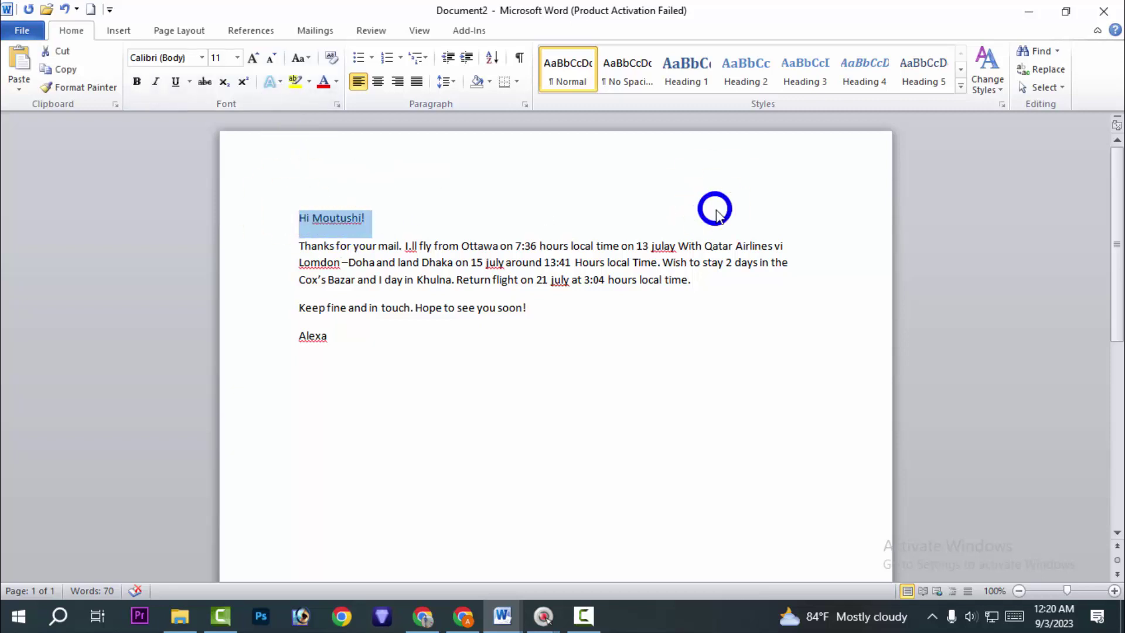
click(253, 60)
click(253, 60)
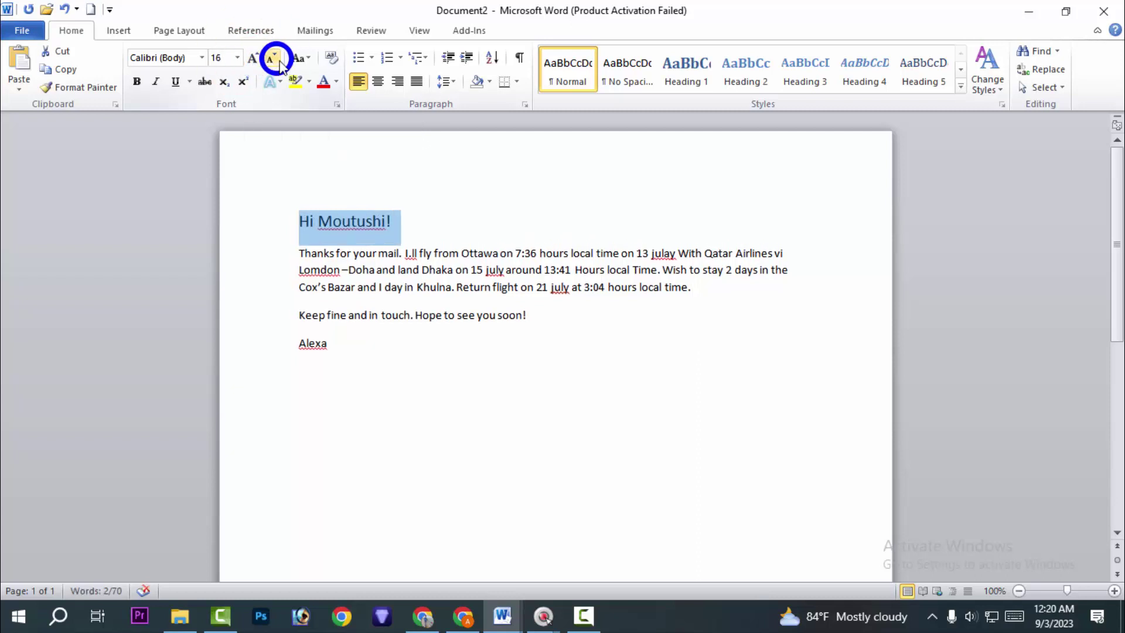
click(276, 60)
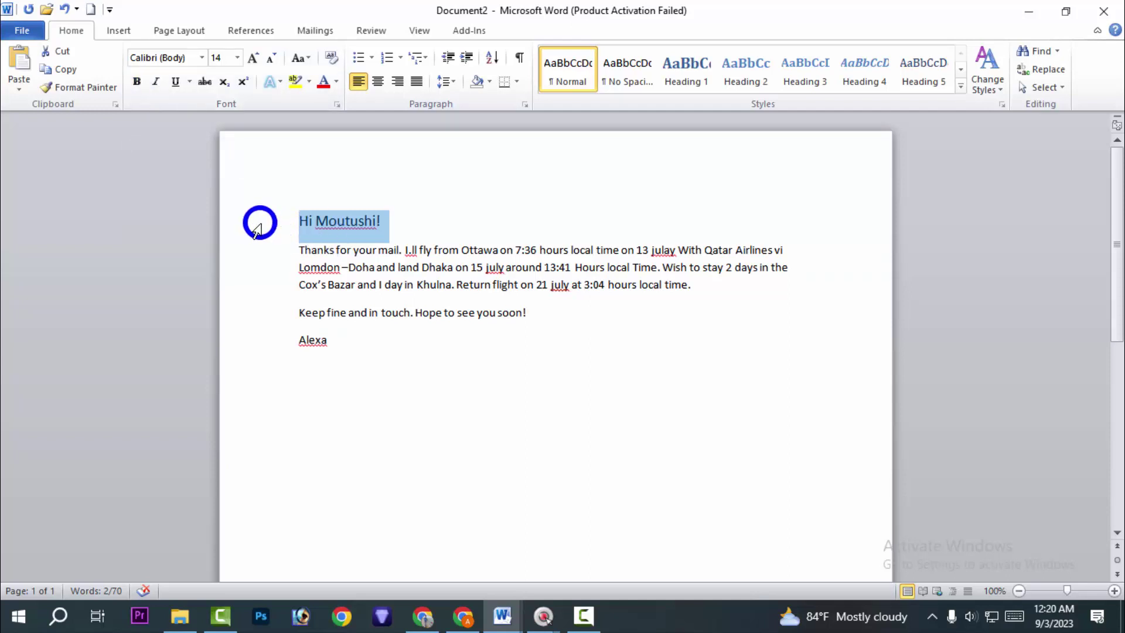
- Make the greeting line bold and turn bold off at the insertion point at its end
key(ctrl)
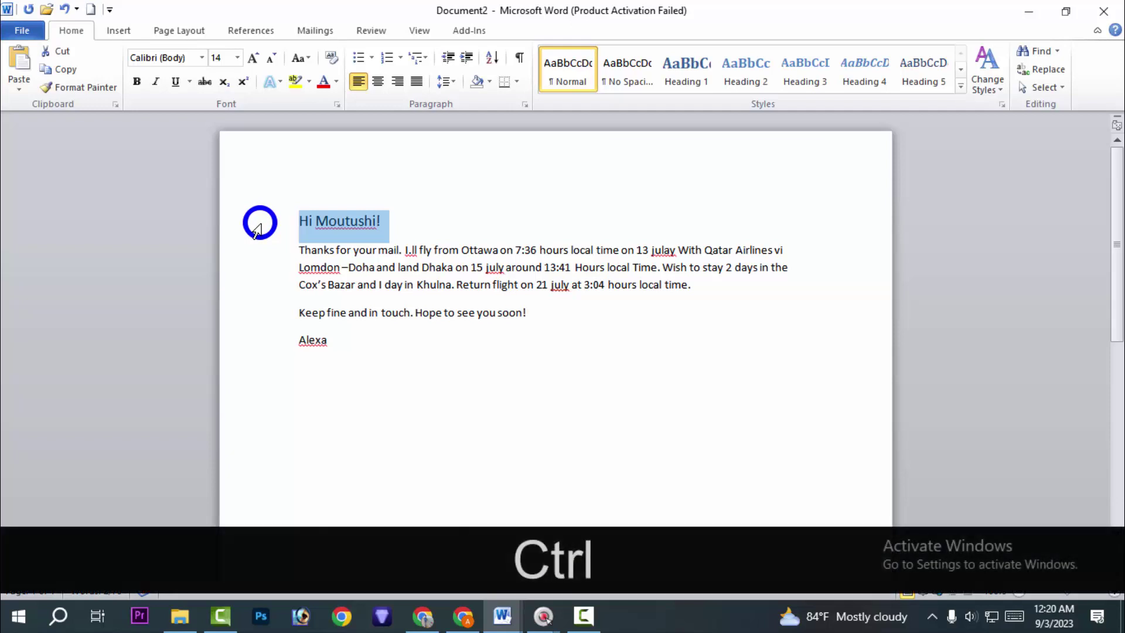
key(ctrl+b)
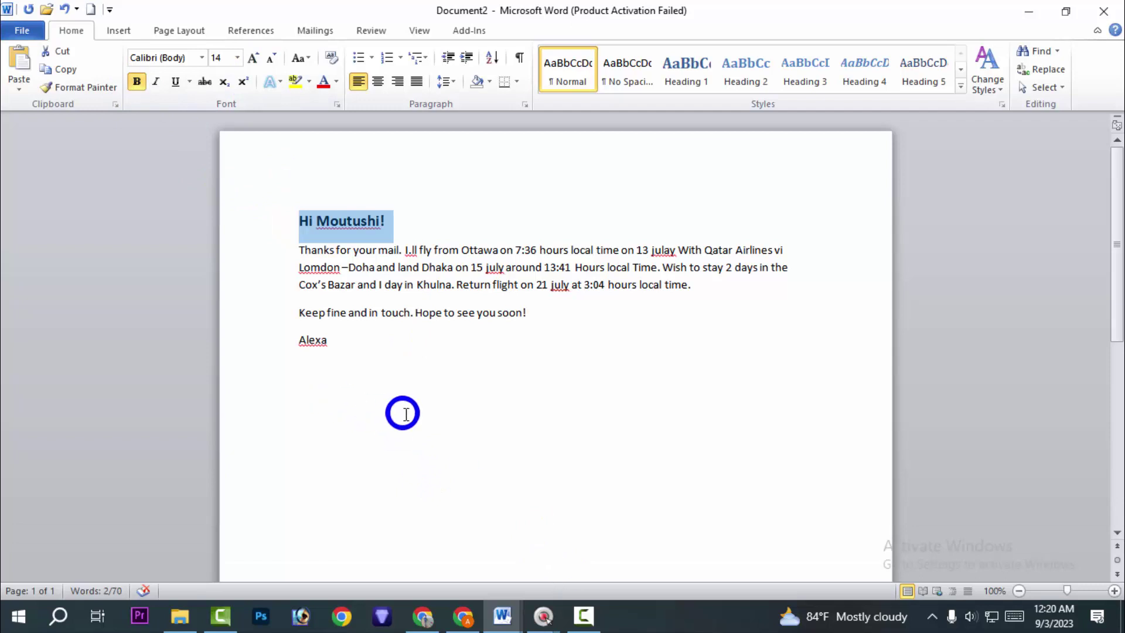
click(405, 233)
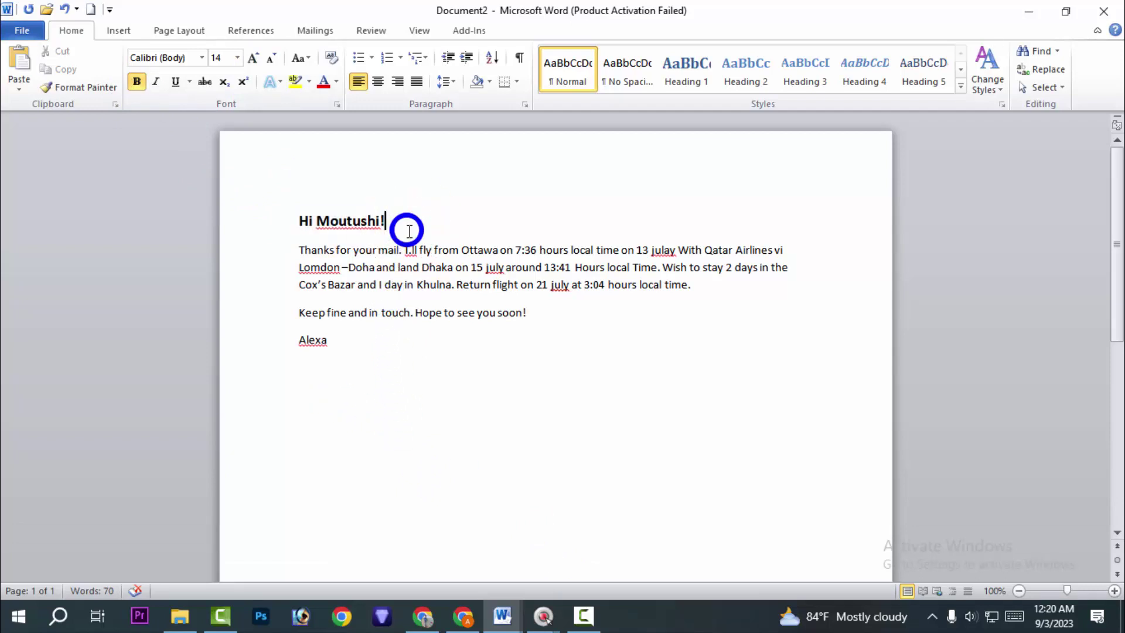
click(137, 81)
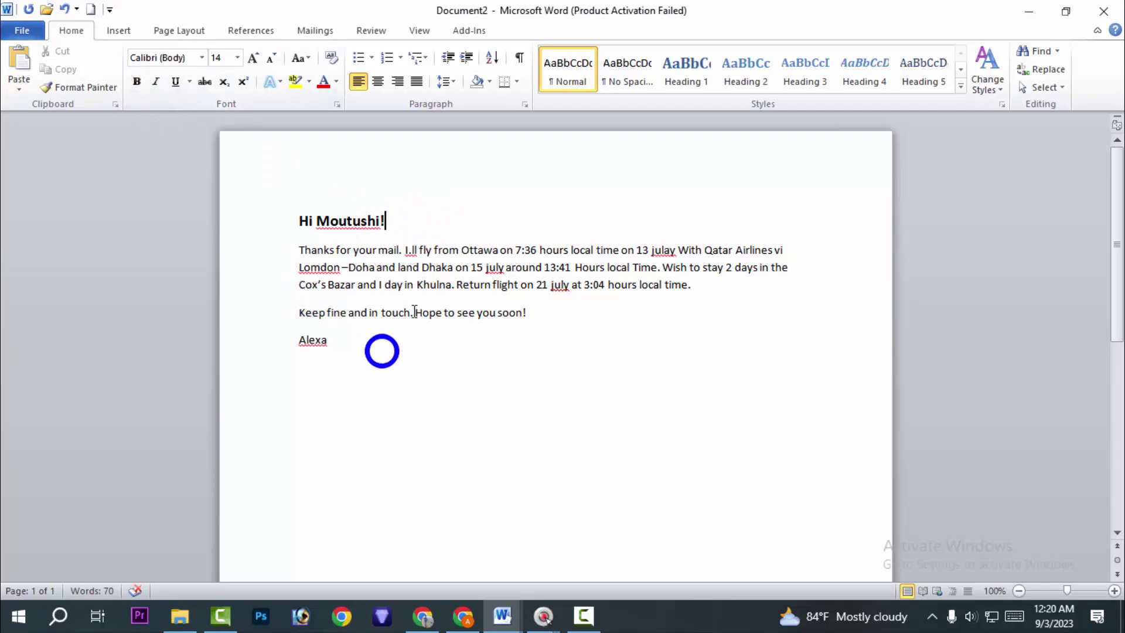
- Add a capital B on a new line below the sign-off name
click(405, 416)
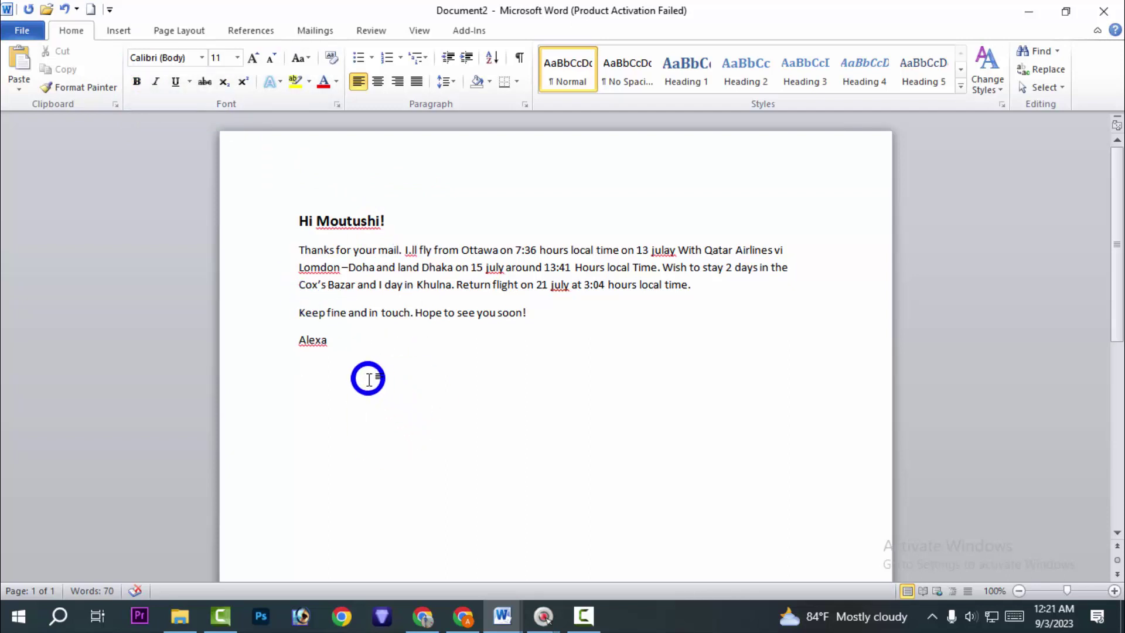
key(shift)
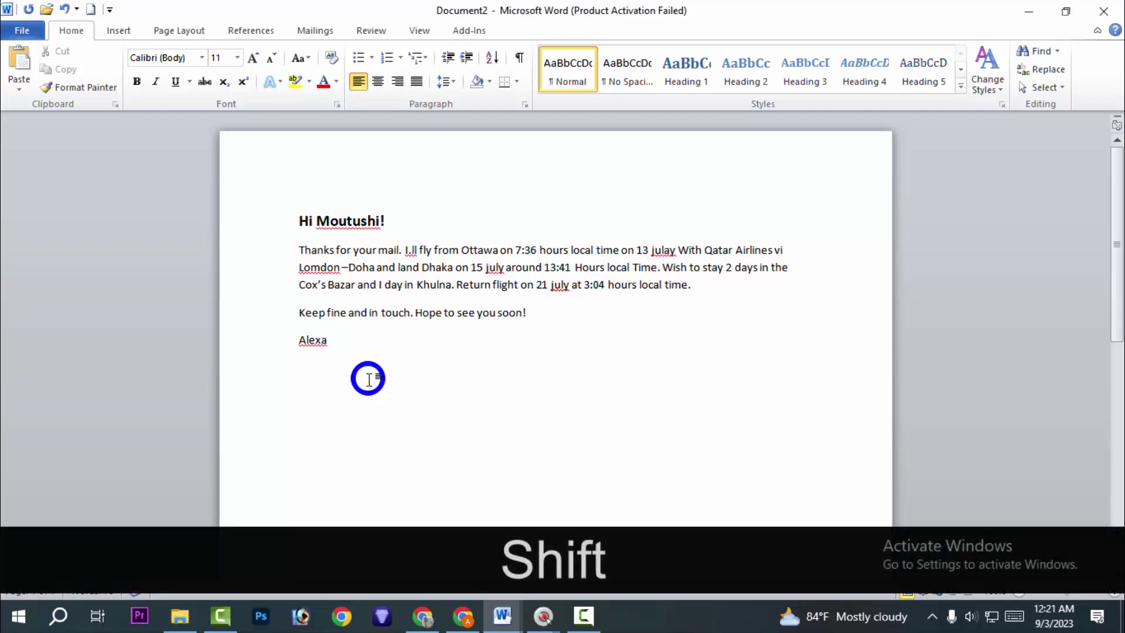
text(B)
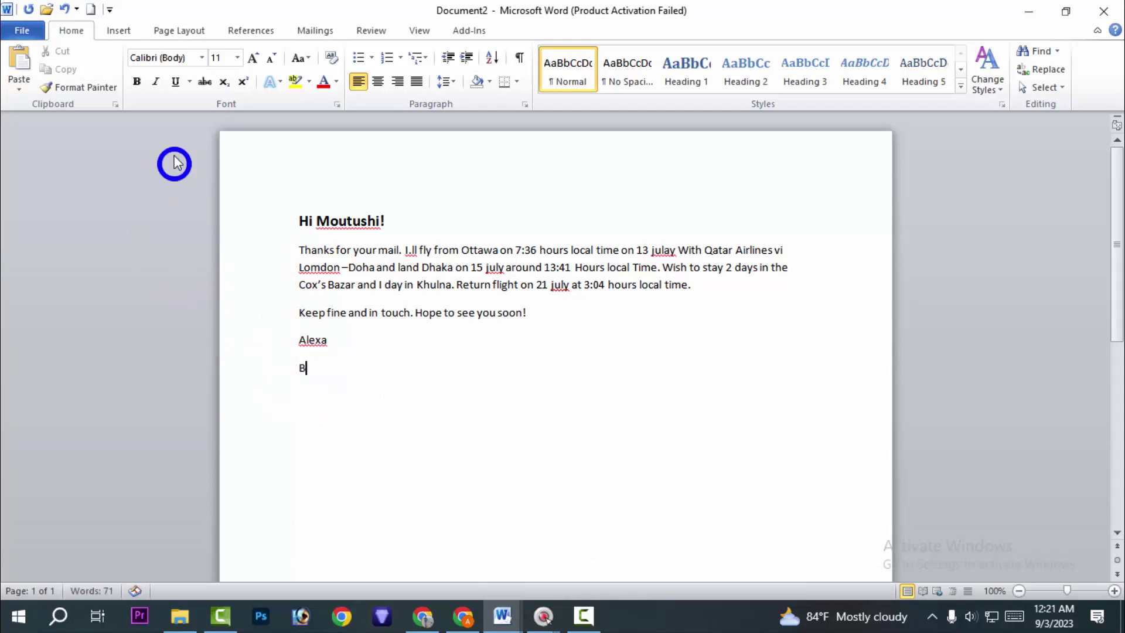
drag(308, 370, 159, 160)
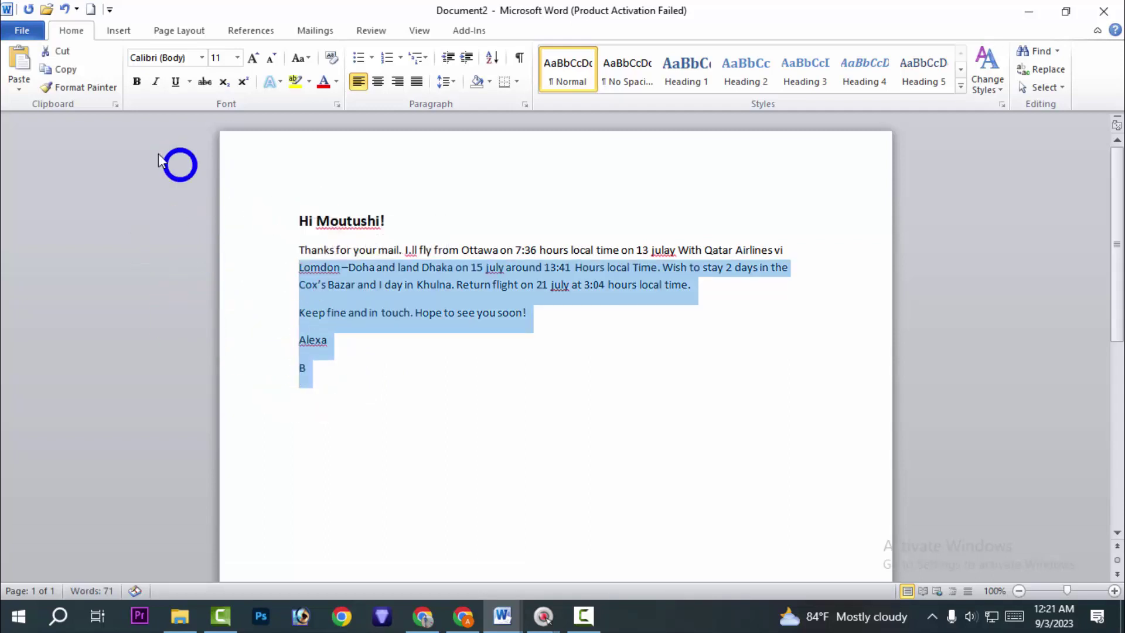
click(425, 339)
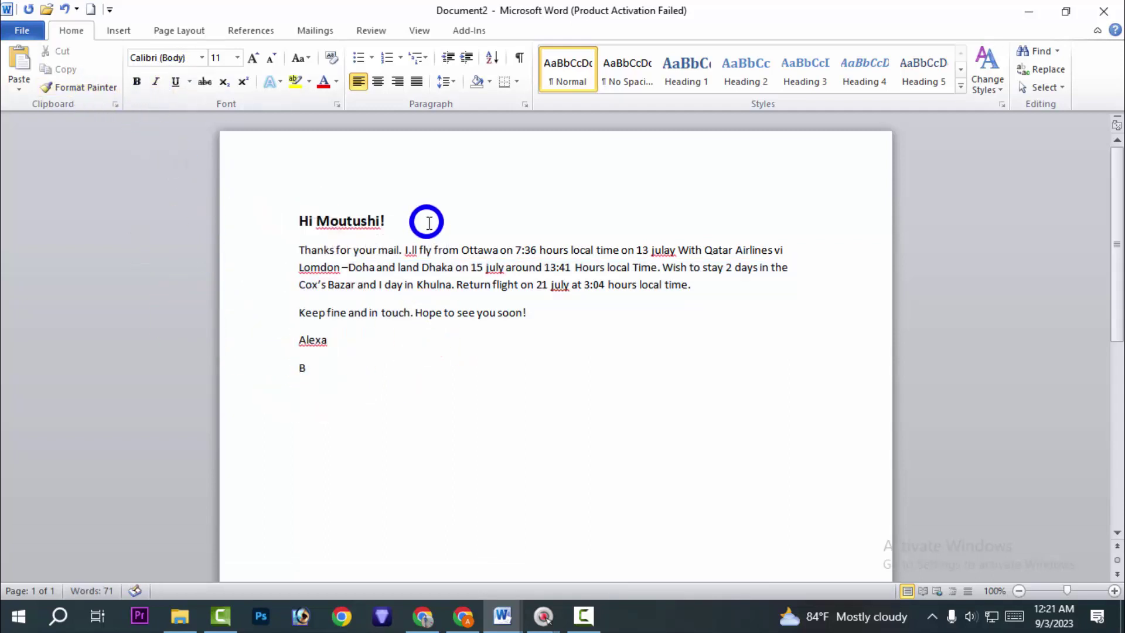
- Make the words "Thanks for" at the start of the body paragraph bold
drag(302, 251, 352, 251)
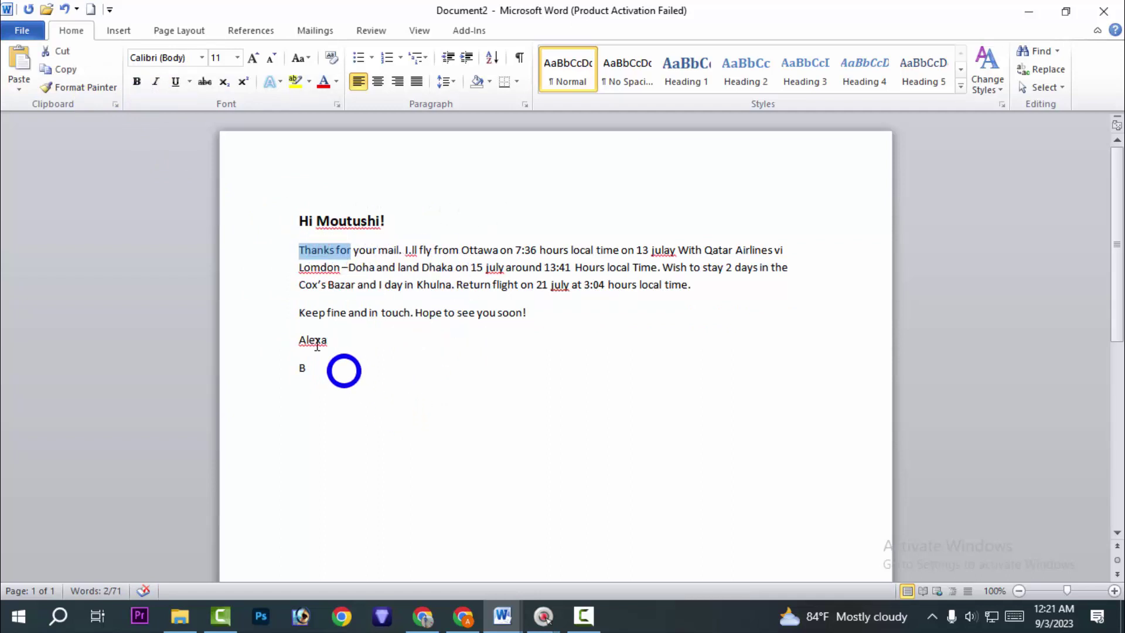
click(136, 82)
click(396, 435)
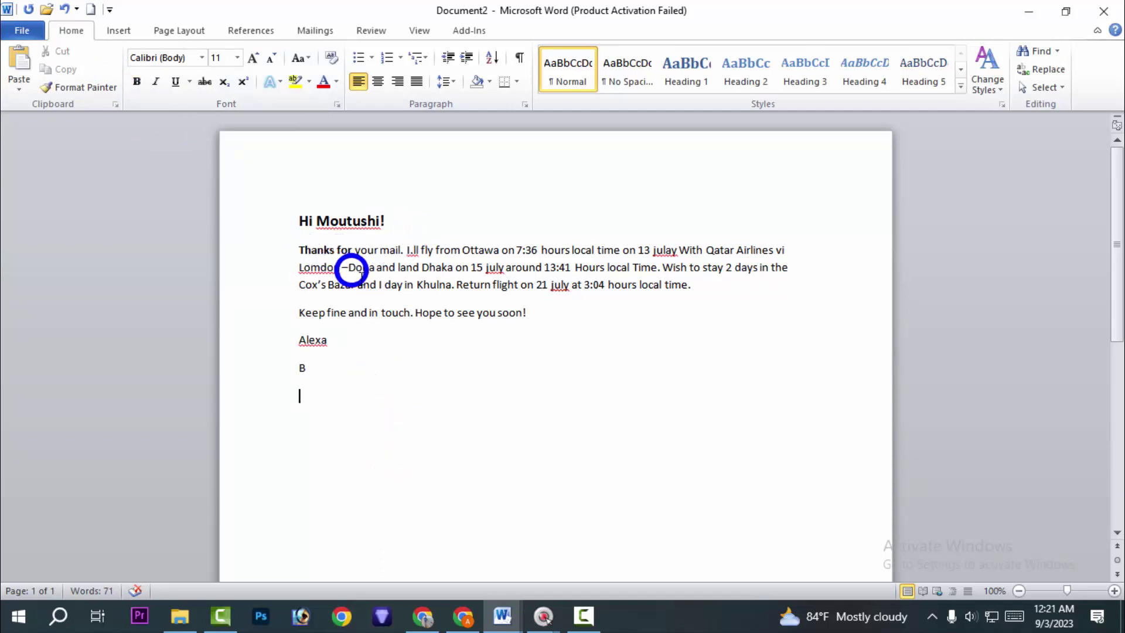
- Zoom the page to 150% and compare the bold words "Thanks for" with the plain text beside them
click(1113, 591)
click(1113, 592)
click(1114, 592)
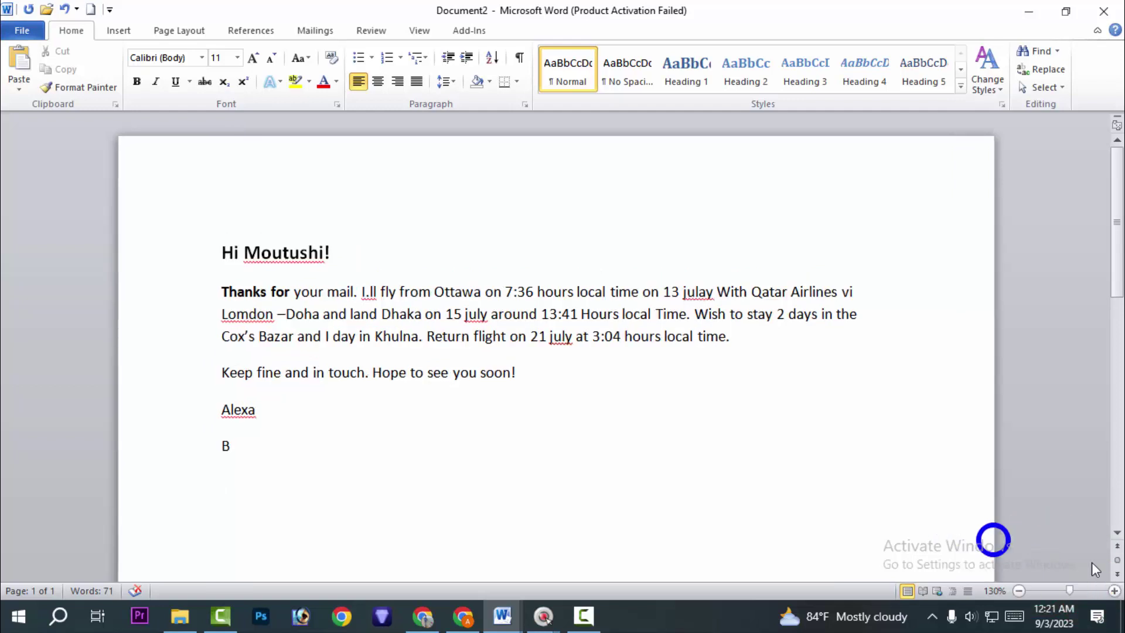
click(1113, 591)
click(1113, 592)
drag(170, 317, 253, 315)
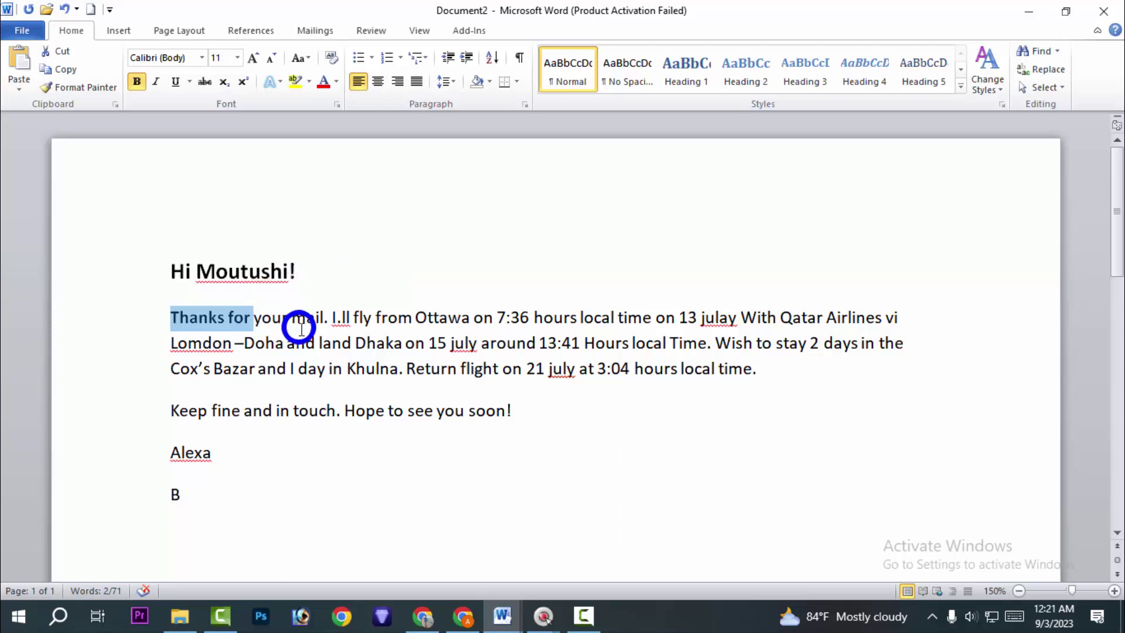
drag(253, 315, 720, 309)
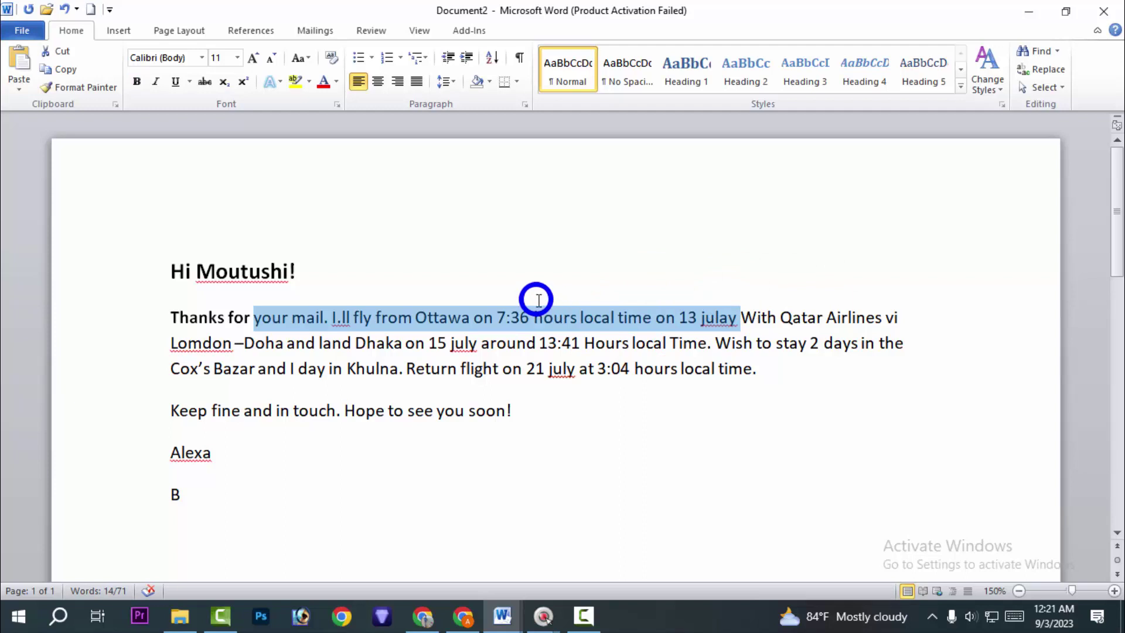
click(402, 261)
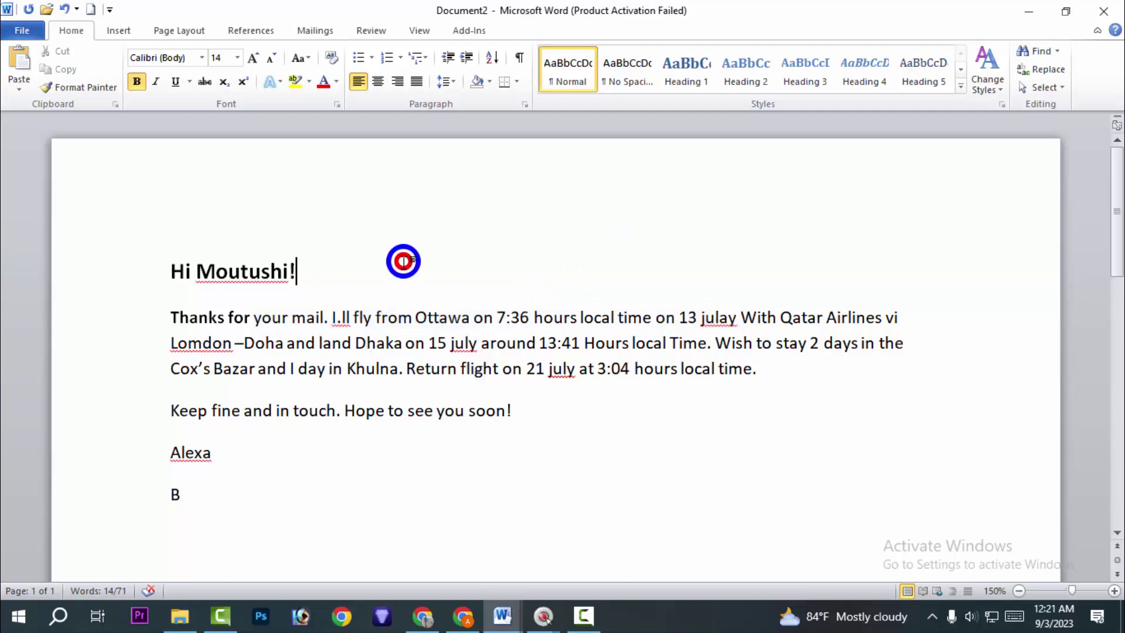
- Remove bold from the words "Thanks" and "for" at the start of the body paragraph, one word at a time
click(212, 318)
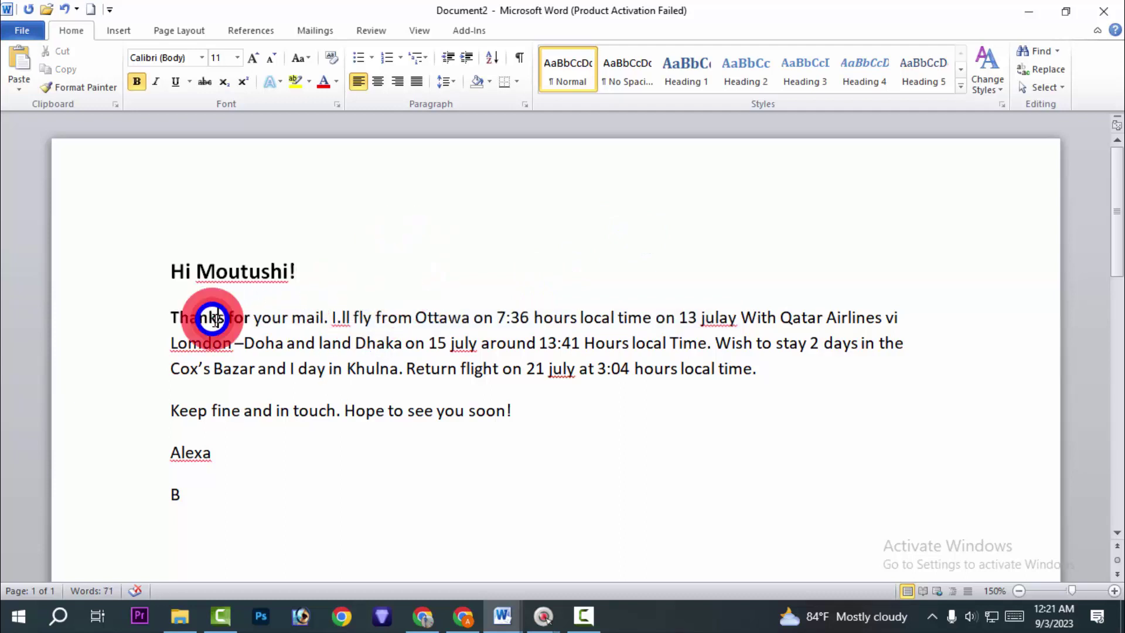
click(136, 82)
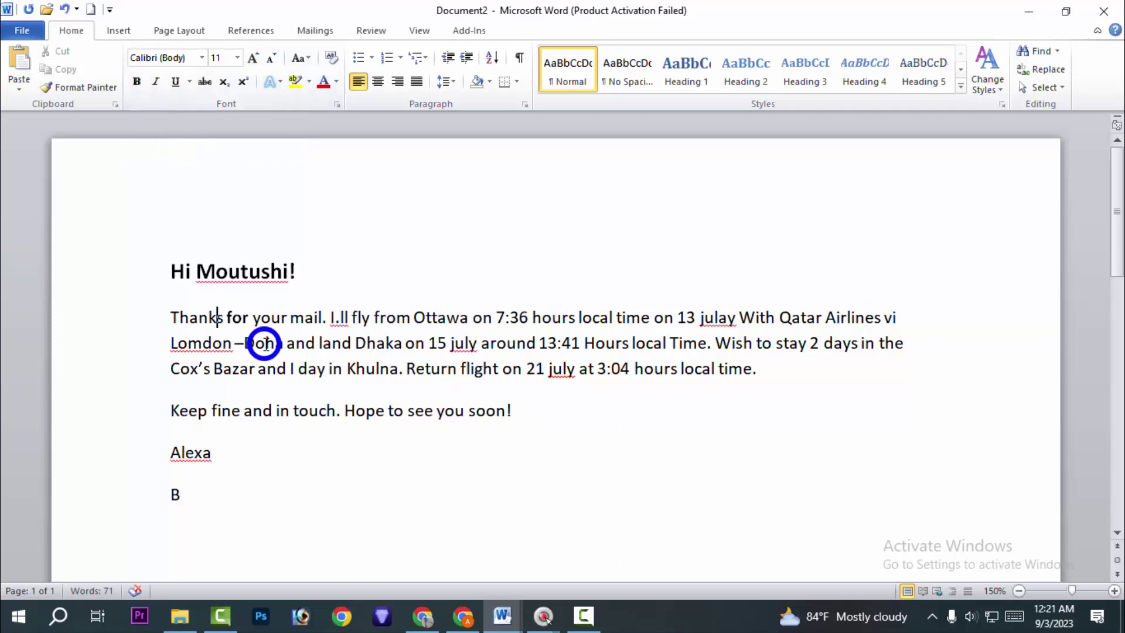
click(234, 317)
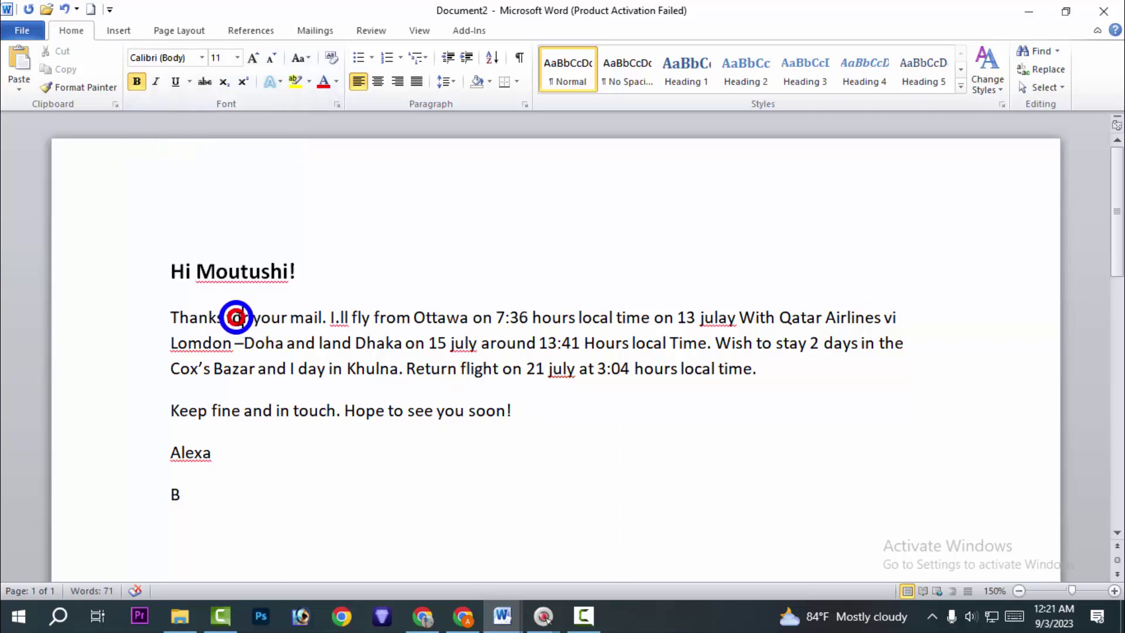
click(136, 81)
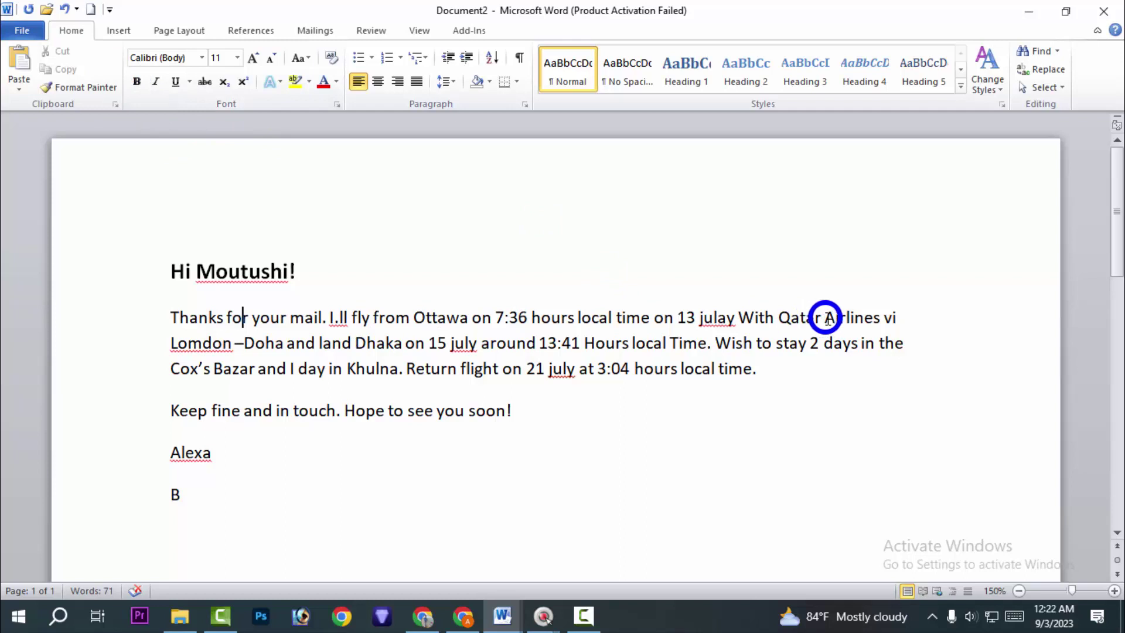
- Make only the word "Thanks" at the start of the body paragraph bold
click(217, 317)
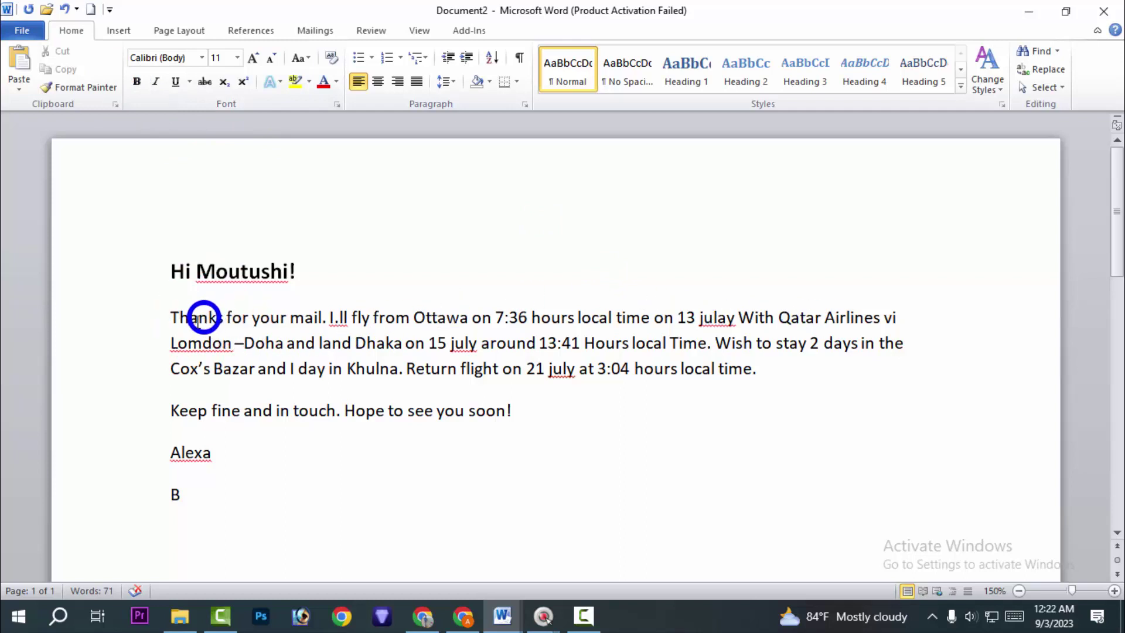
drag(170, 318, 223, 315)
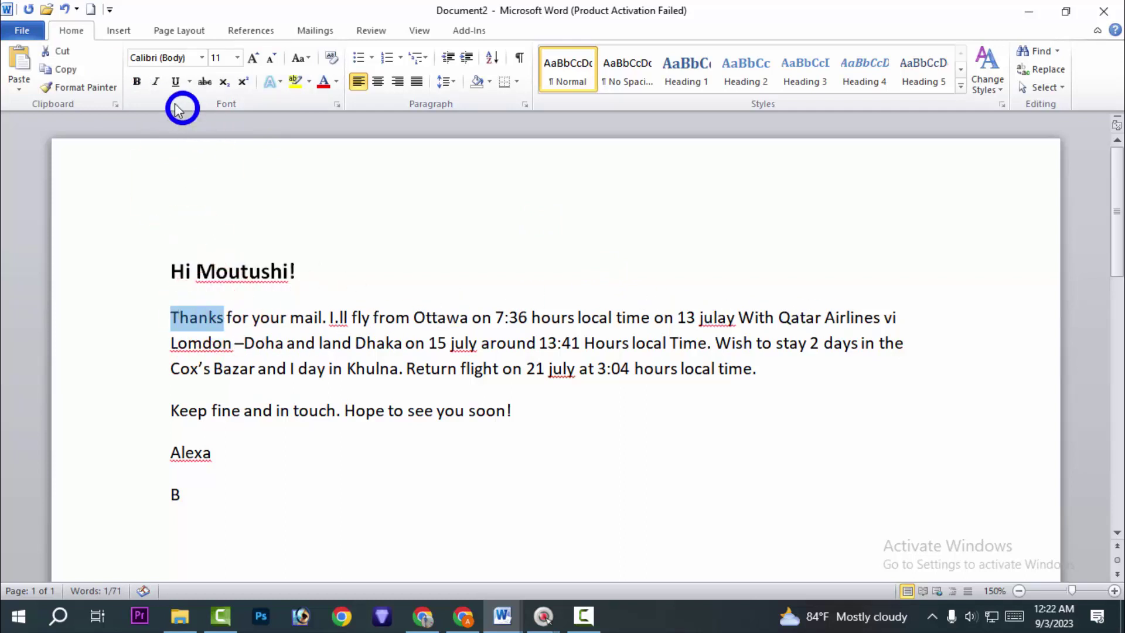
click(136, 82)
click(382, 227)
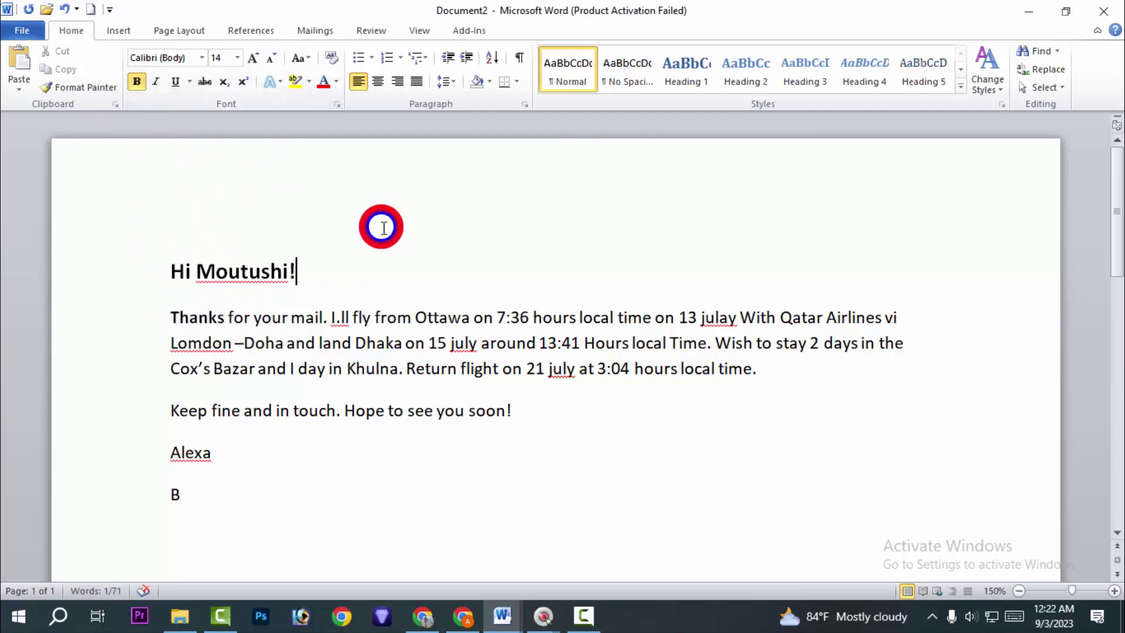
- Delete the letter B and the sign-off name above it, leaving an empty line below the closing sentence
click(182, 493)
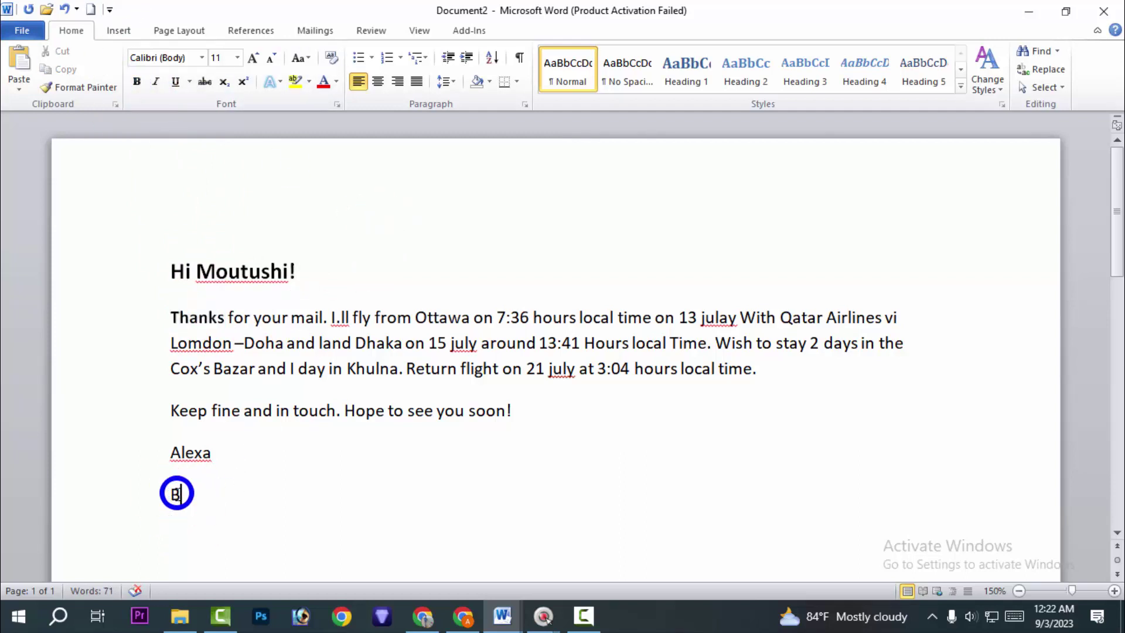
double_click(177, 494)
text(\)
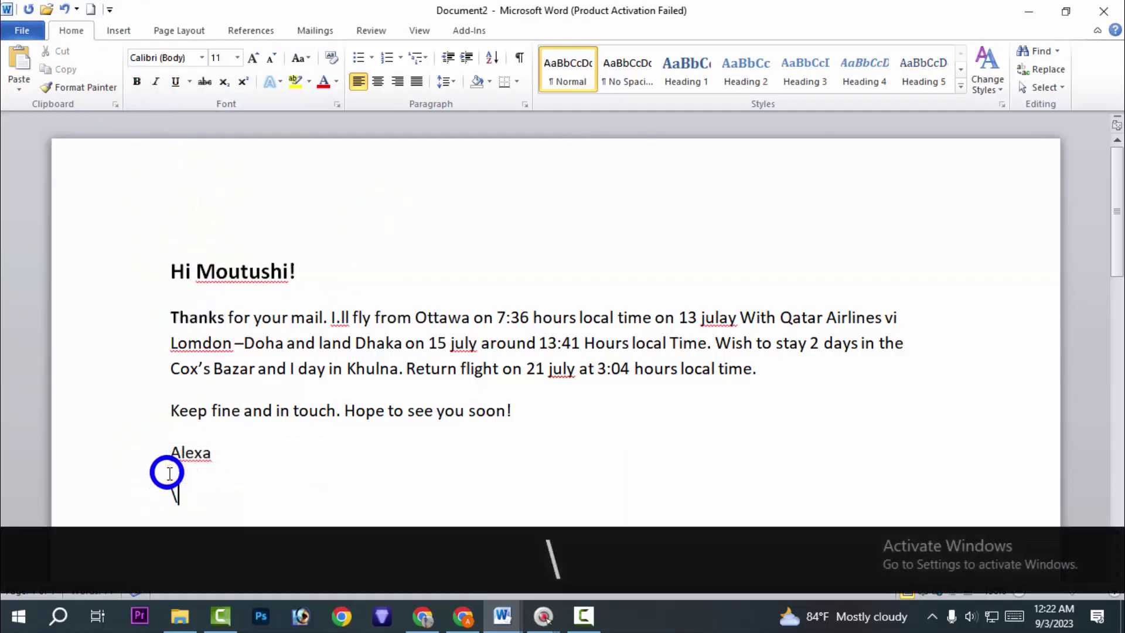
key(BackSpace)
key(BackSpace)
key(BackSpace)
key(BackSpace)
key(BackSpace)
key(BackSpace)
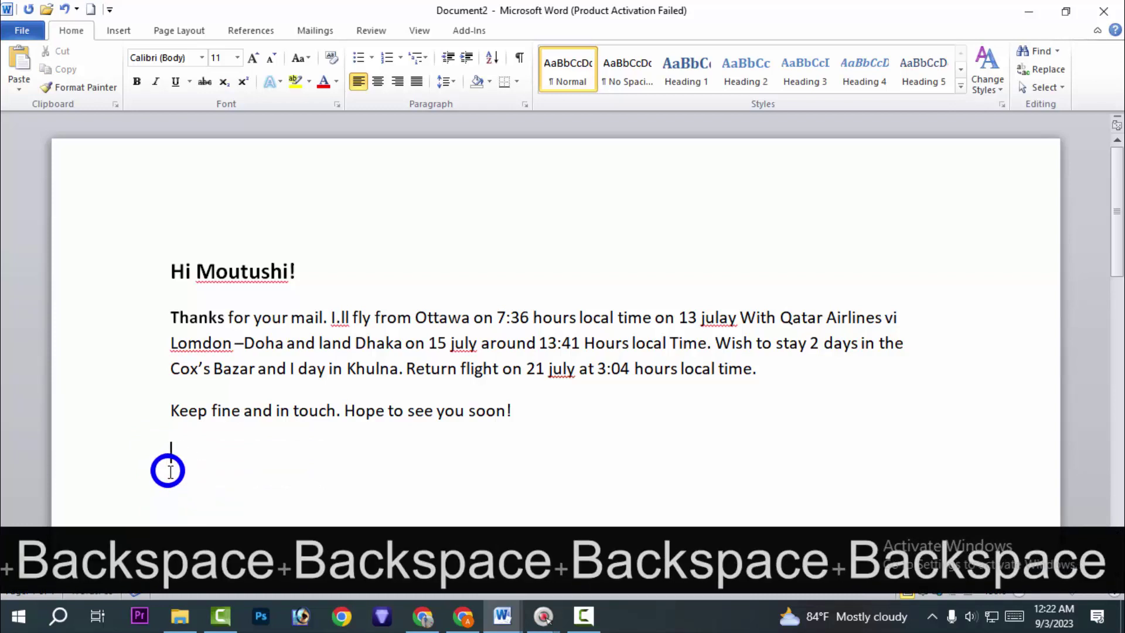
- Turn bold on and enter the test text "jllllllhgfyyu" on the empty line below the closing sentence
click(137, 82)
click(237, 354)
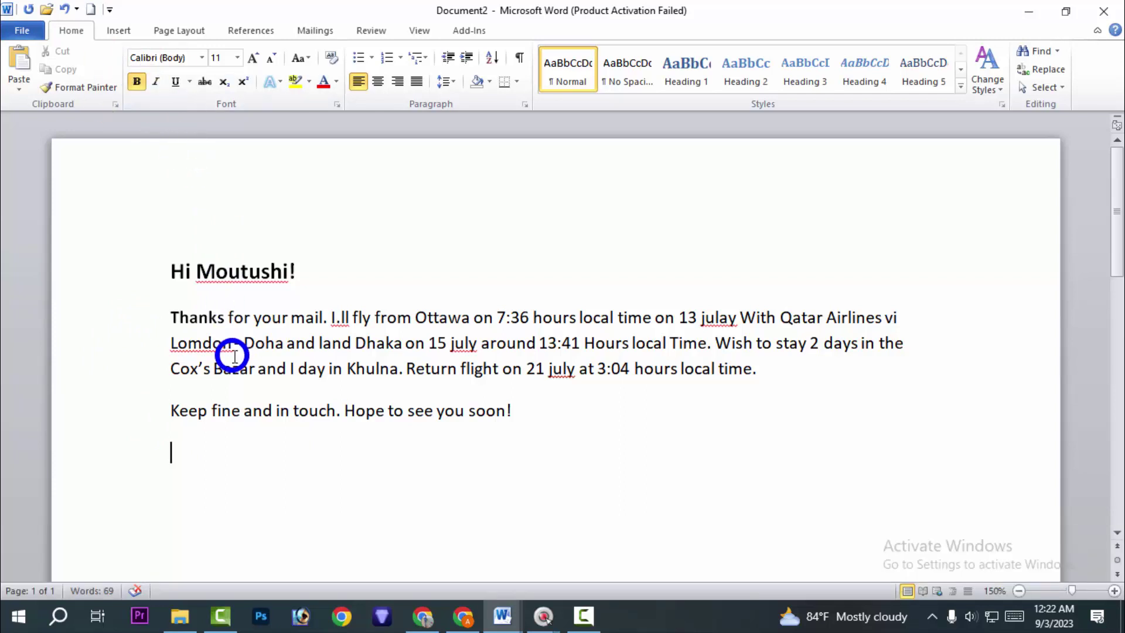
text(jl)
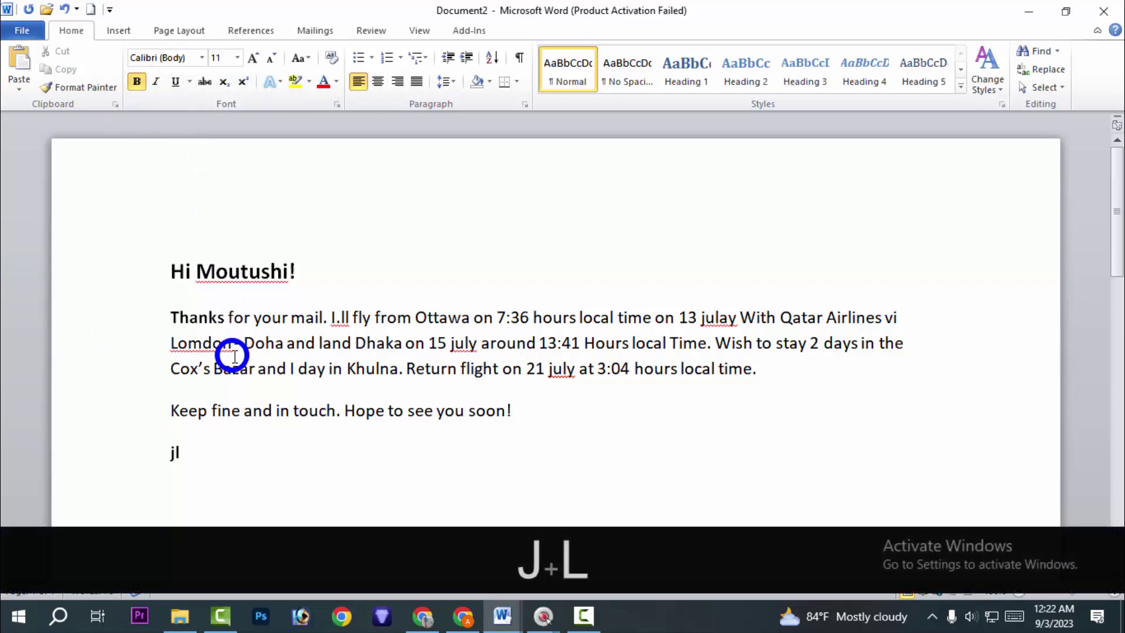
text(lllllhgfyyu)
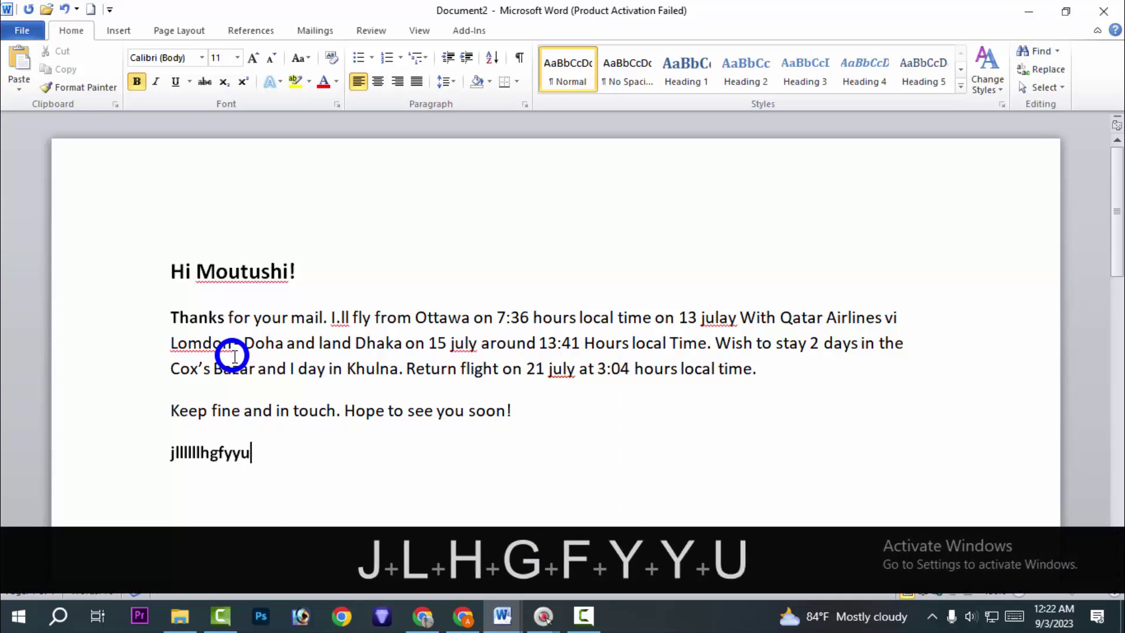
- Compare the bold setting at the test text with that at the plain closing sentence above it
click(289, 451)
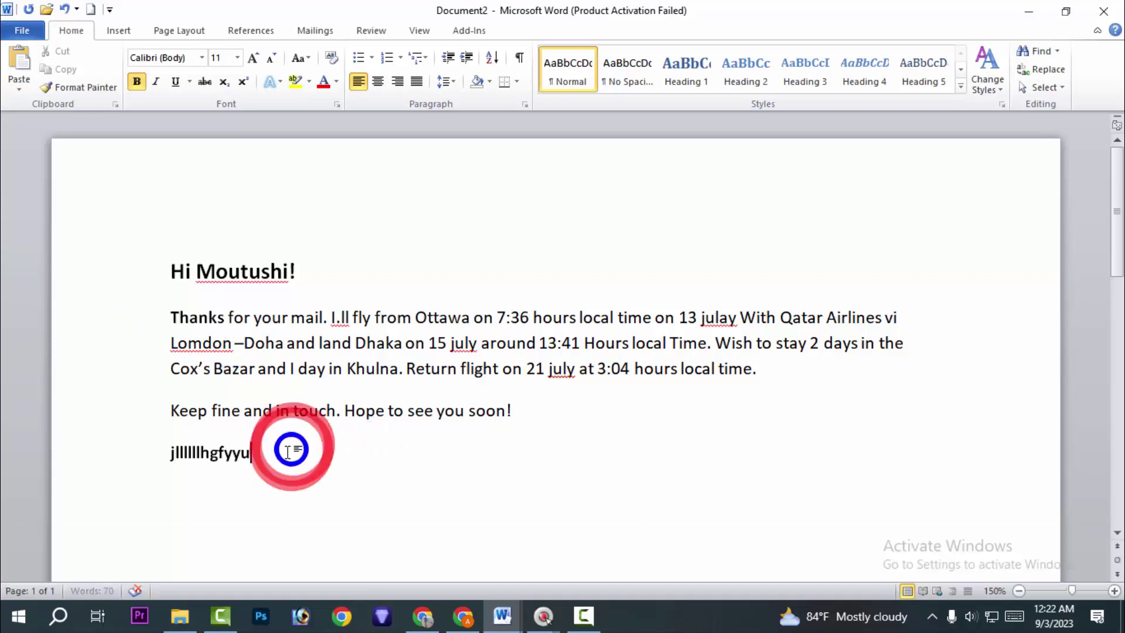
click(239, 410)
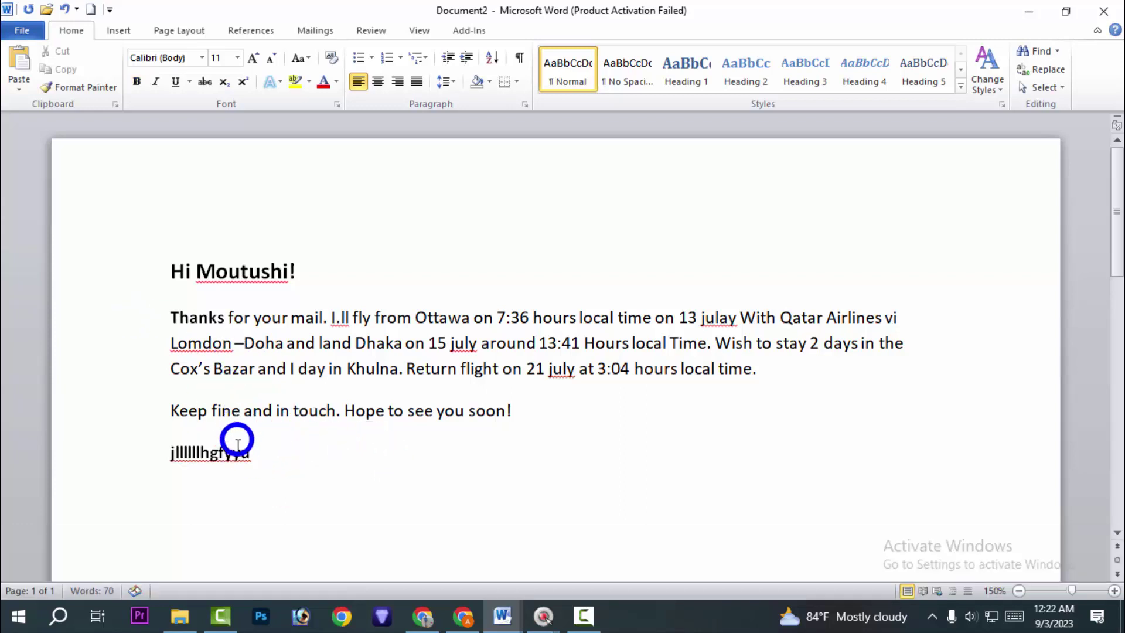
click(232, 452)
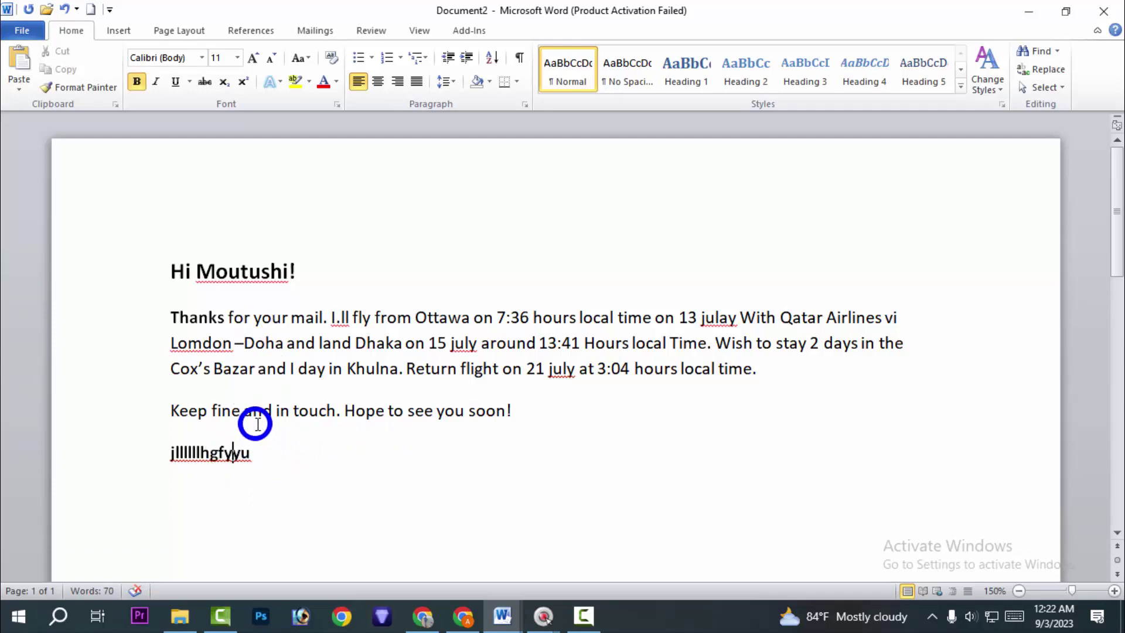
click(234, 410)
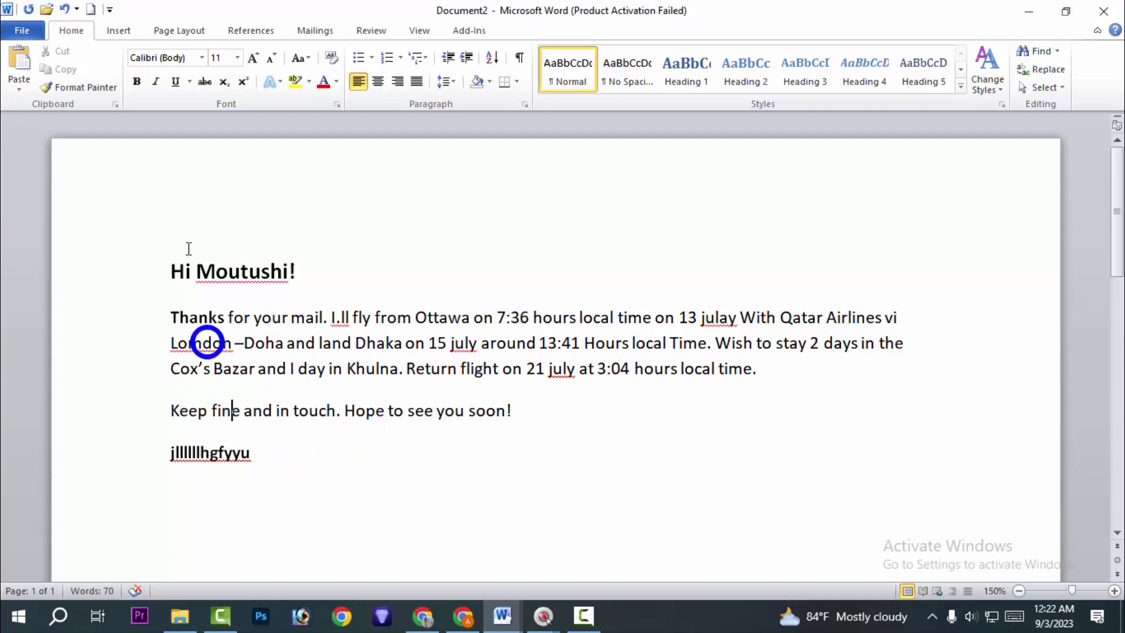
click(137, 81)
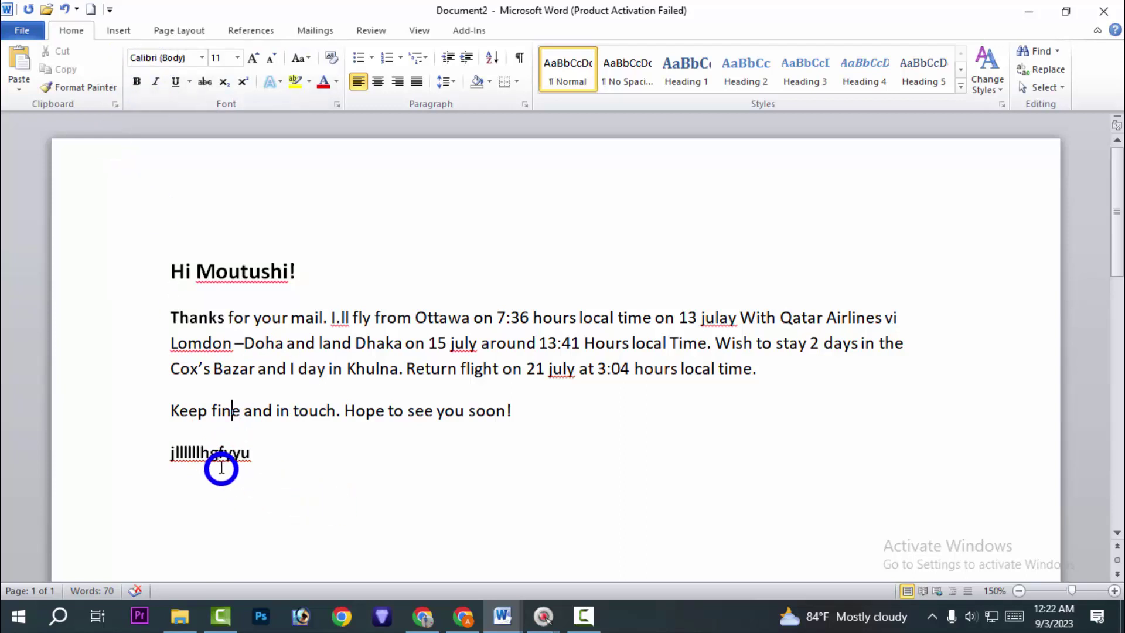
click(214, 451)
click(137, 81)
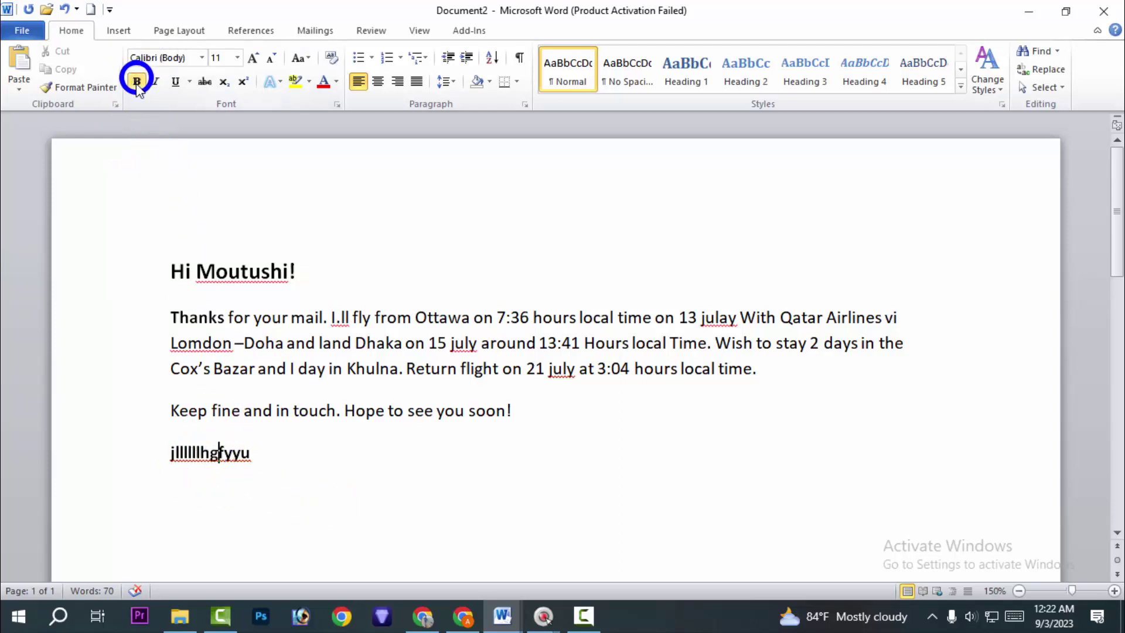
click(226, 445)
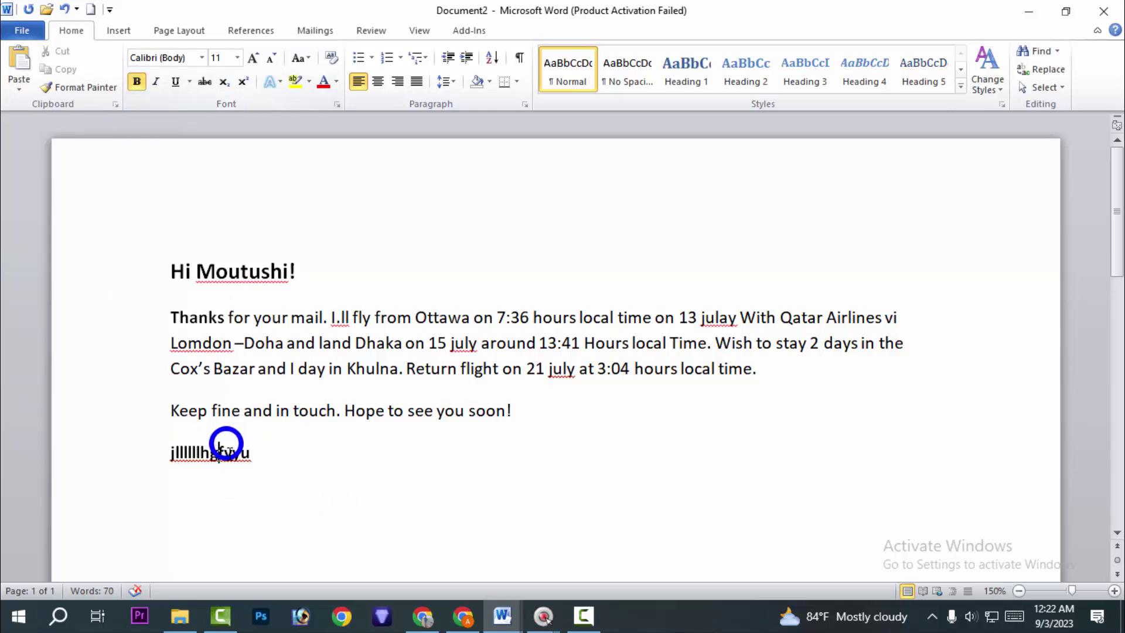
click(253, 447)
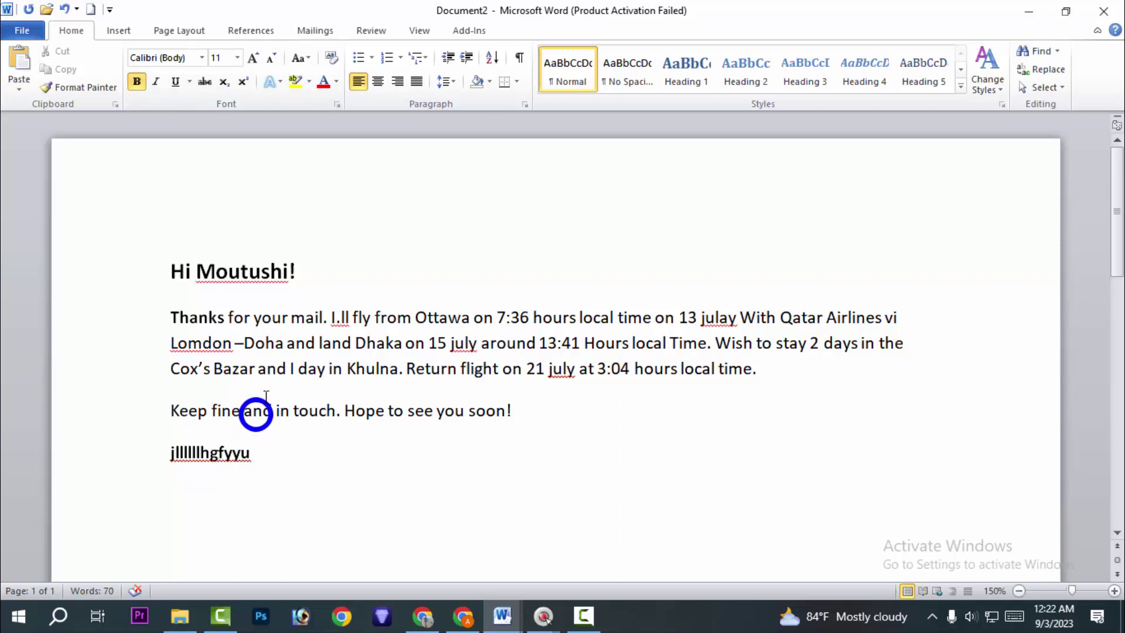
- Italicize the bold test text and the words "for your mail" in the body paragraph
click(156, 81)
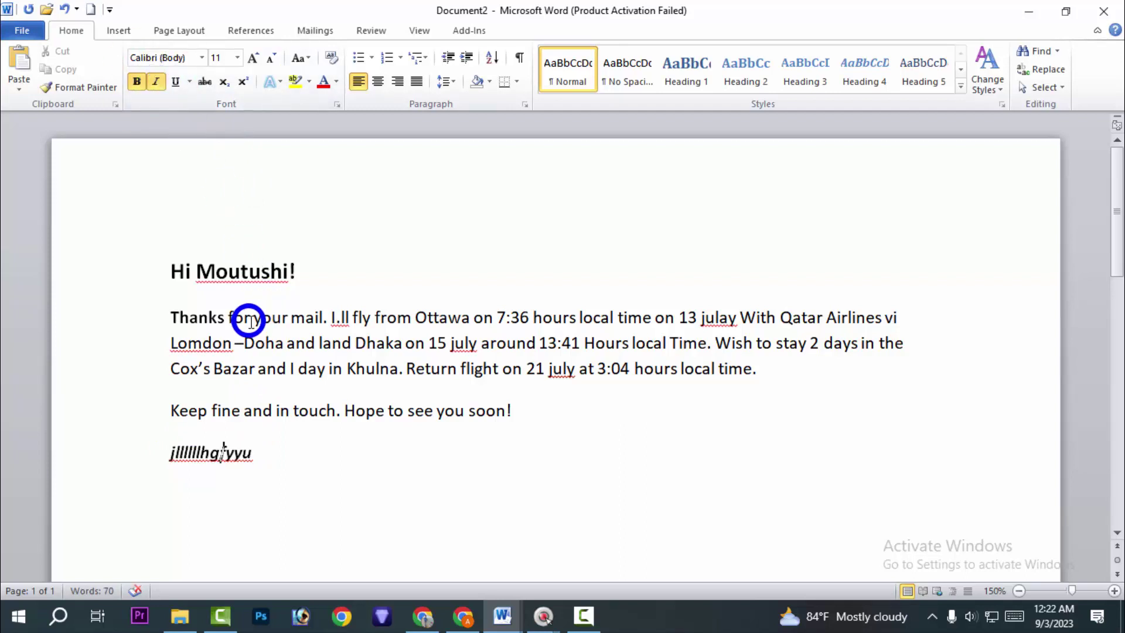
drag(246, 319, 318, 327)
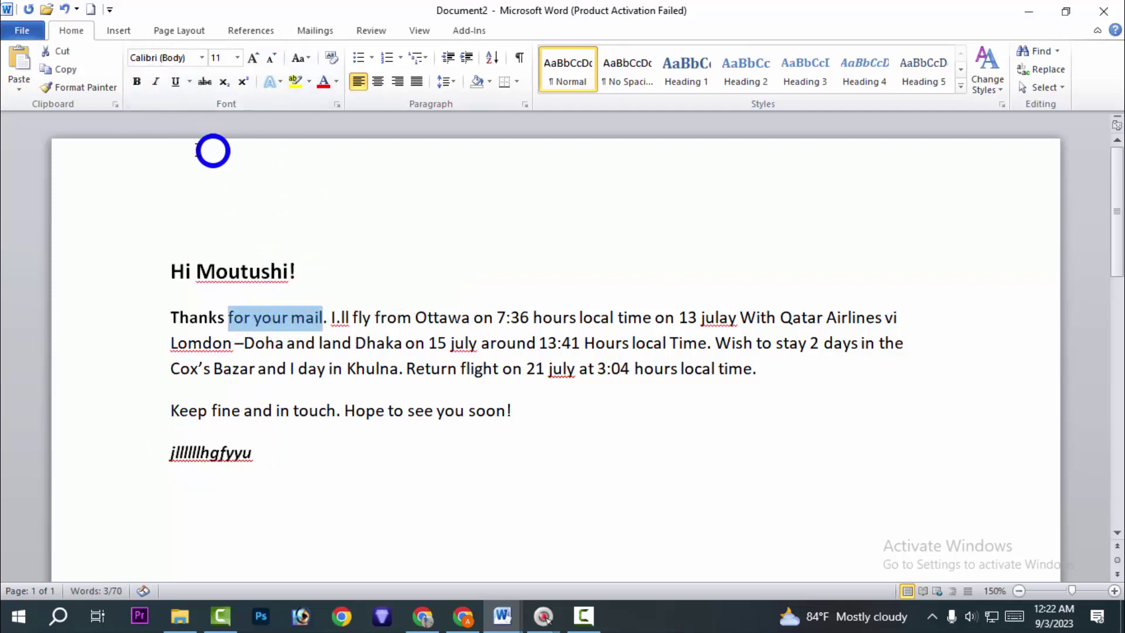
click(155, 81)
click(326, 188)
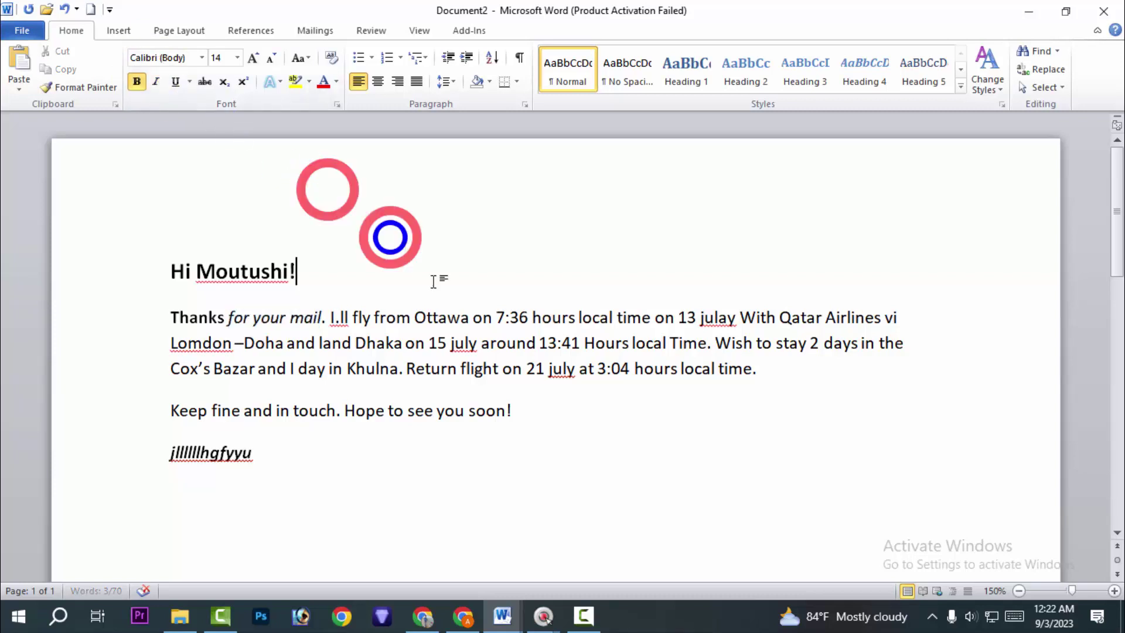
drag(227, 318, 323, 319)
click(495, 291)
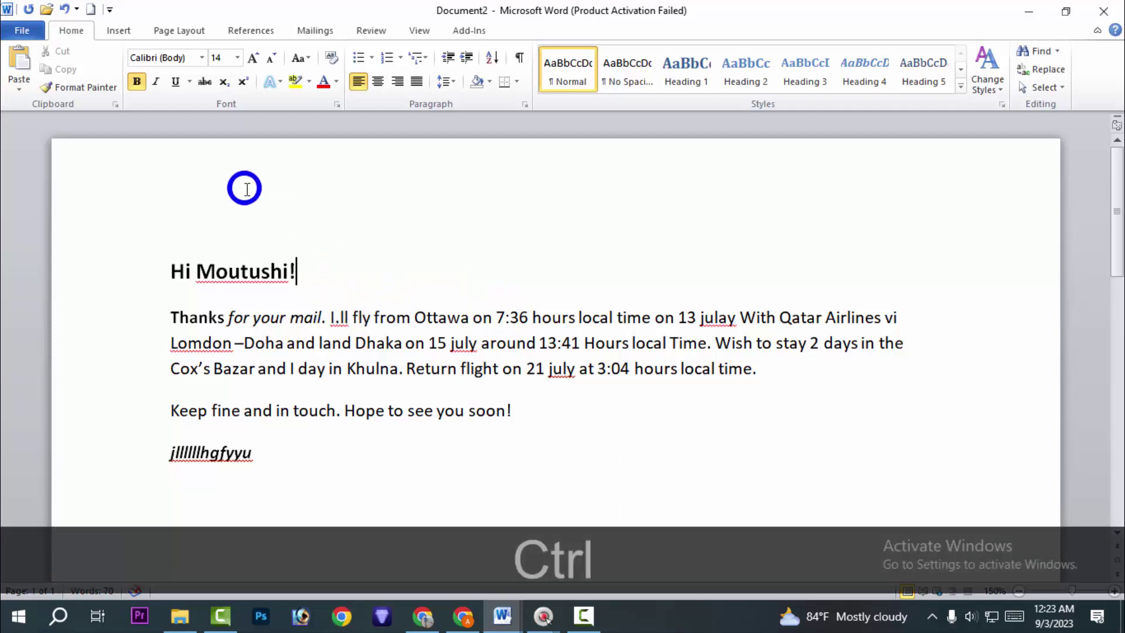
- Undo both italic changes and delete the bold test text below the closing sentence
key(ctrl+z)
key(ctrl+z)
drag(278, 457, 118, 439)
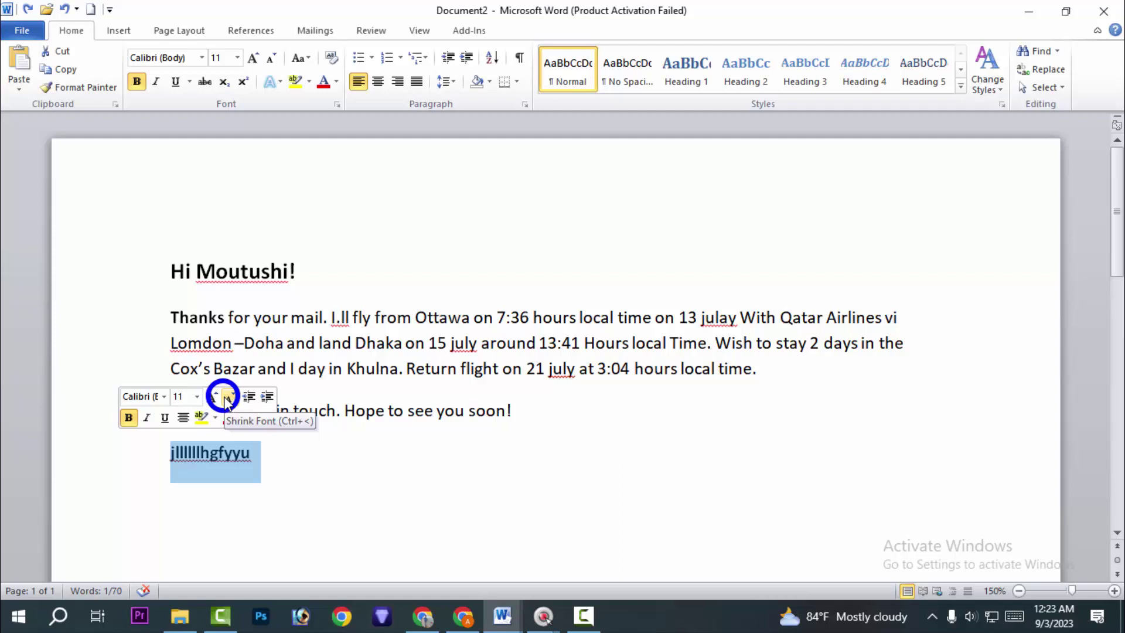
key(BackSpace)
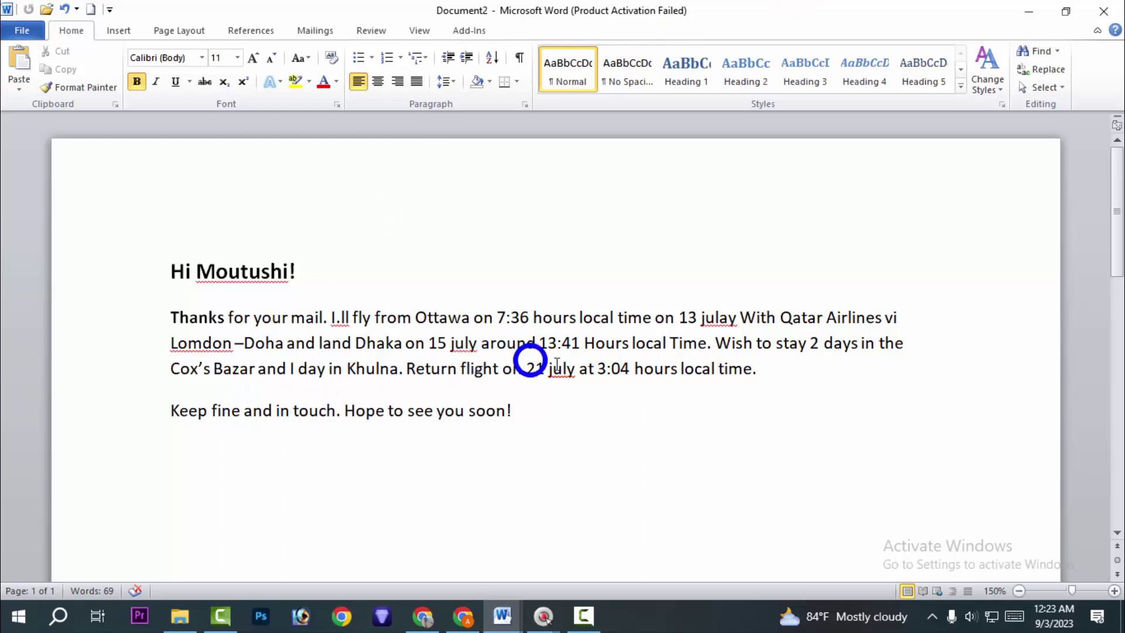
- Turn italic on at the empty line below the closing sentence and enter the test text "hojhigyf"
drag(766, 378, 176, 316)
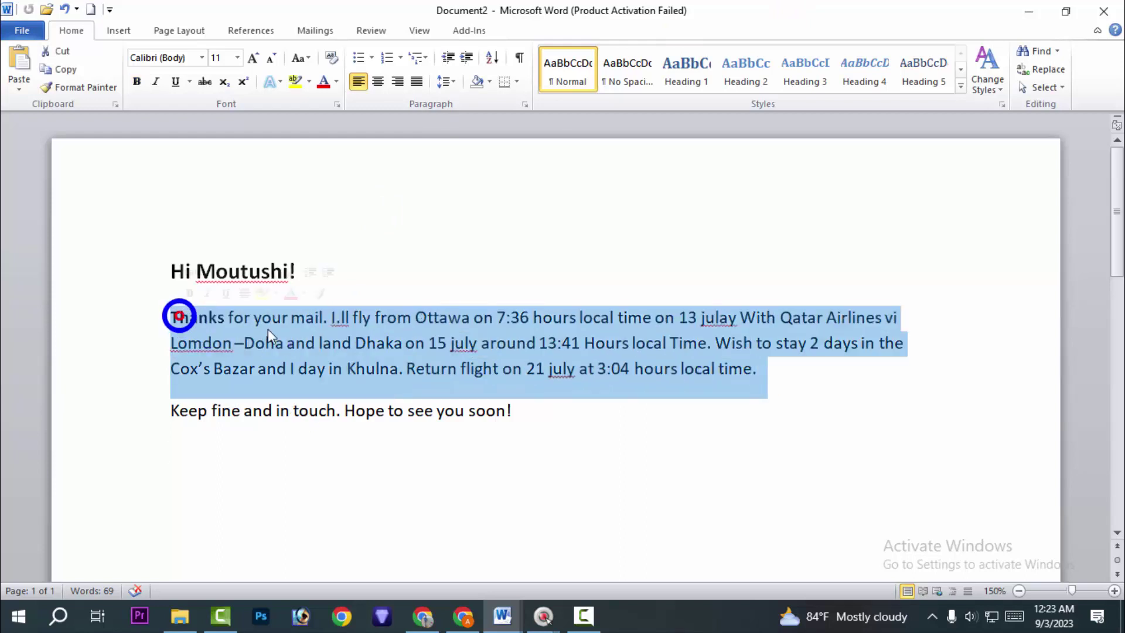
click(617, 461)
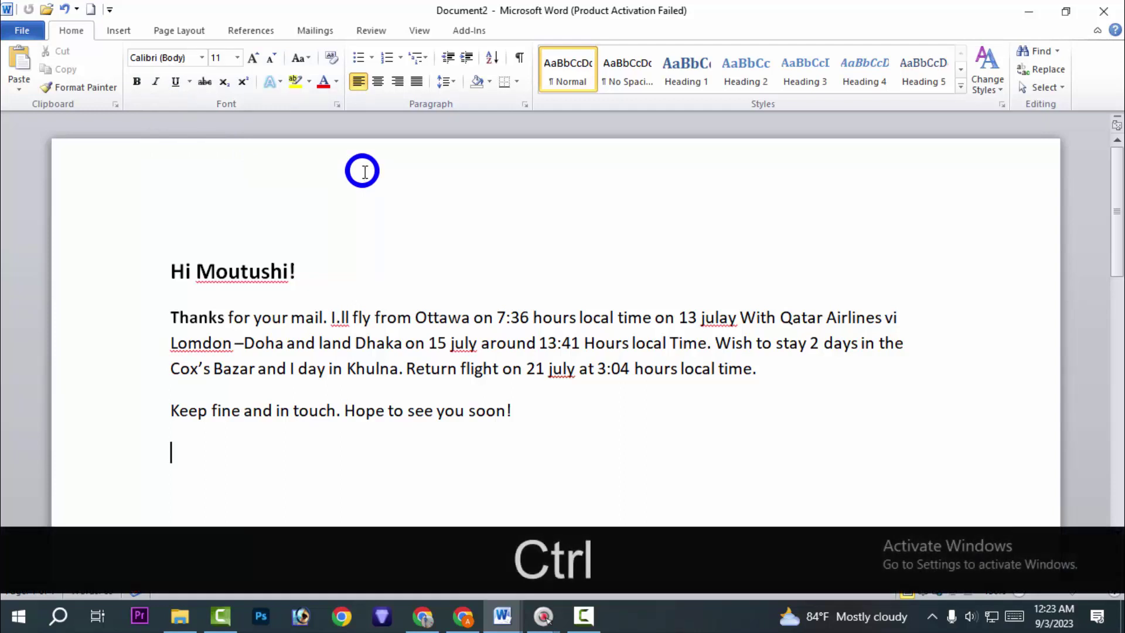
key(ctrl+i)
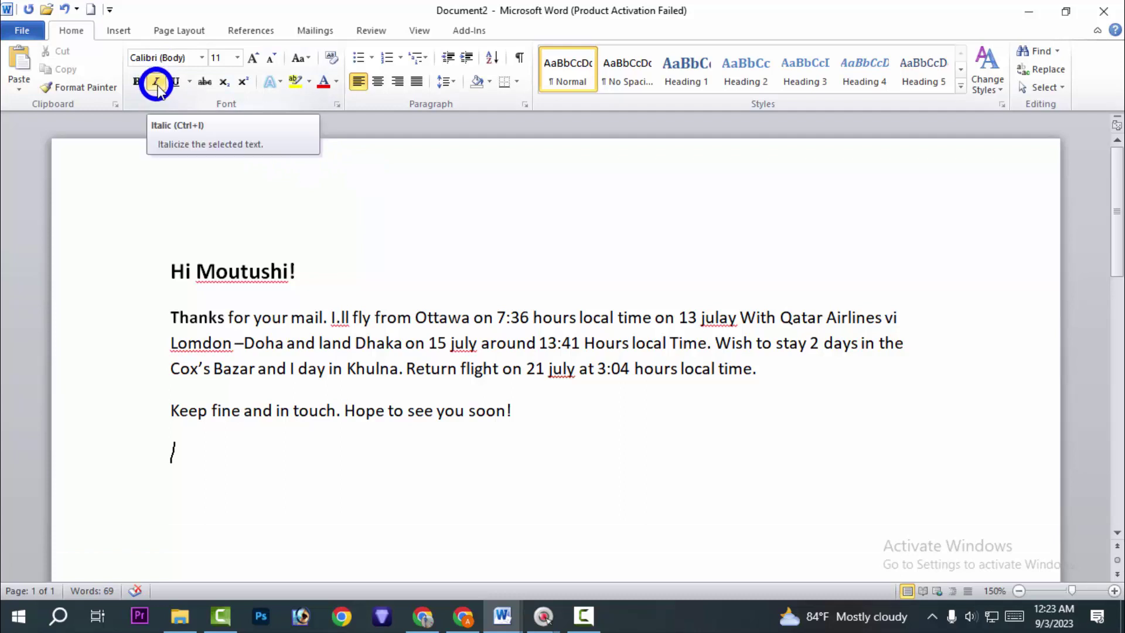
text(hojhigyf)
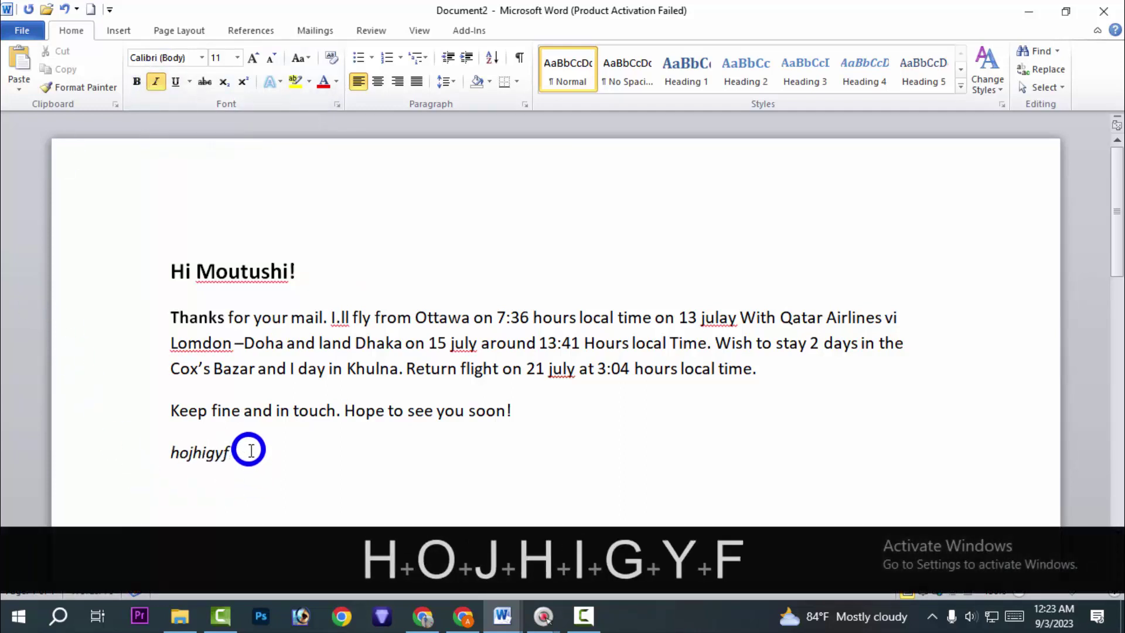
- Compare the italic setting at the test text with that at the plain closing sentence, and select the test text
click(252, 411)
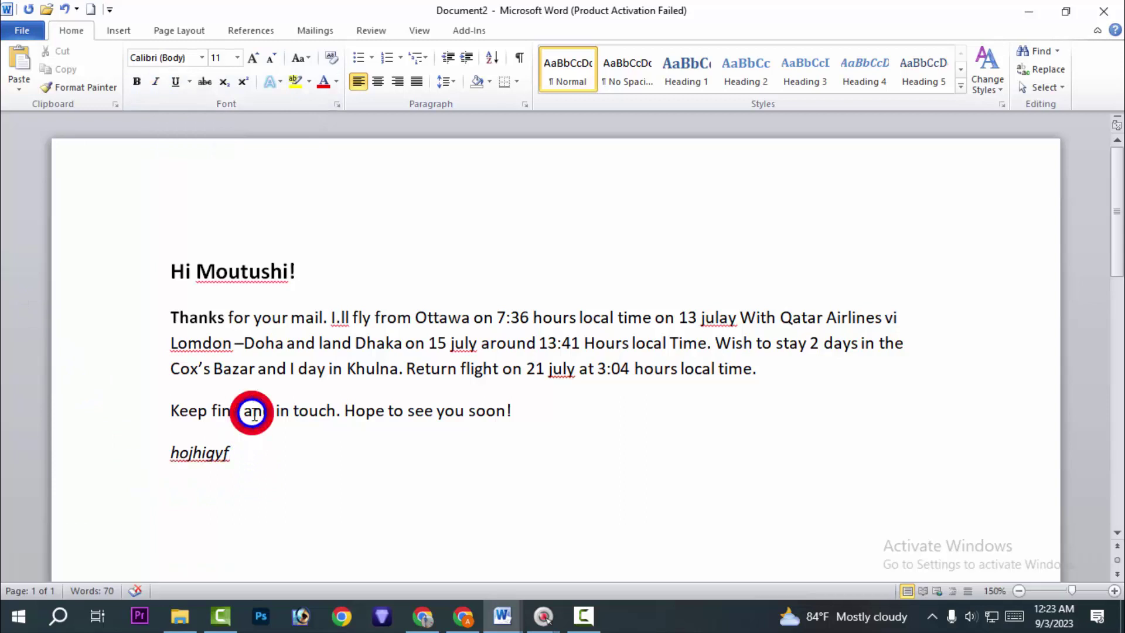
click(205, 452)
click(299, 414)
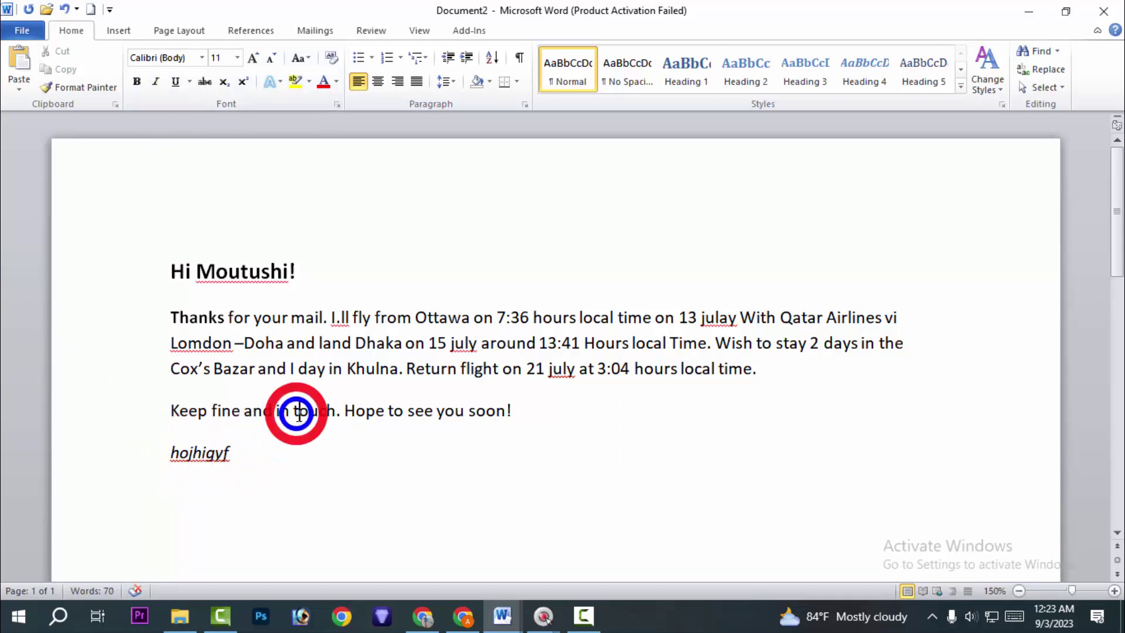
click(264, 425)
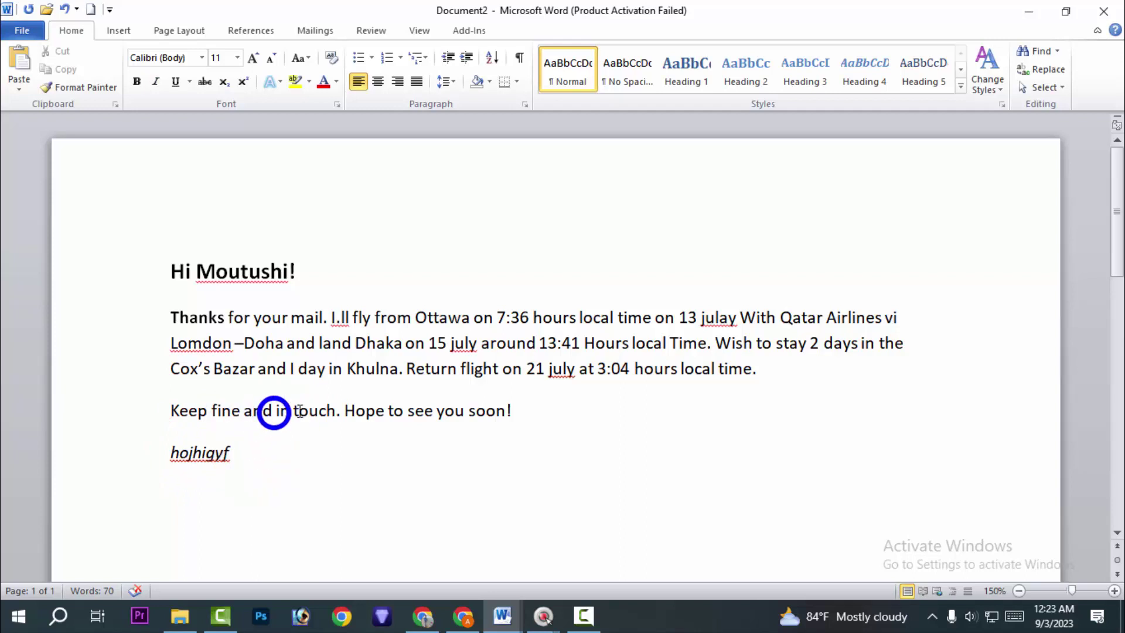
drag(347, 368, 356, 413)
drag(314, 520, 154, 460)
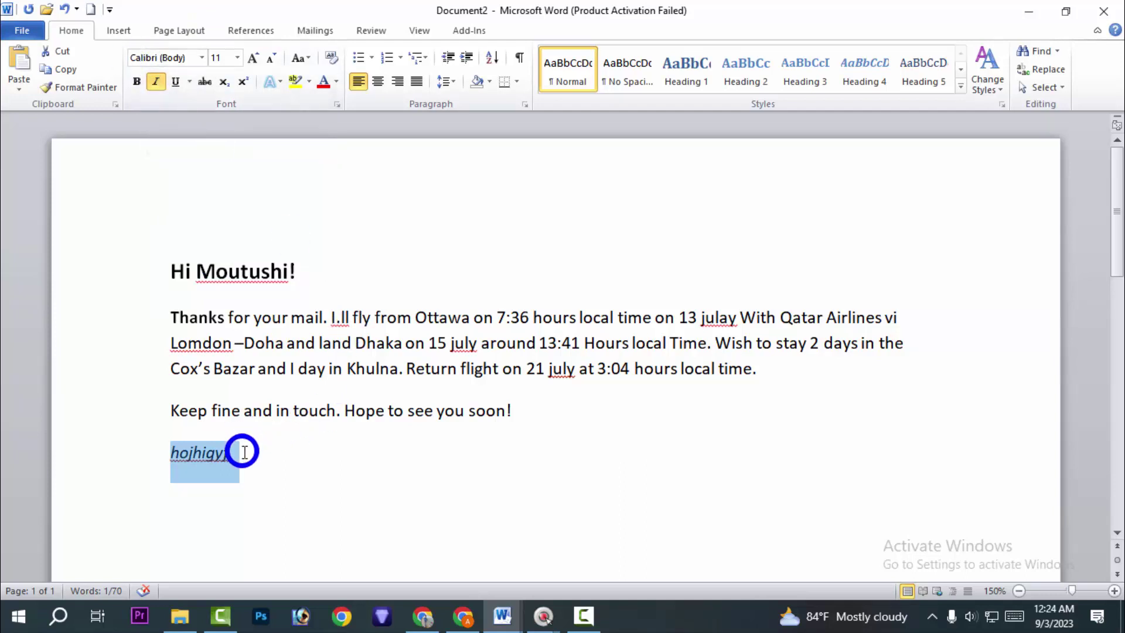
- Delete the italic test text and italicize the closing line "Keep fine and in touch. Hope to see you soon"
key(BackSpace)
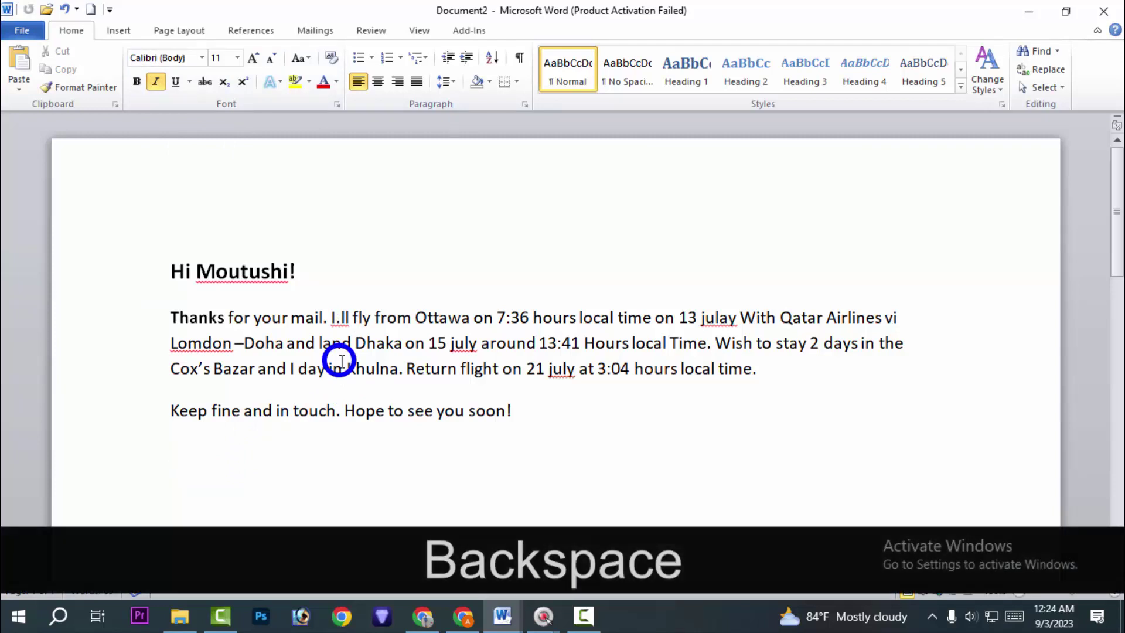
click(326, 412)
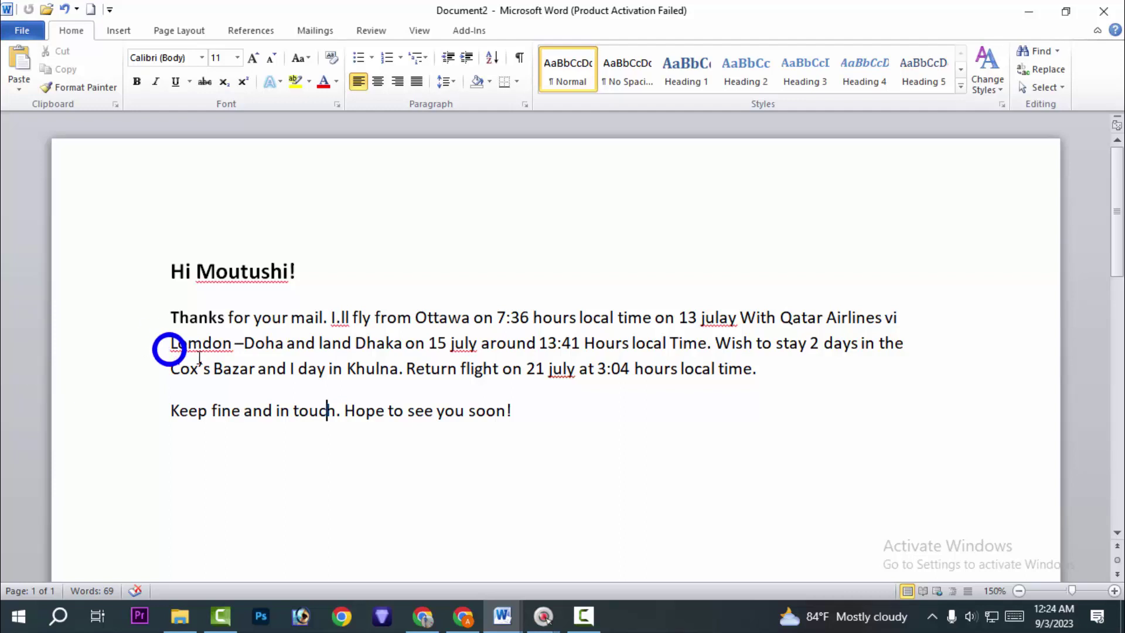
drag(167, 410, 498, 415)
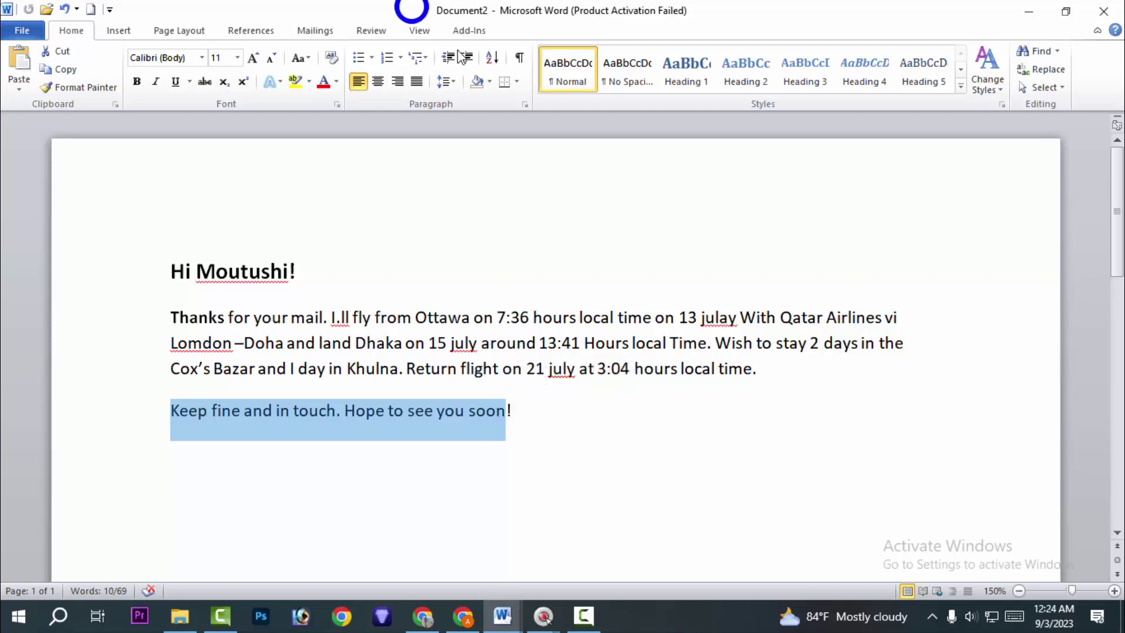
click(155, 81)
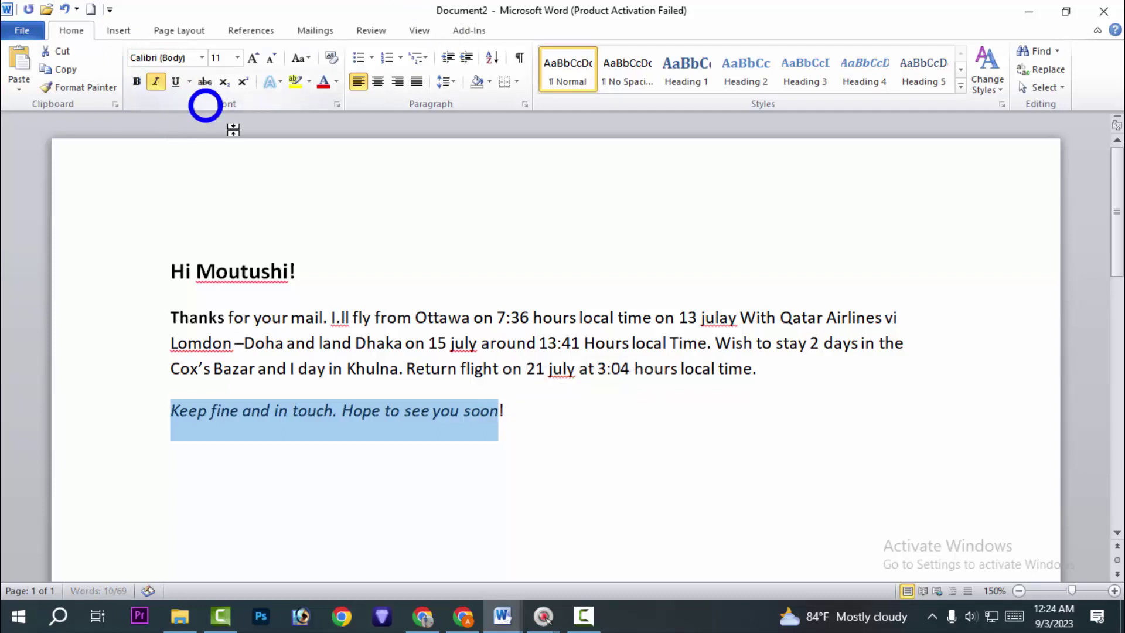
click(572, 412)
- Compare the italic setting in the body paragraph with that in the italic closing line
click(419, 376)
click(402, 417)
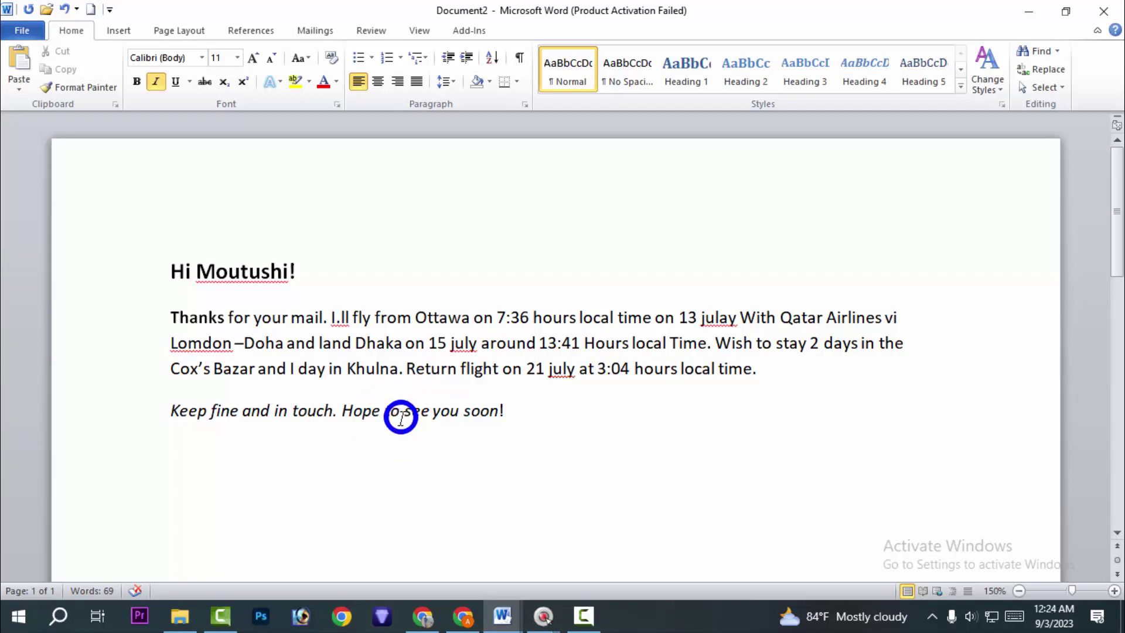
click(390, 363)
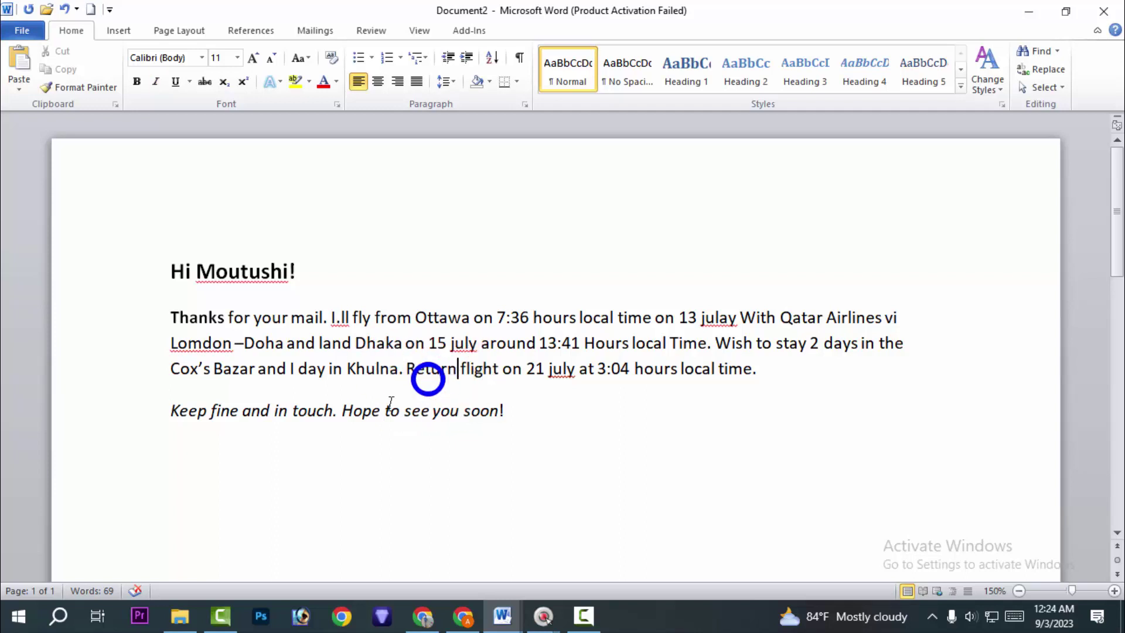
click(330, 415)
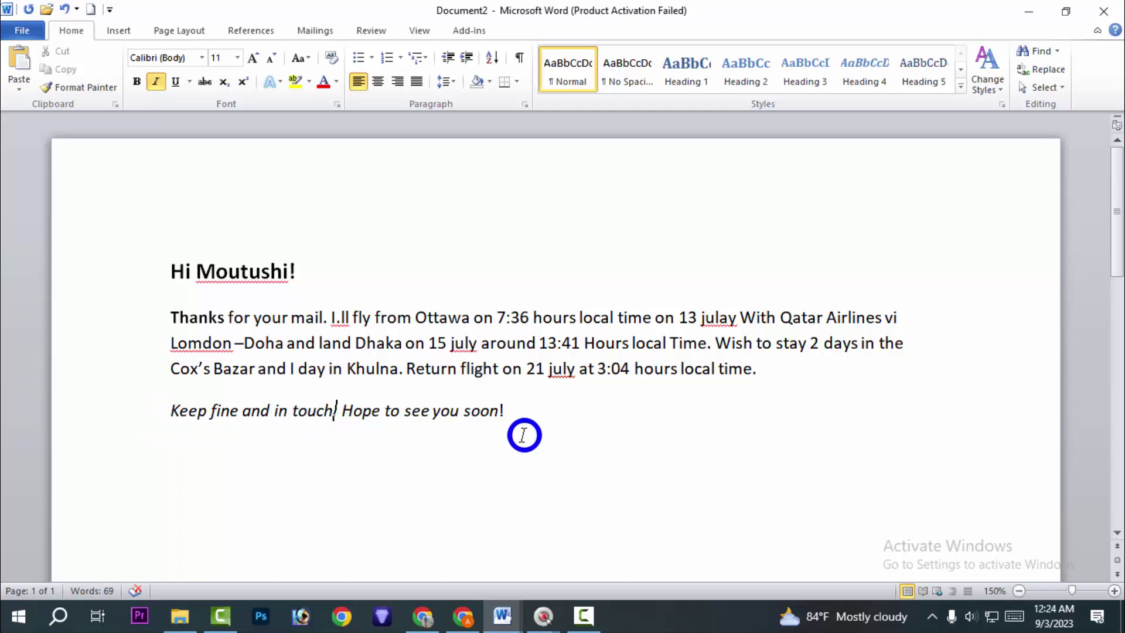
- Remove the italic formatting from "Hope to see you soon!" in the closing line
drag(517, 415, 351, 402)
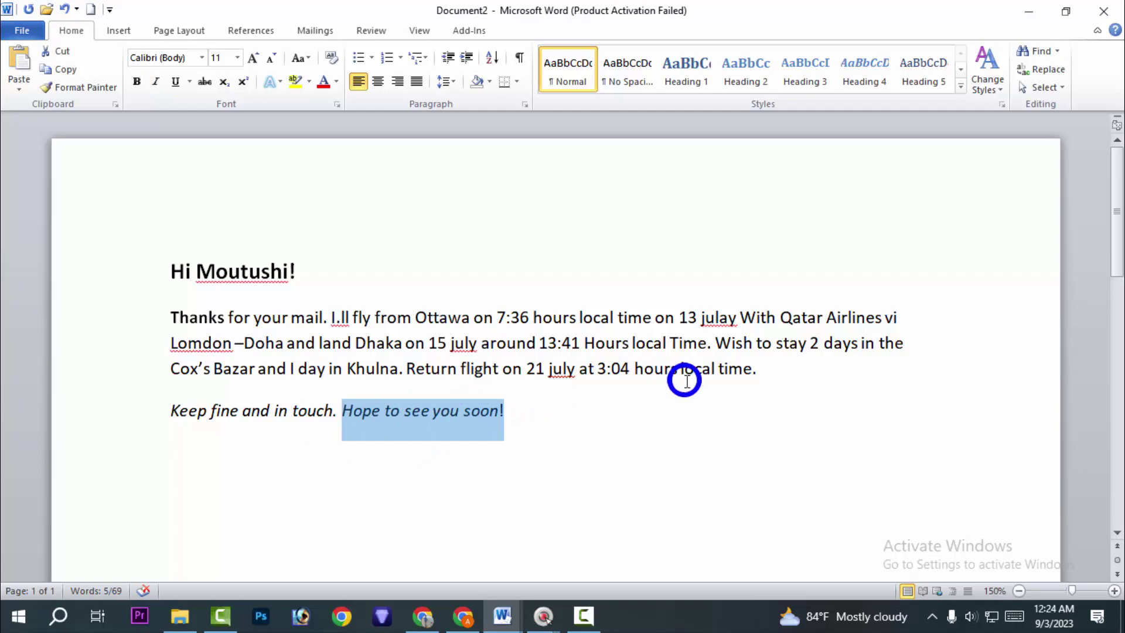
click(438, 411)
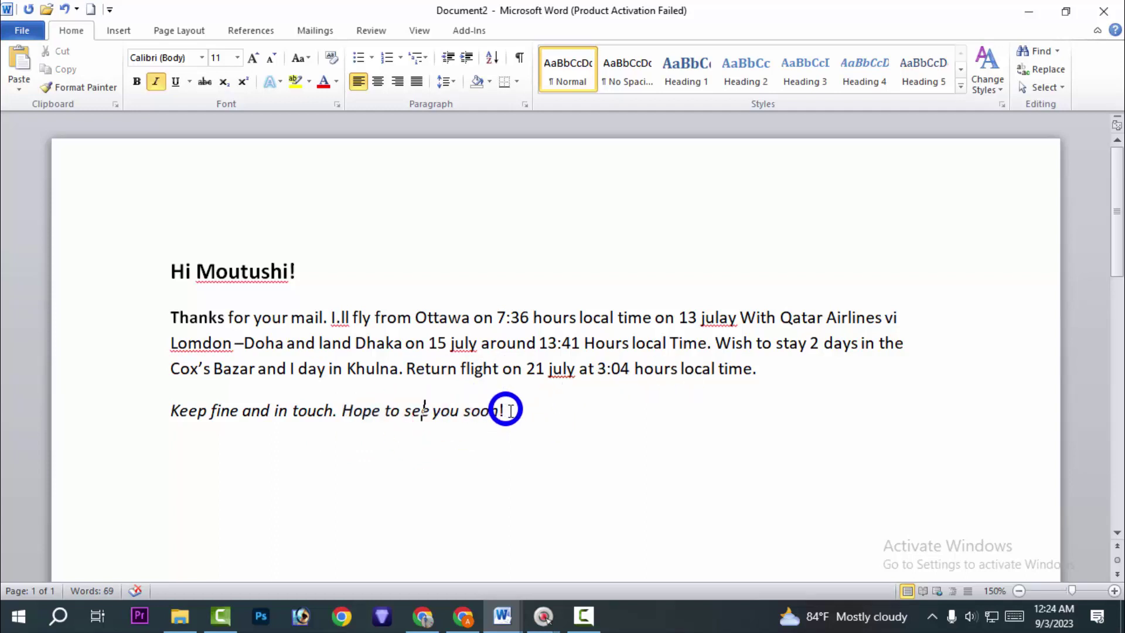
drag(501, 413, 359, 400)
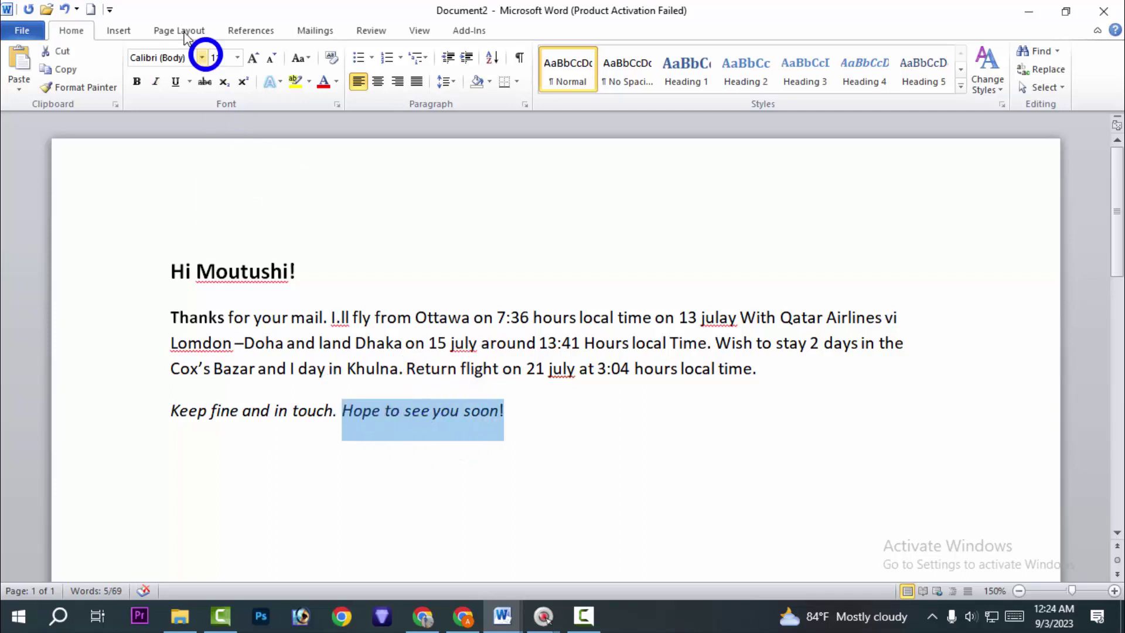
click(443, 411)
click(157, 81)
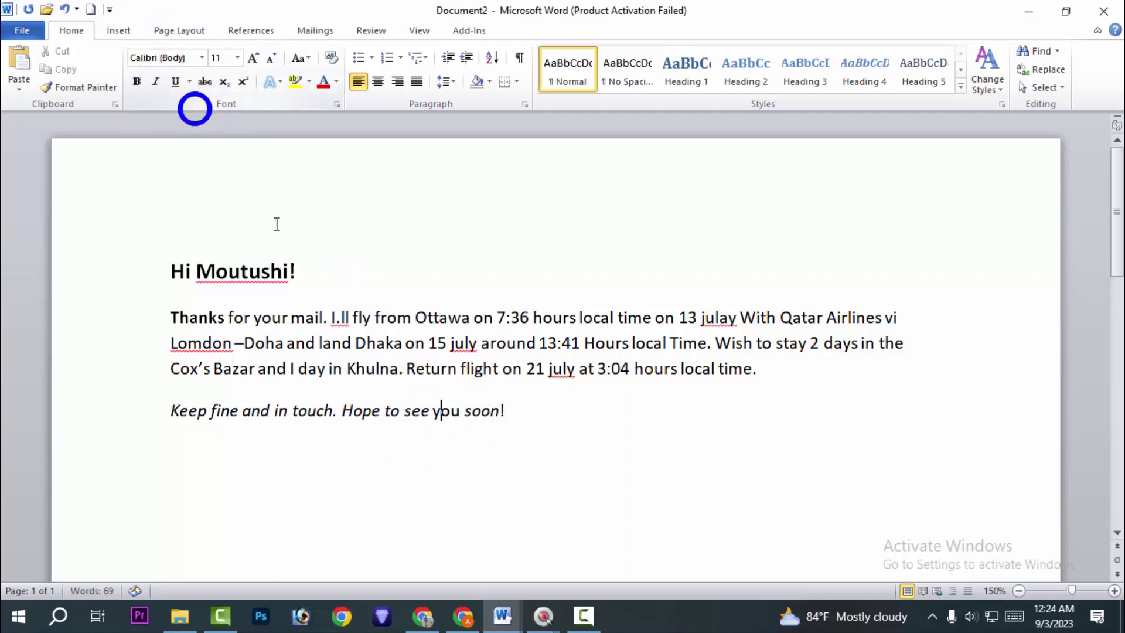
click(405, 412)
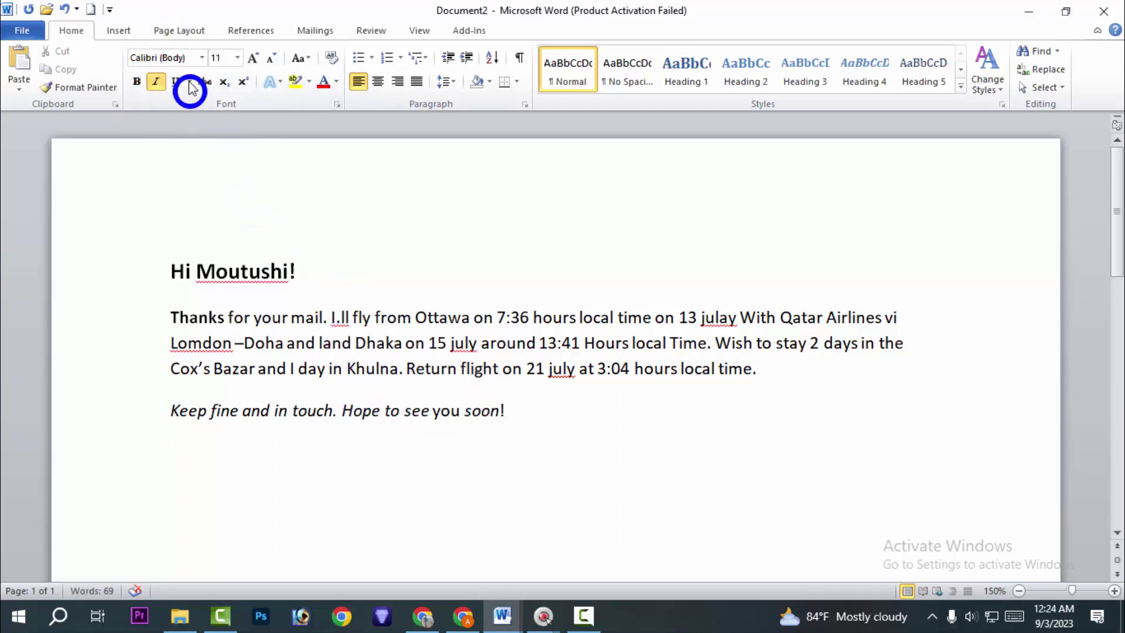
drag(519, 409, 356, 402)
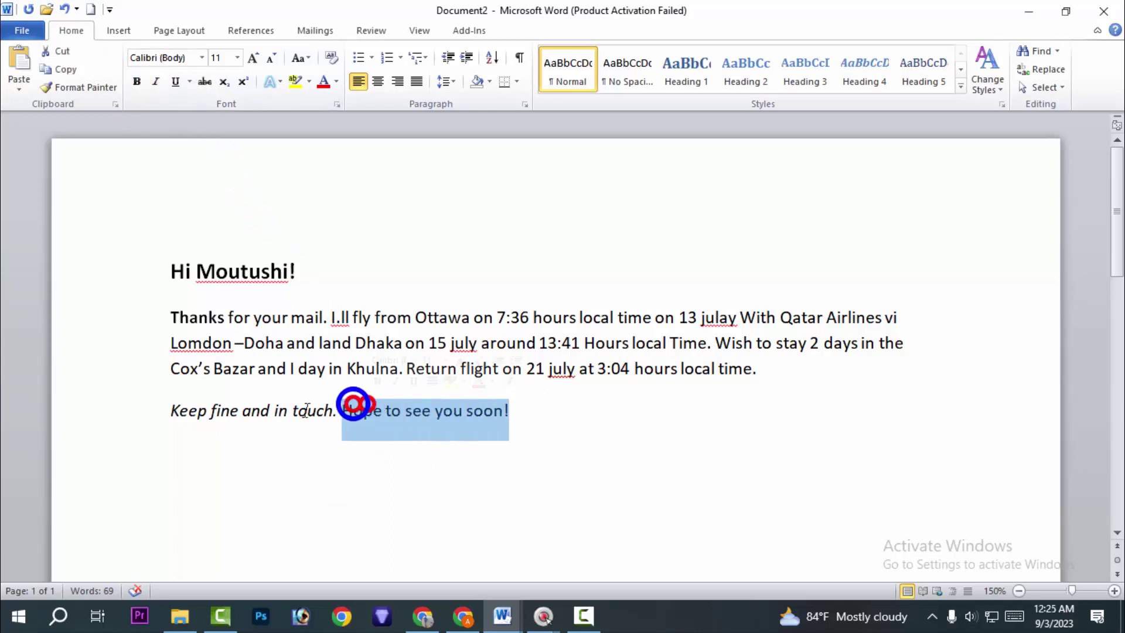
- Compare the italic setting of "Keep fine and in touch" with that of "Hope to see you soon!" in the closing line
drag(170, 410, 322, 408)
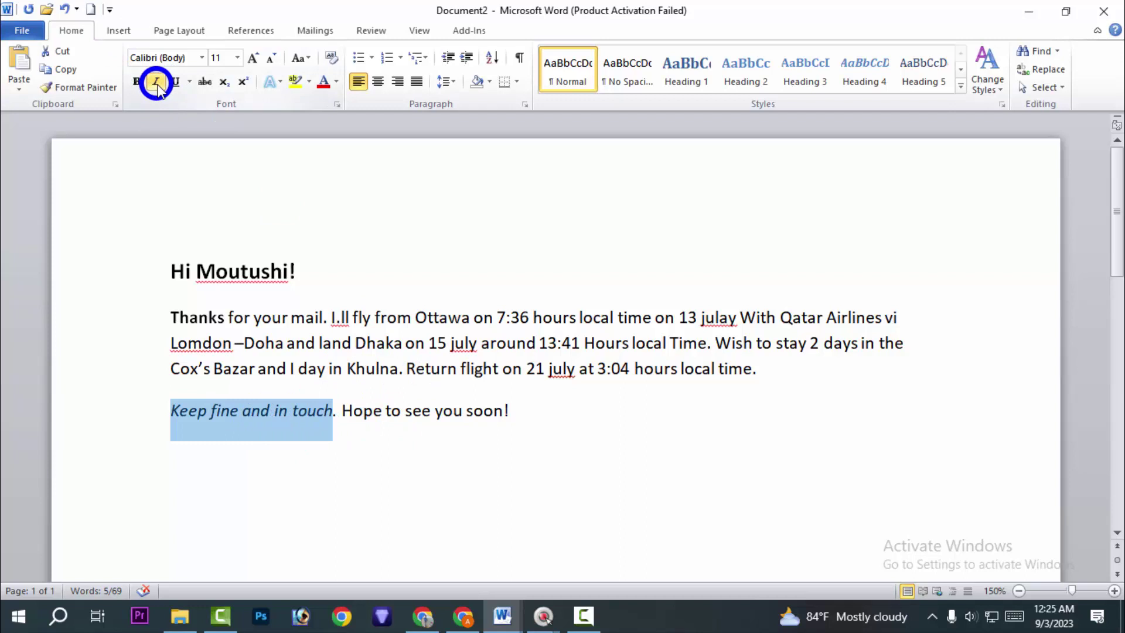
click(414, 410)
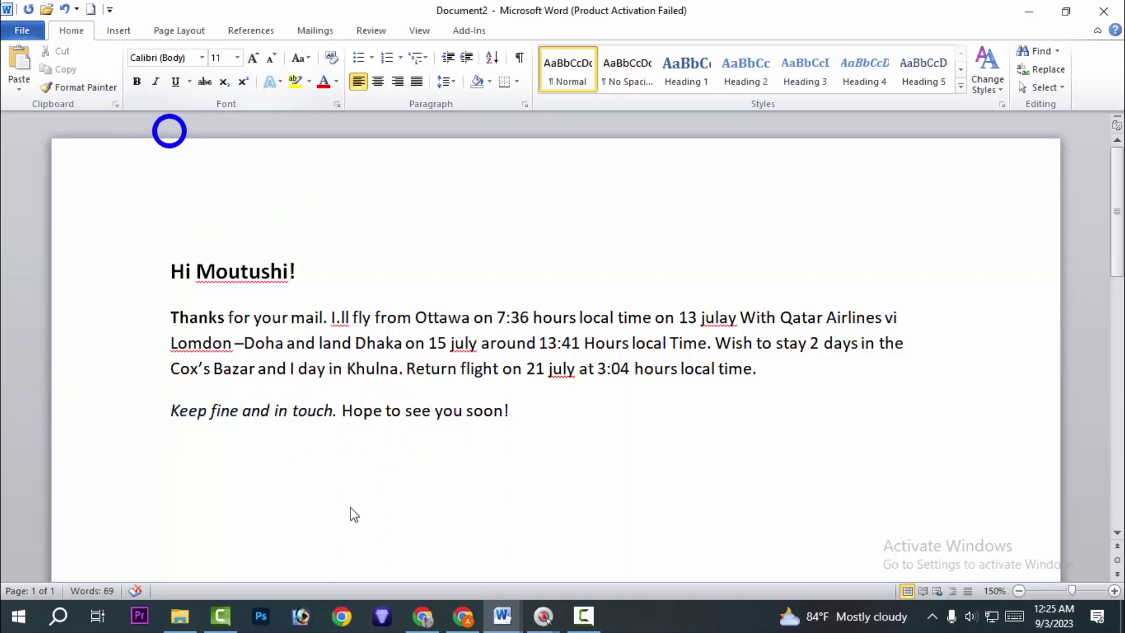
click(591, 477)
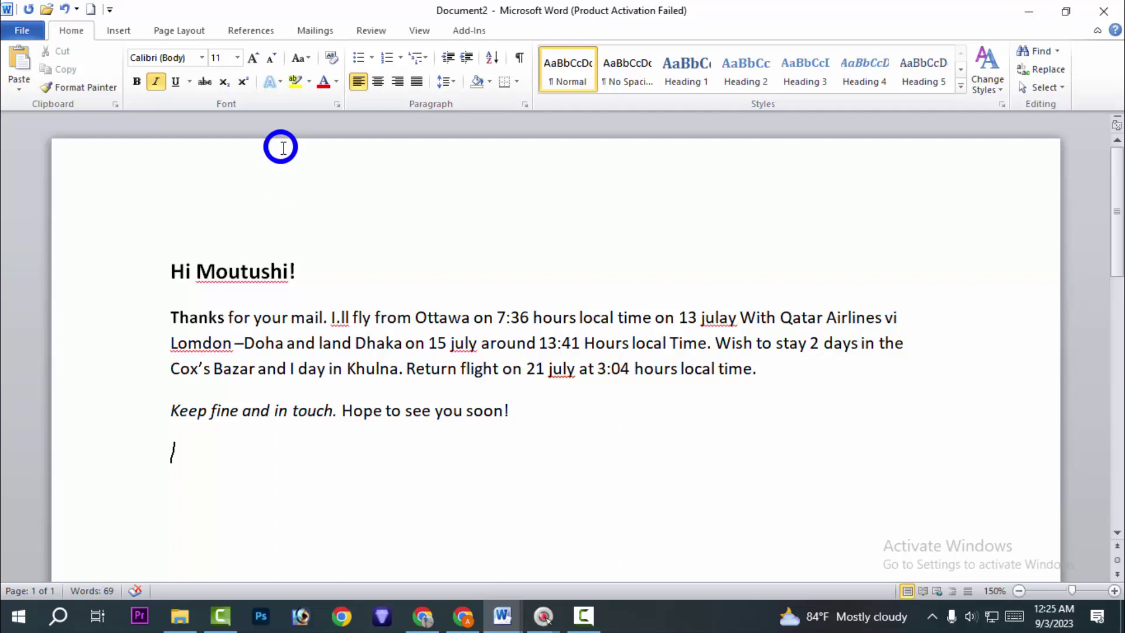
drag(508, 410, 342, 411)
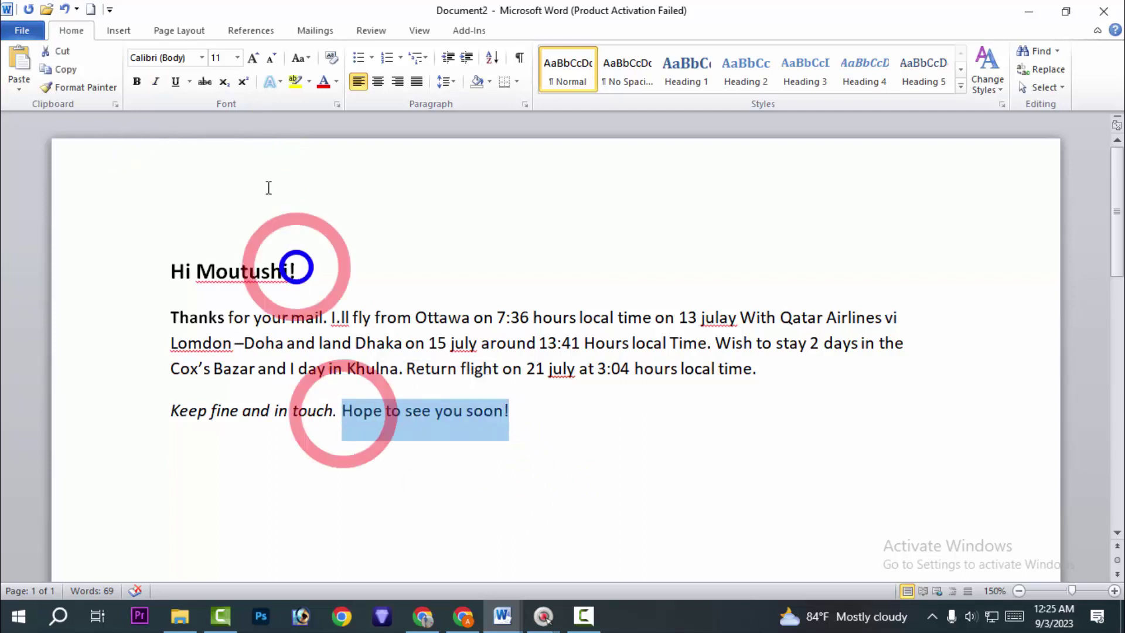
click(592, 431)
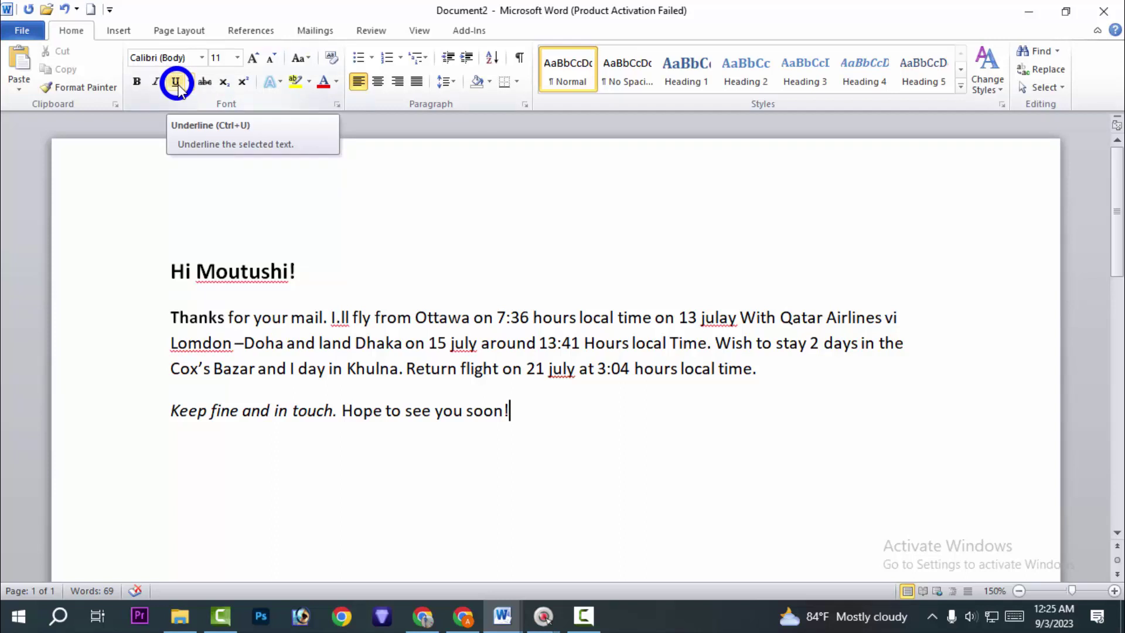
- Underline "soon!" at the end of the closing line and check its underline setting
drag(543, 420, 468, 411)
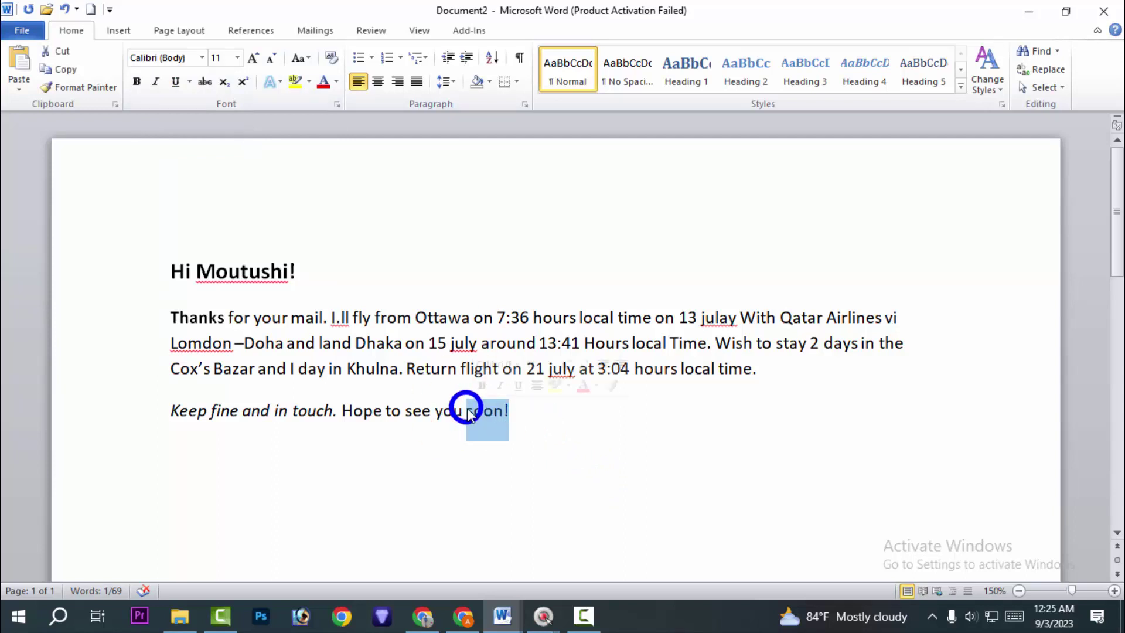
key(ctrl+u)
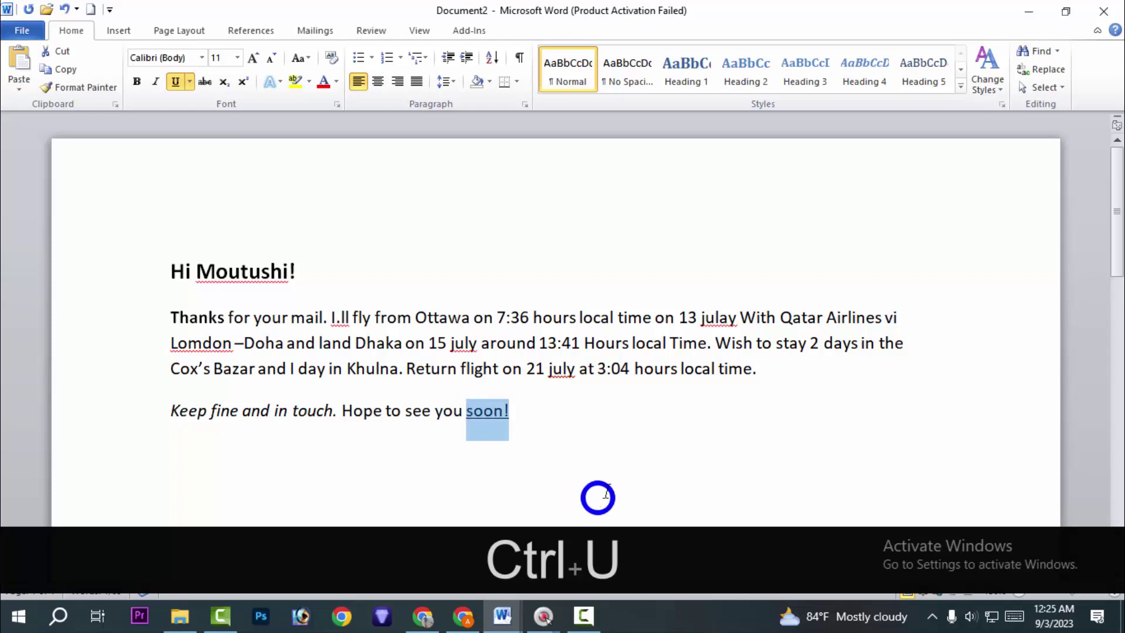
click(578, 469)
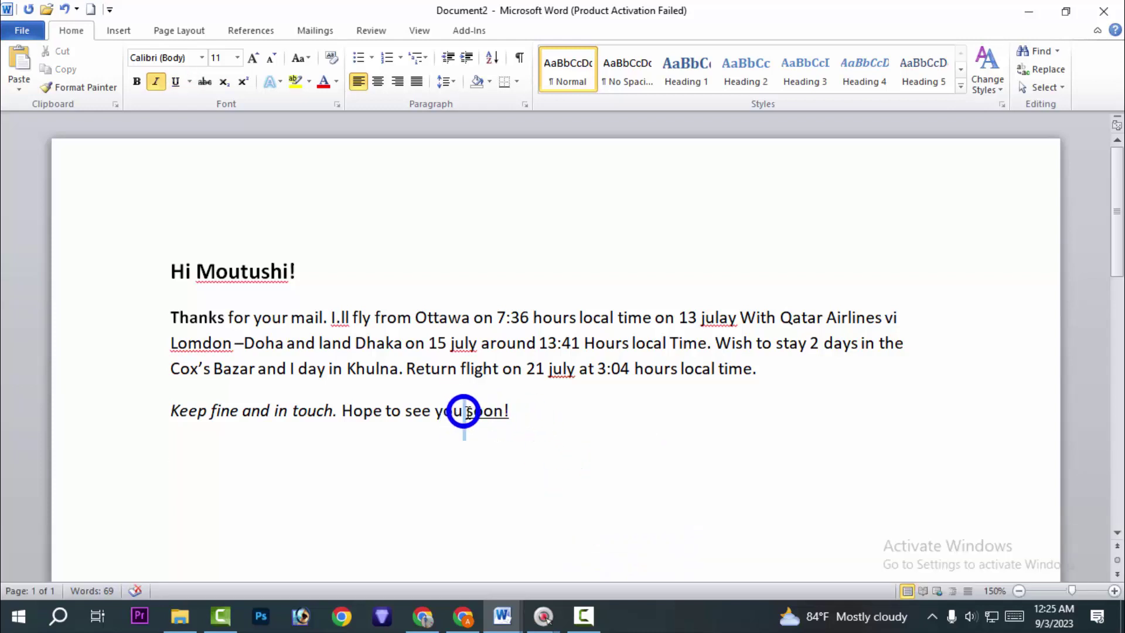
drag(462, 416, 543, 420)
click(537, 427)
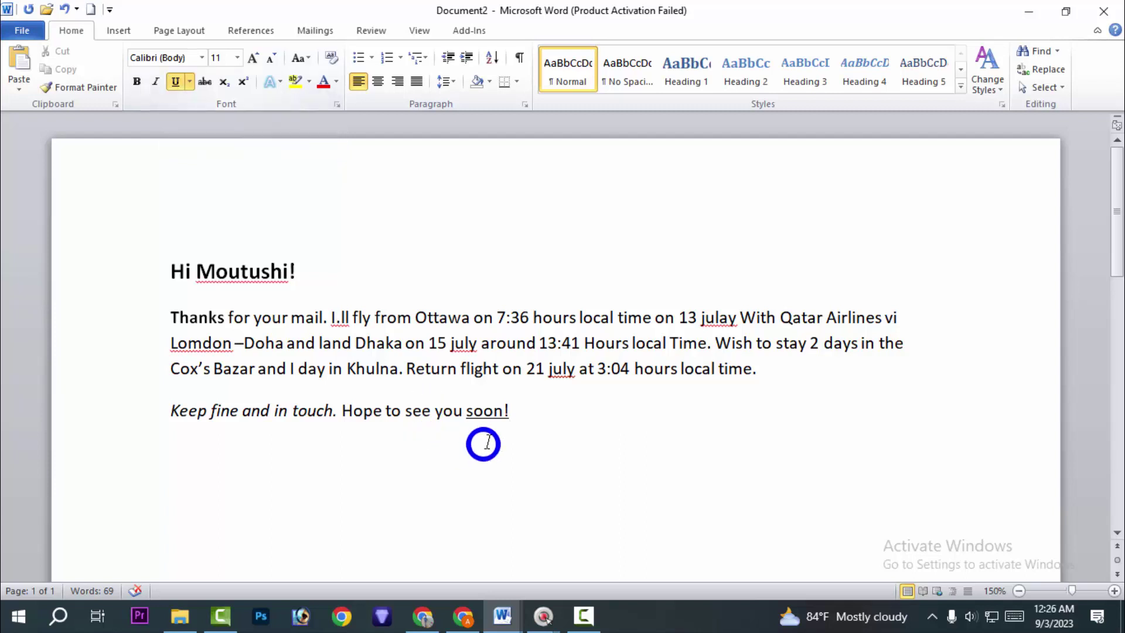
- Underline the whole body paragraph and the closing line below it
drag(468, 410, 141, 325)
click(595, 517)
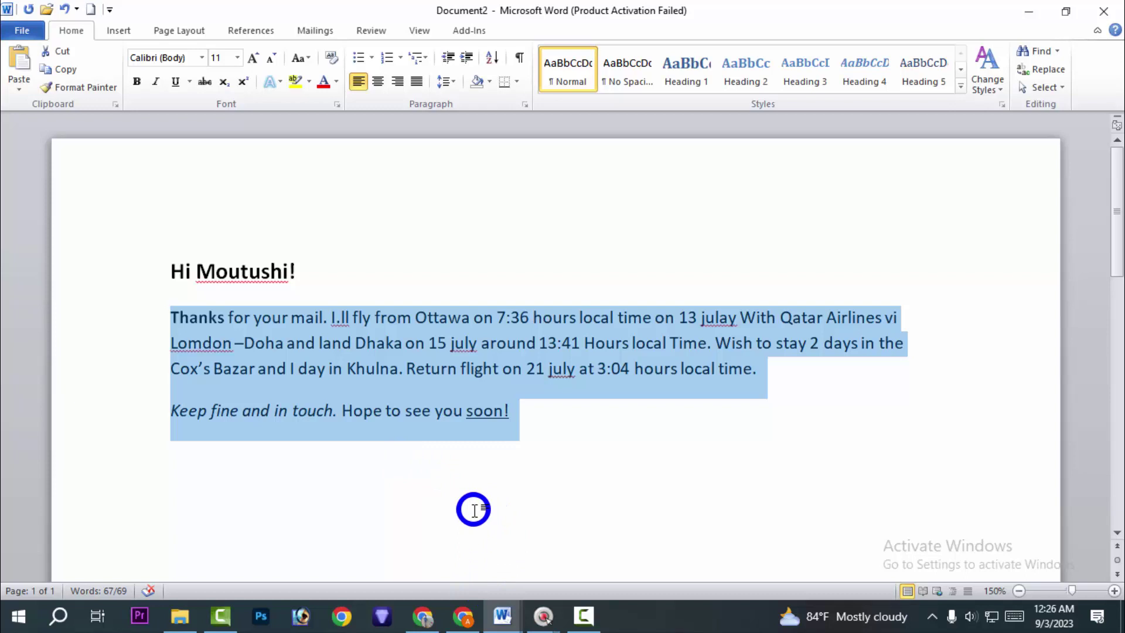
click(175, 82)
click(614, 560)
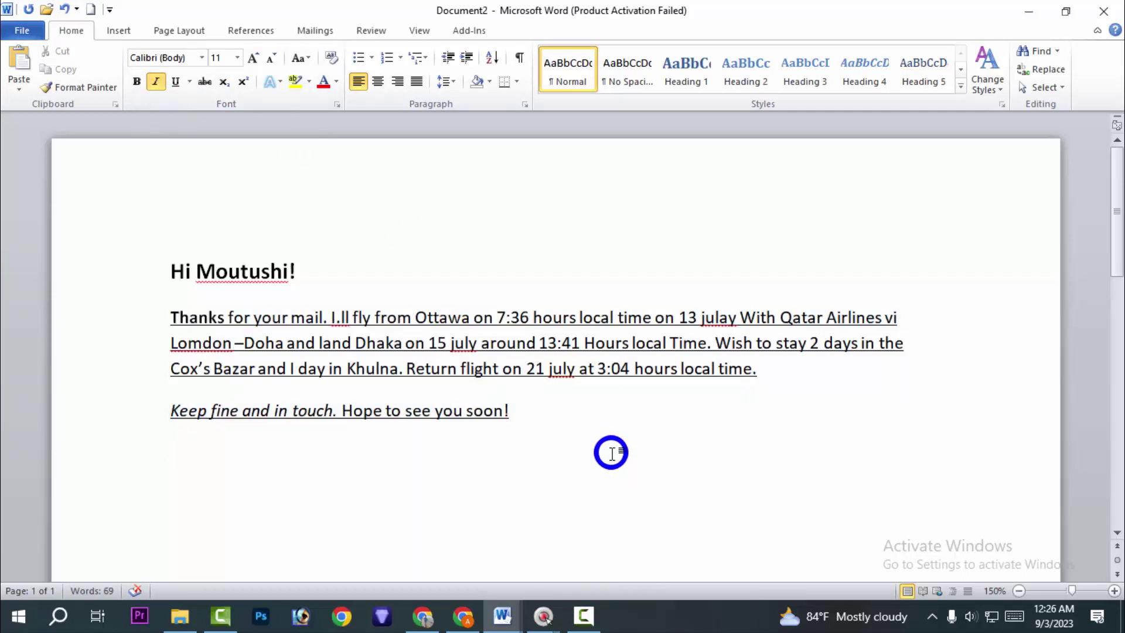
- Remove the underline from "fine and in touch. Hope to see you soon!" in the closing line
click(512, 420)
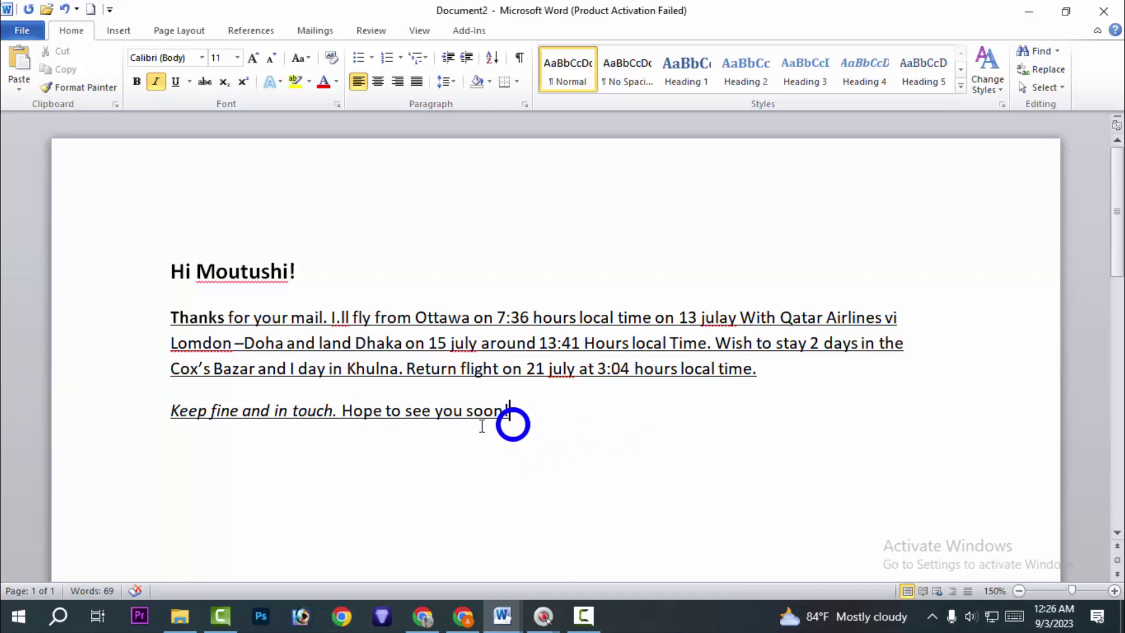
drag(483, 426, 223, 417)
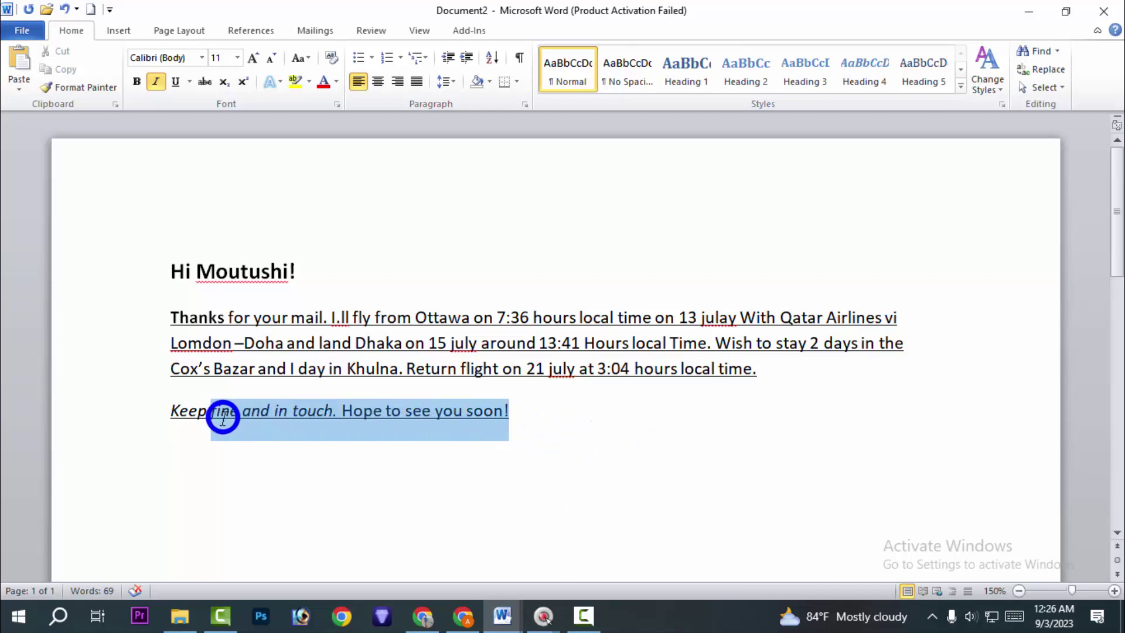
click(174, 81)
click(588, 440)
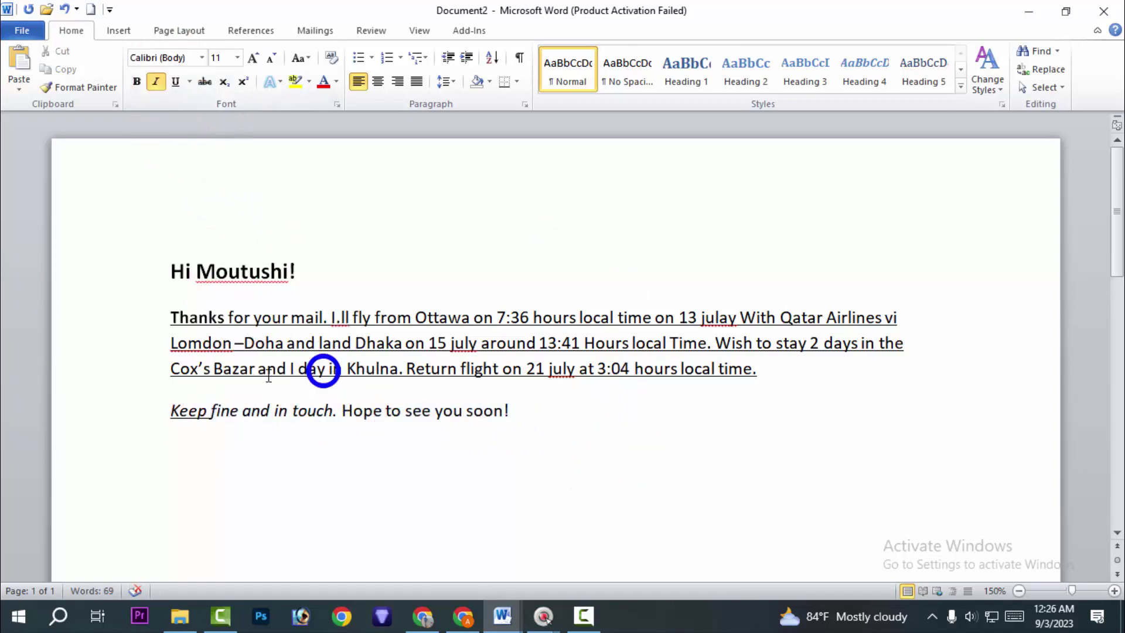
- Compare the underline setting for the underlined text alone with that for the body paragraph and closing line selected together
drag(169, 316, 899, 432)
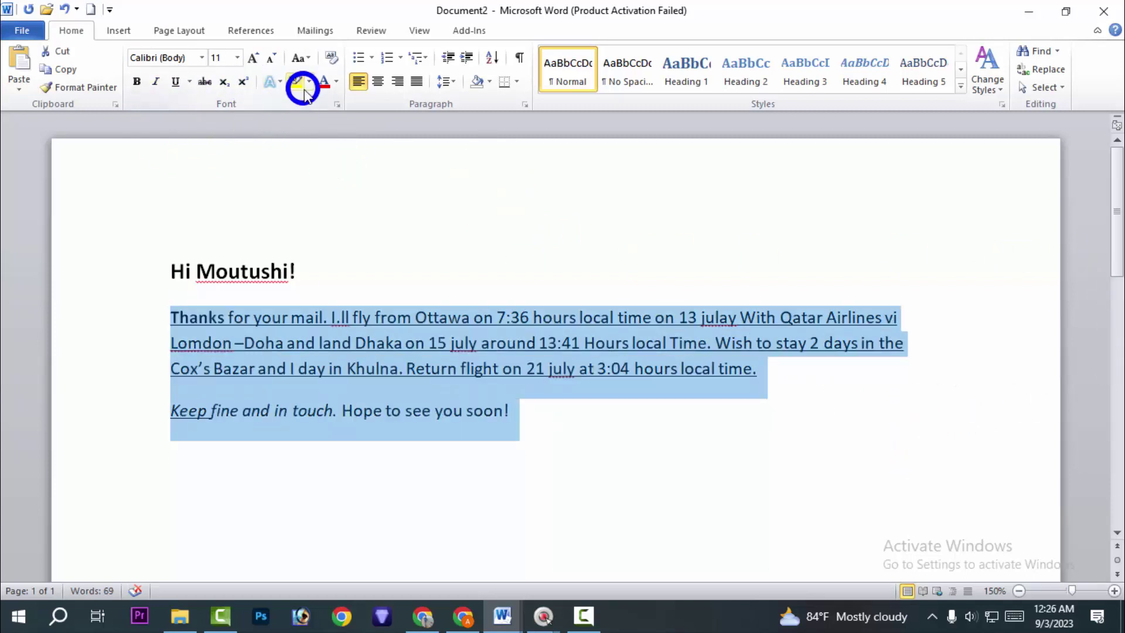
click(434, 427)
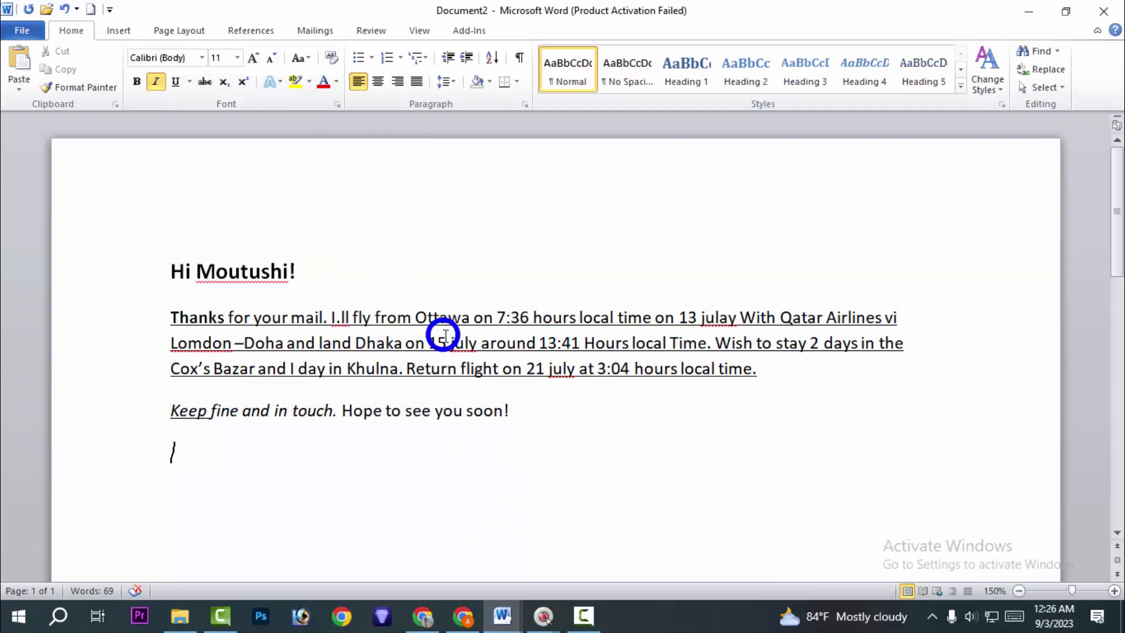
click(168, 318)
drag(678, 266, 211, 428)
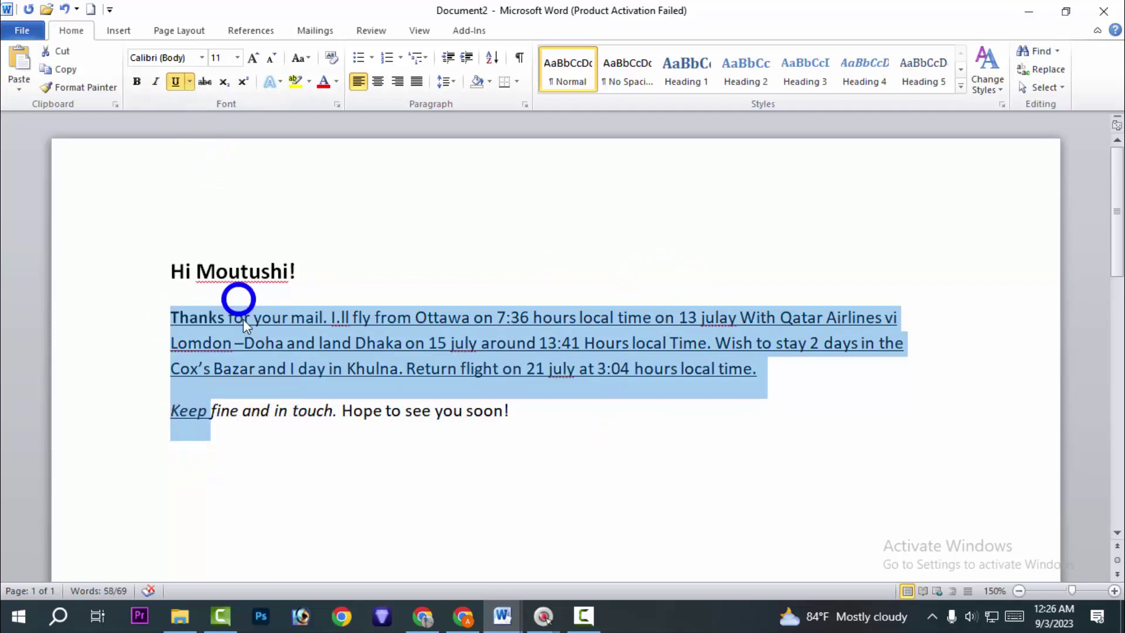
click(164, 347)
click(169, 318)
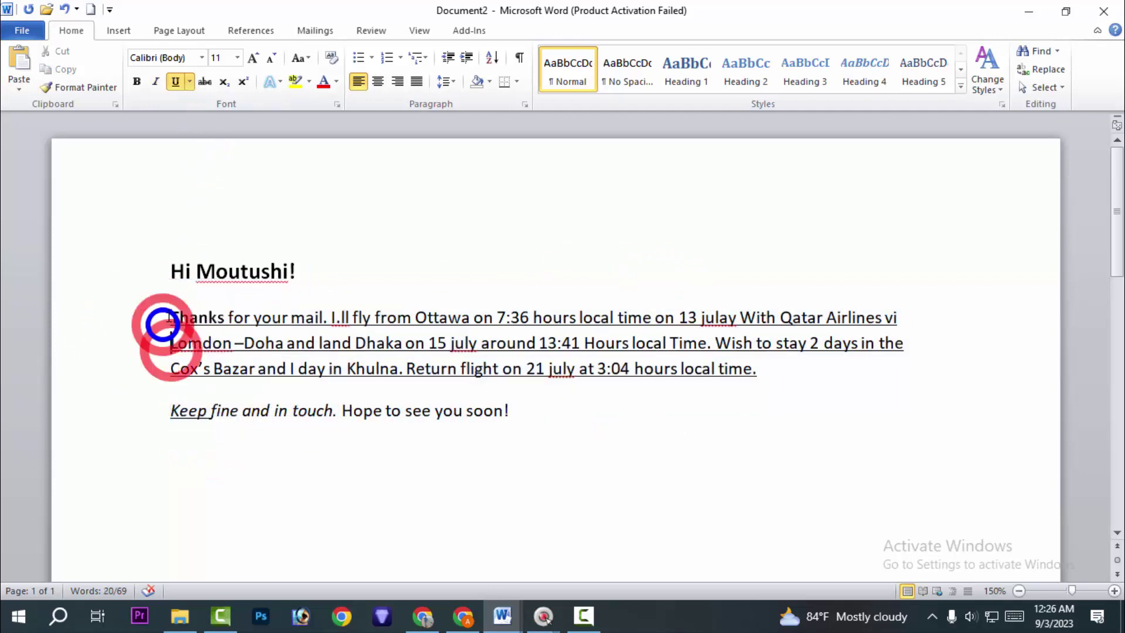
drag(169, 318, 676, 434)
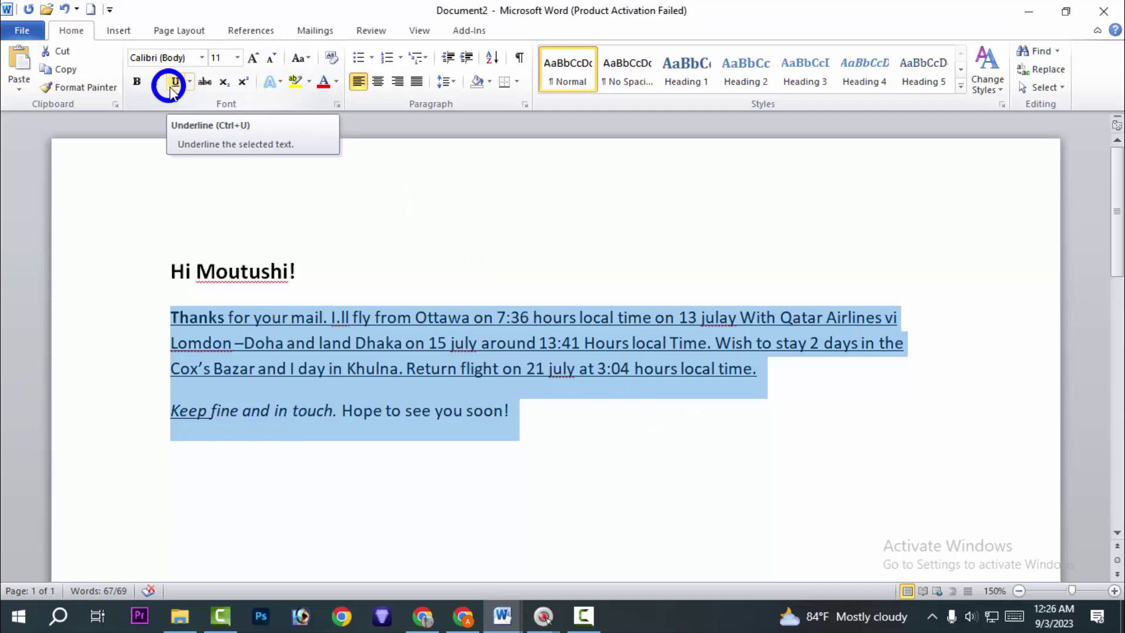
right_click(381, 435)
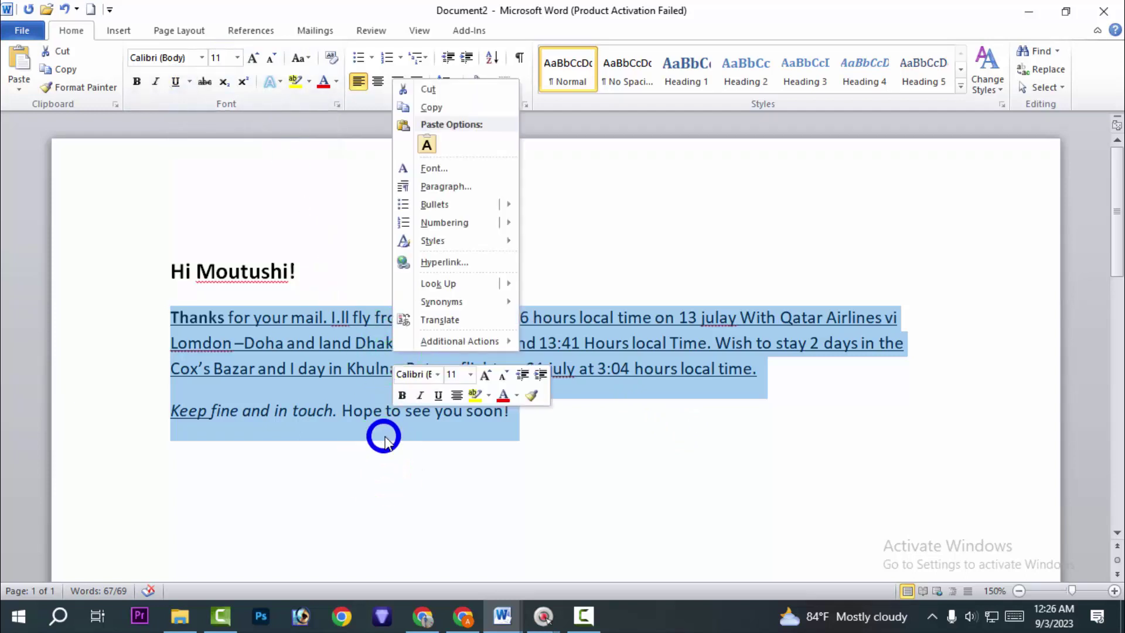
click(371, 435)
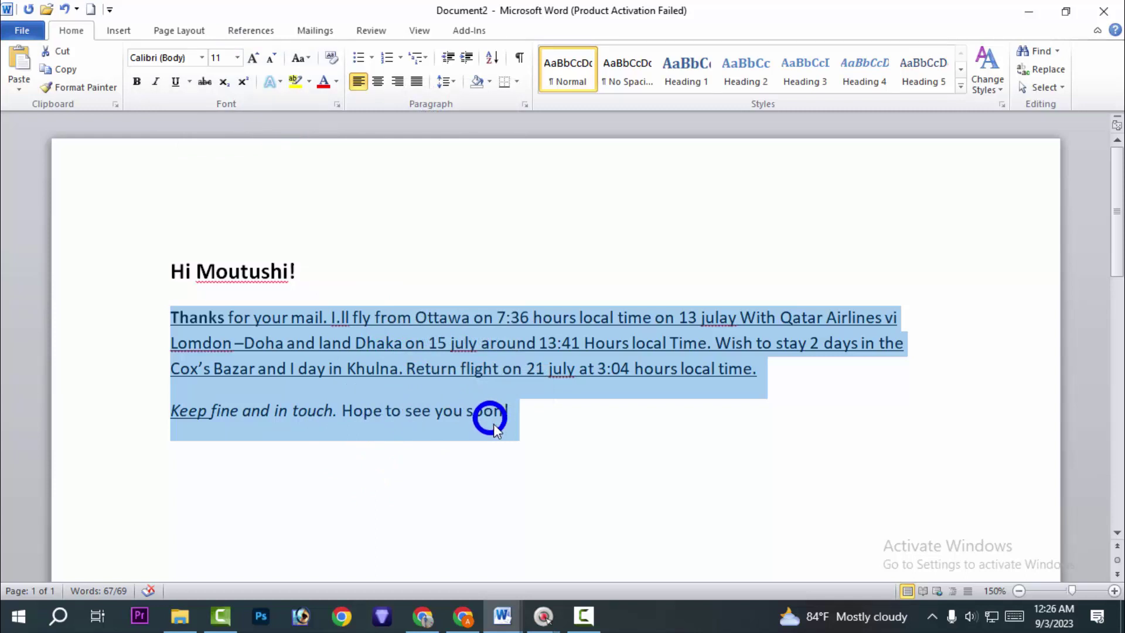
click(558, 455)
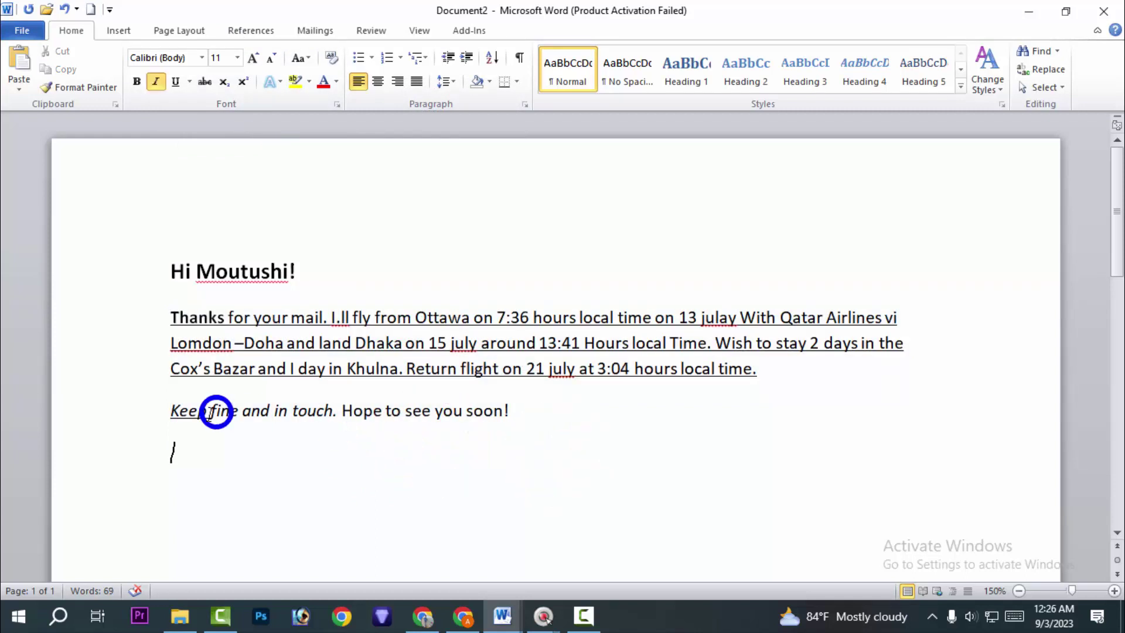
- Remove the underline from the whole body paragraph and the word "Keep" in the closing line
drag(215, 413, 563, 430)
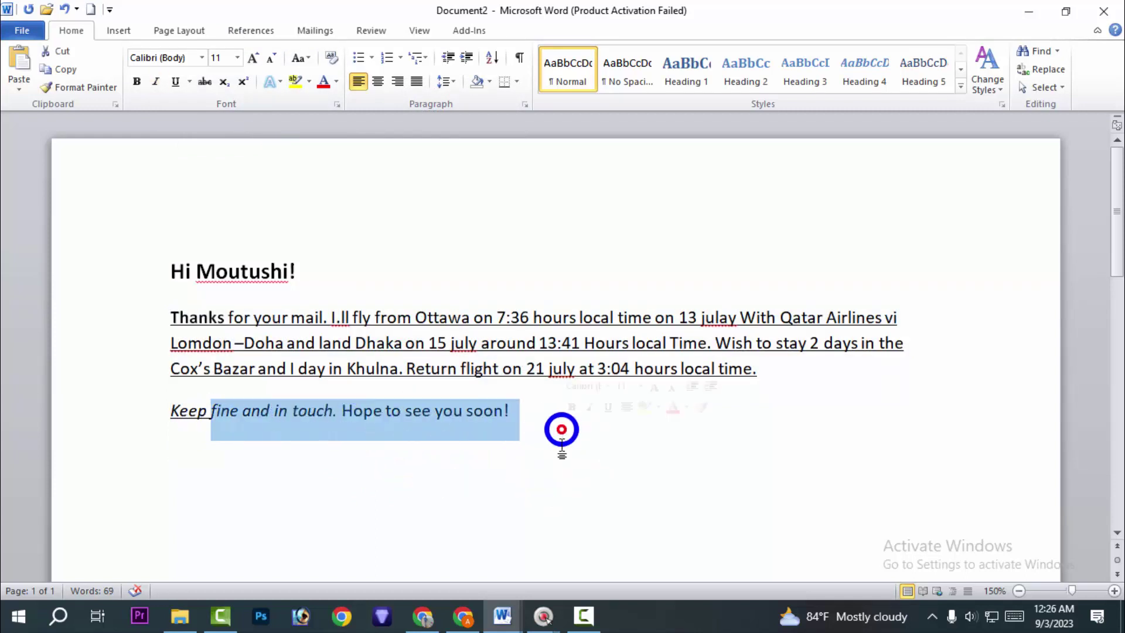
click(583, 462)
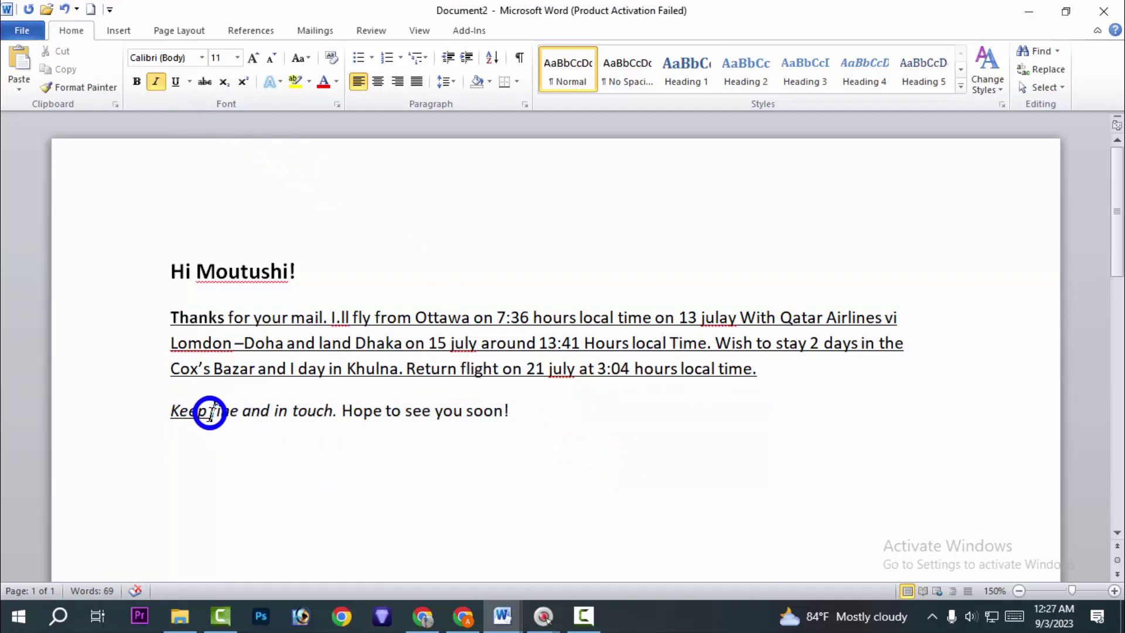
drag(209, 413, 143, 312)
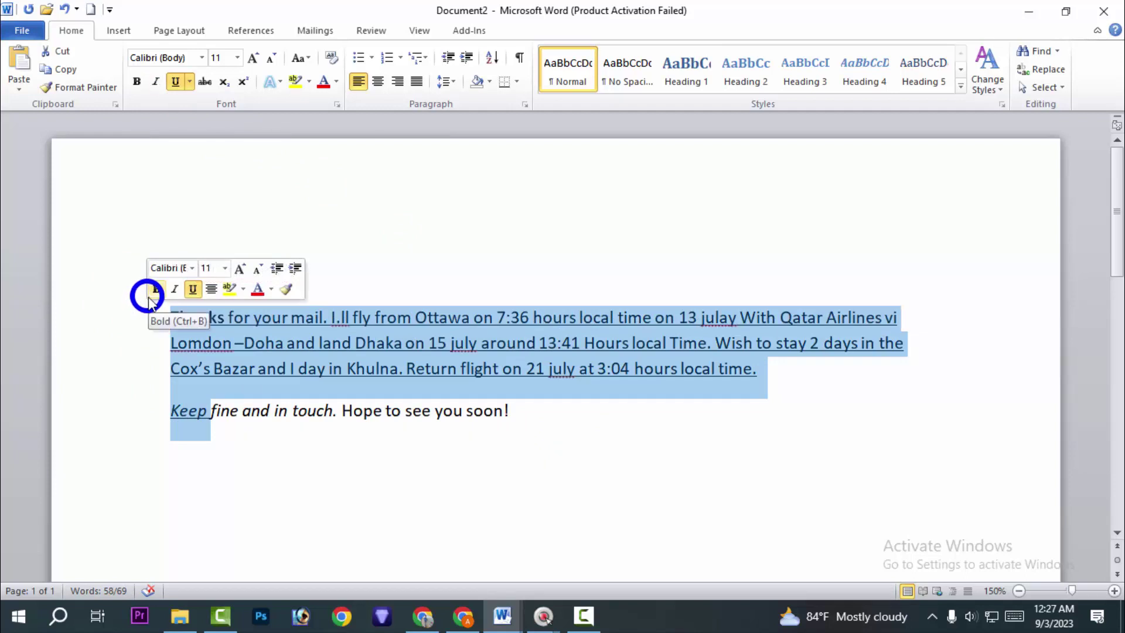
click(178, 82)
click(423, 212)
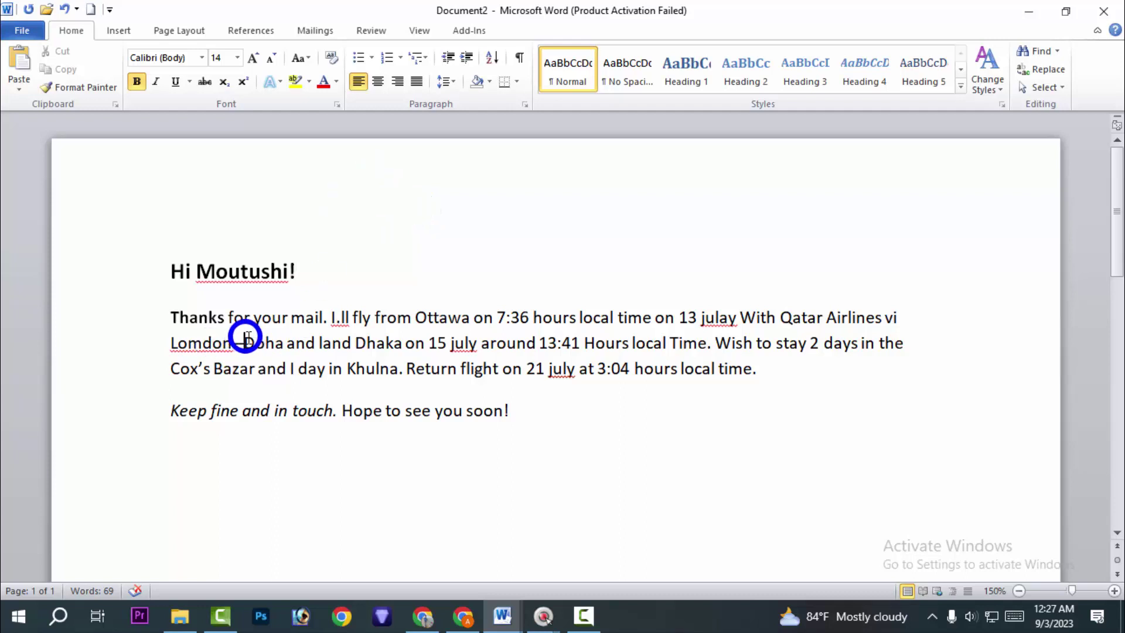
- Underline "Doha and land Dhaka" in the second line of the body paragraph
drag(247, 339, 387, 346)
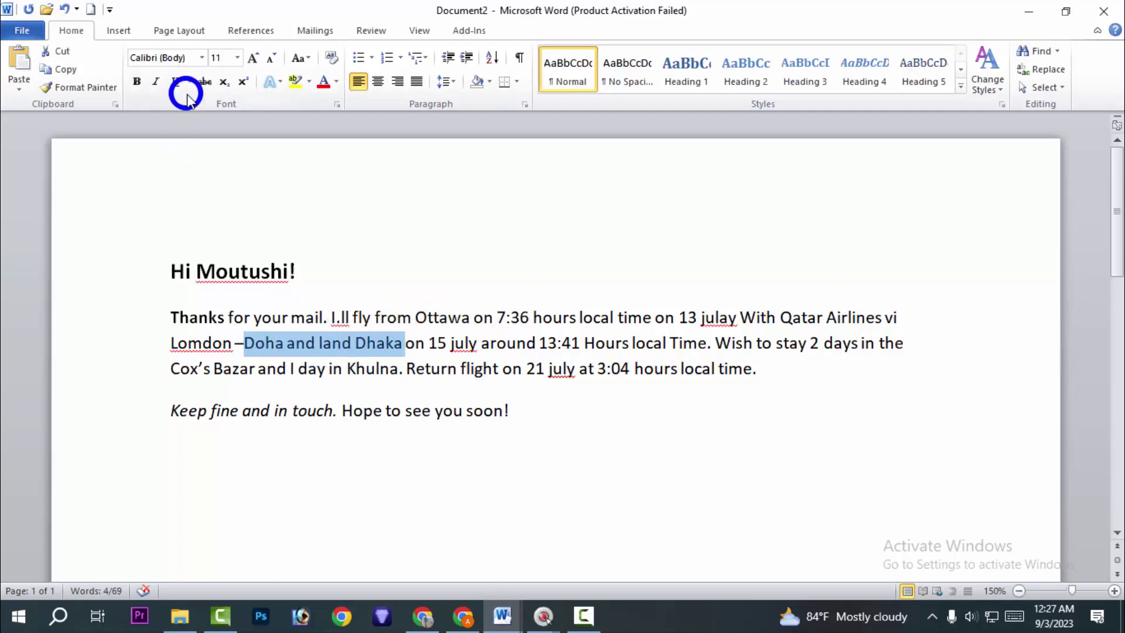
click(561, 444)
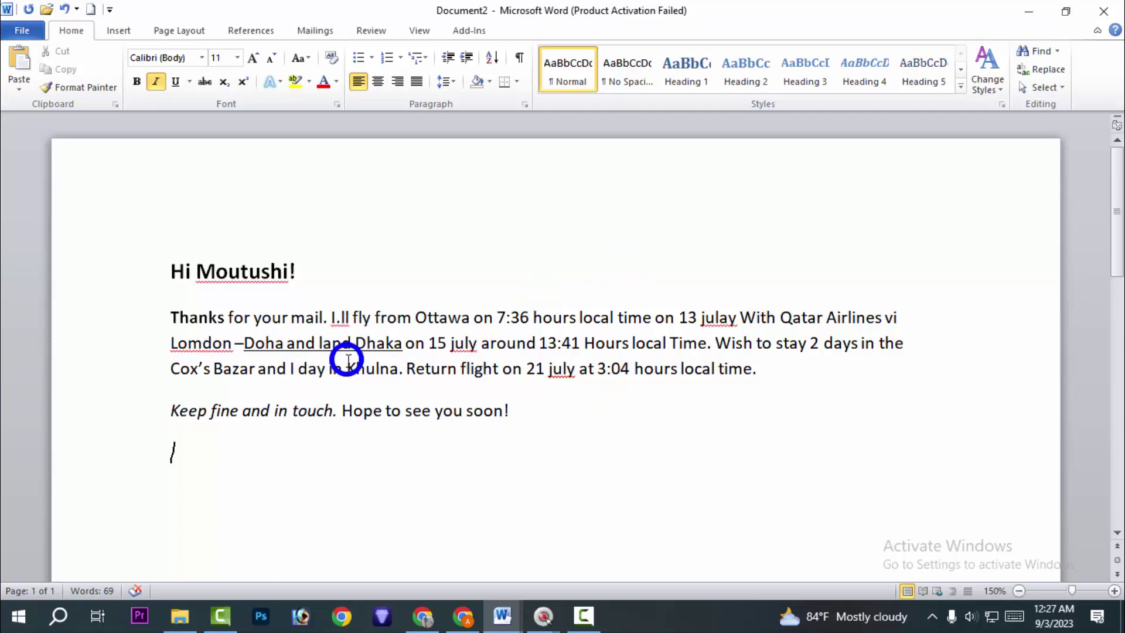
click(295, 486)
- Add the underlined, non-italic sample text "Guuuuuguoggdrf73653" in the blank area below the letter
click(176, 82)
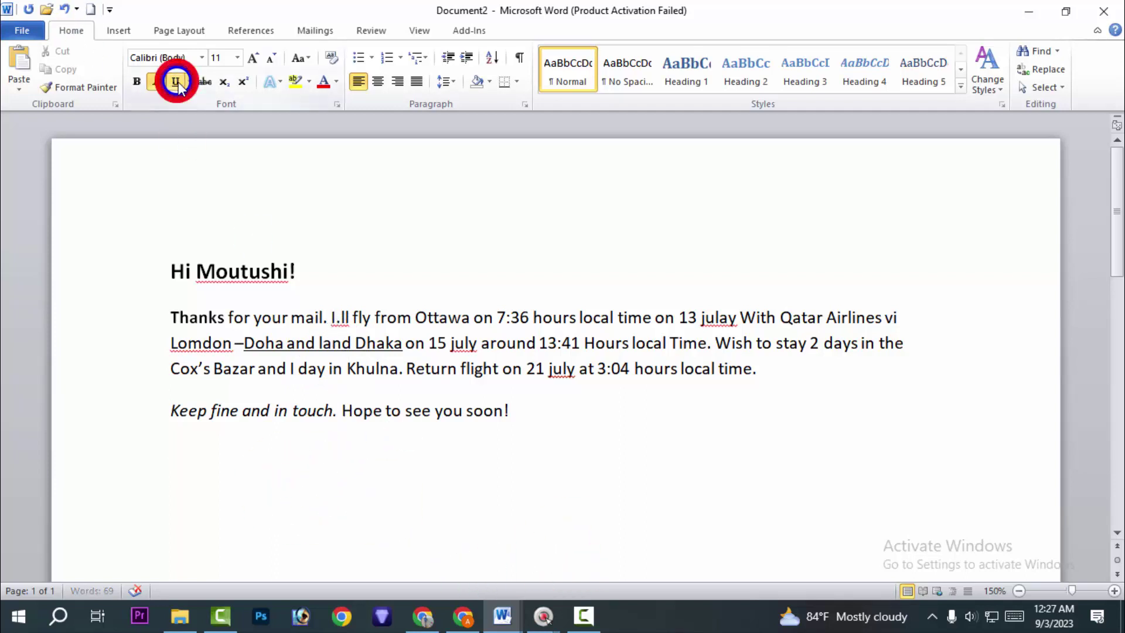
click(158, 82)
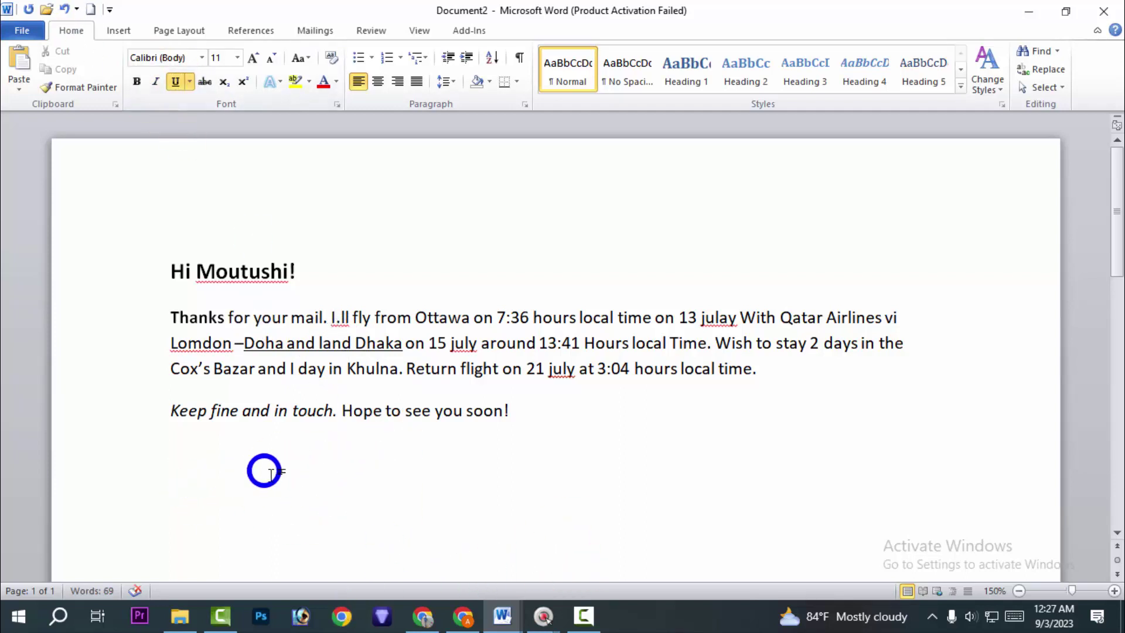
double_click(375, 539)
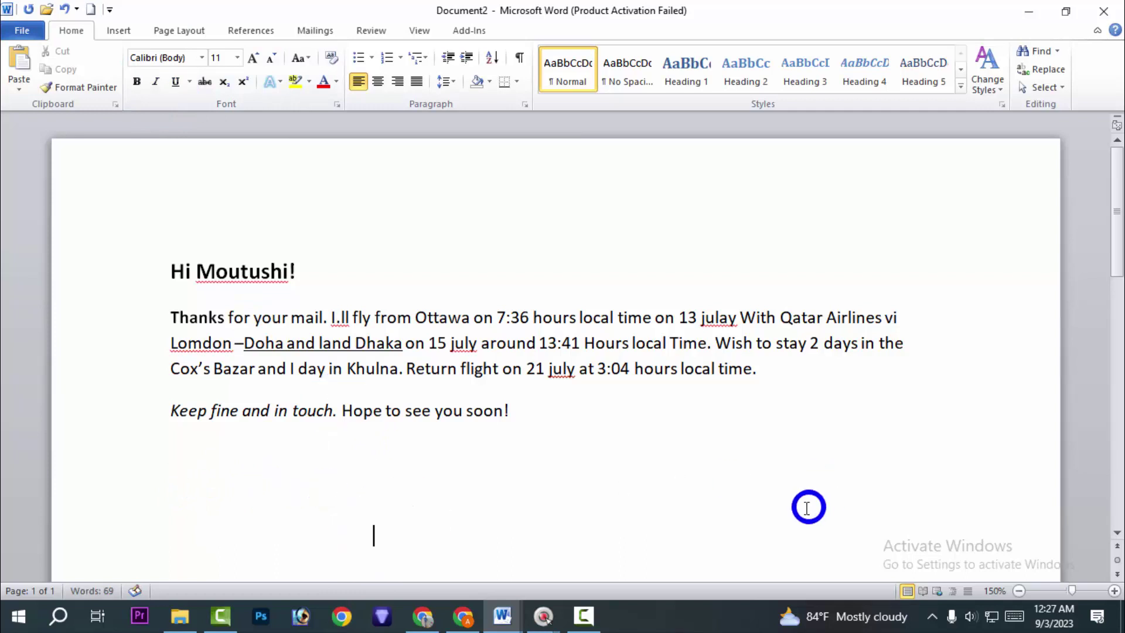
click(175, 81)
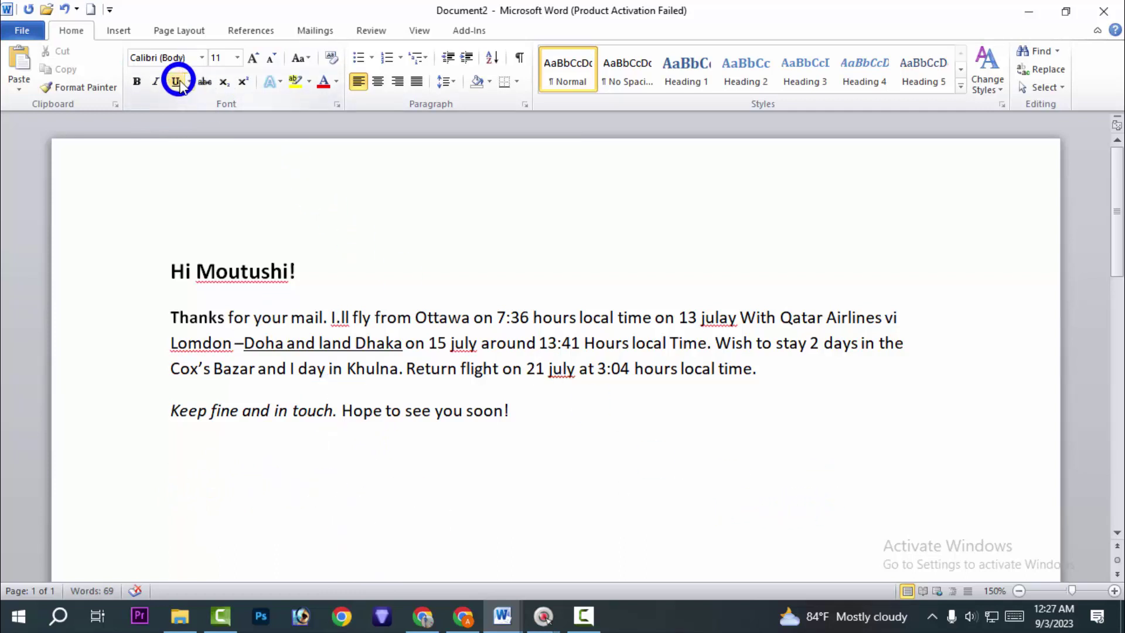
text(guuu)
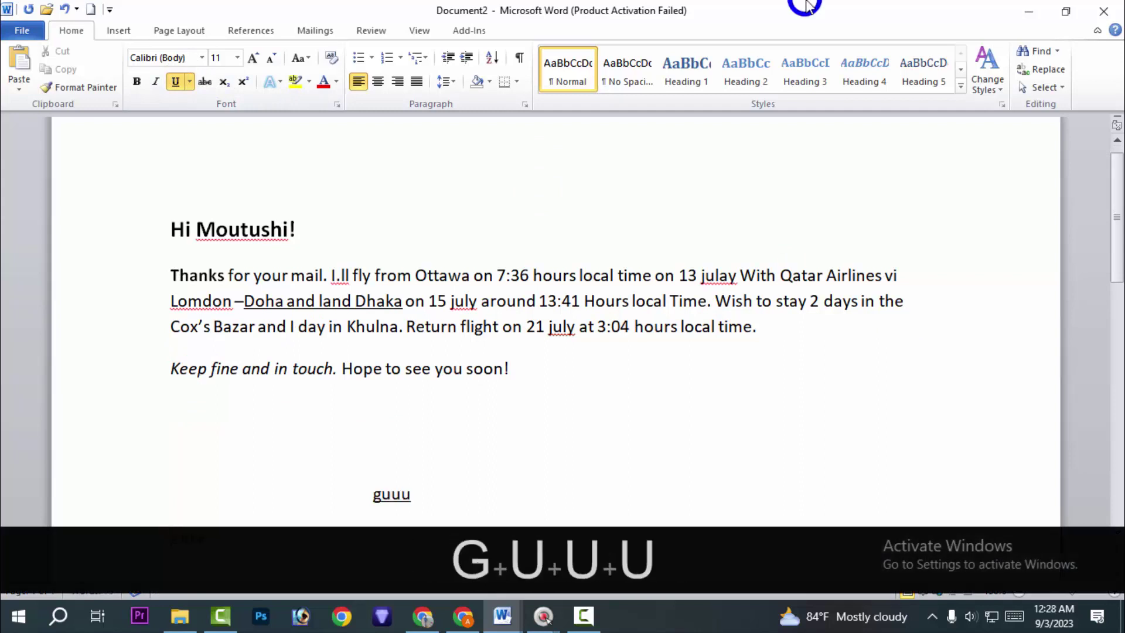
text(uguog)
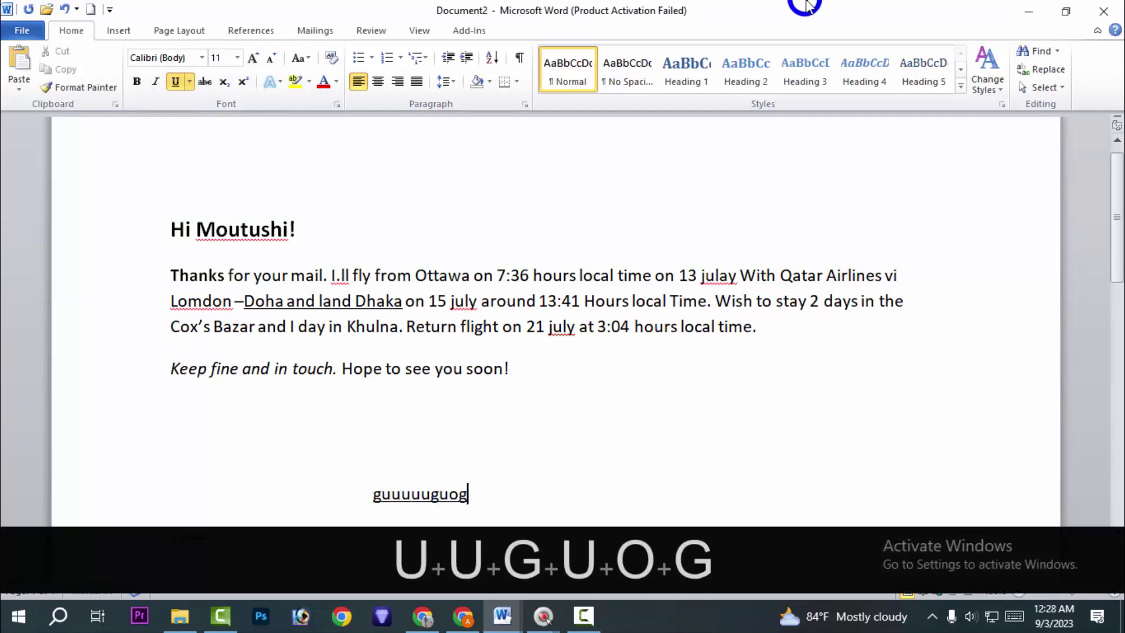
text(gdrf7)
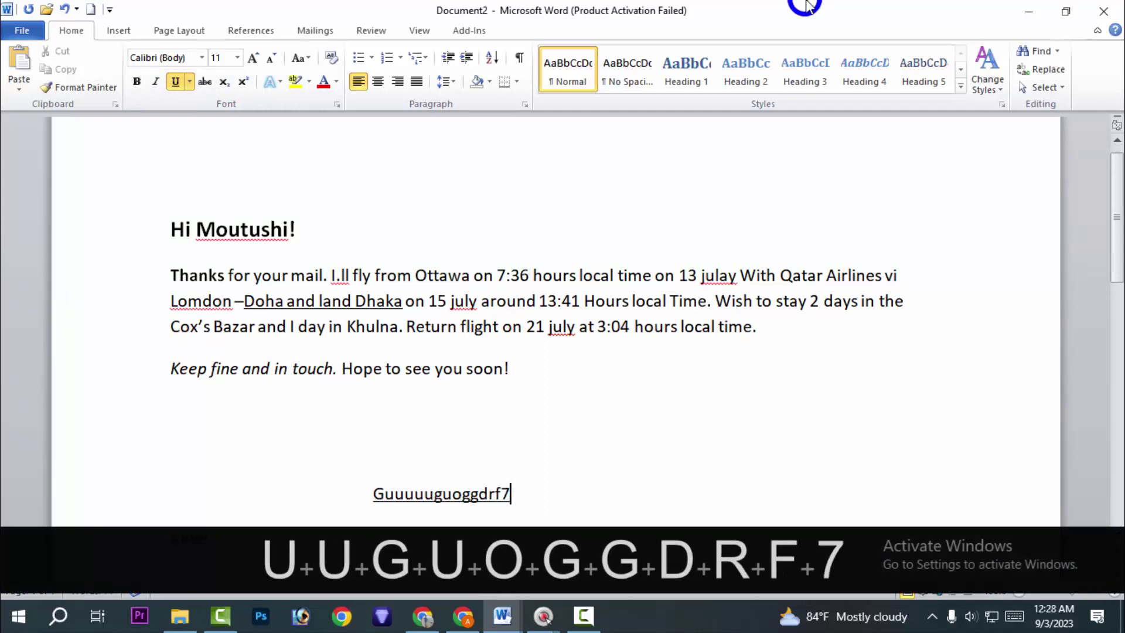
text(3653)
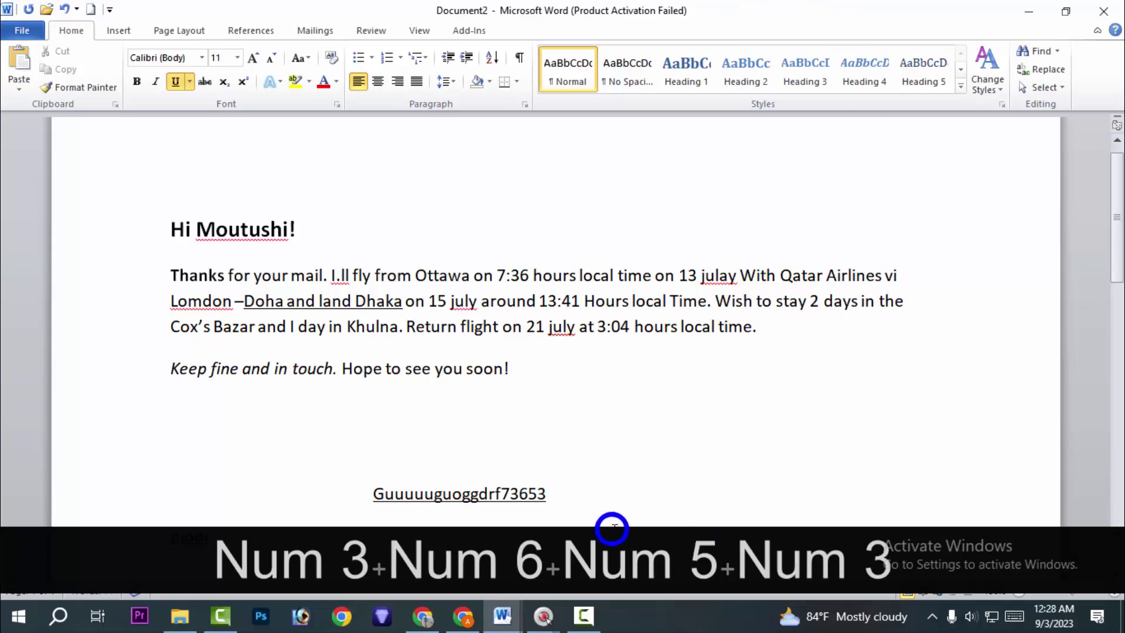
- Remove the underline from the sample text "Guuuuuguoggdrf73653"
drag(417, 500, 344, 492)
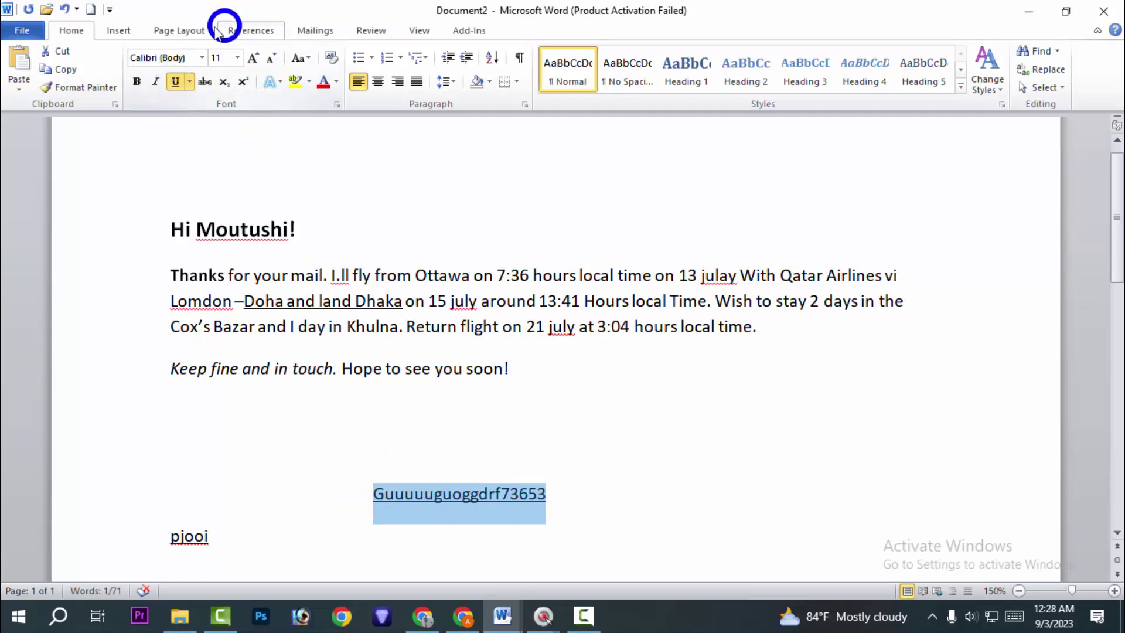
click(177, 82)
click(820, 432)
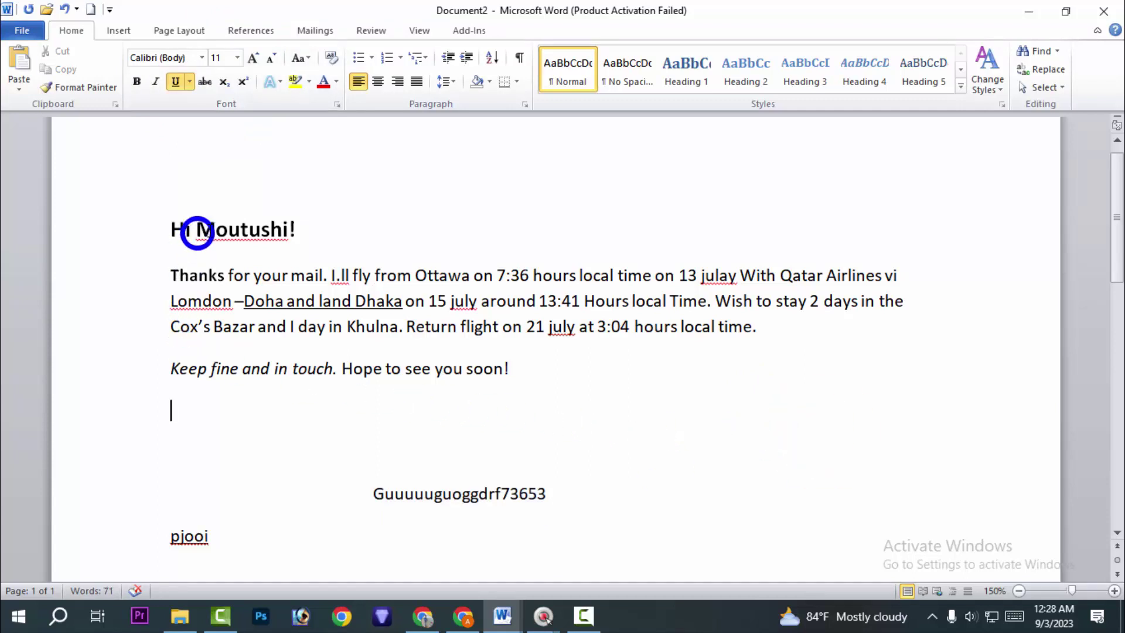
- Add blank lines after "Guuuuuguoggdrf73653" and delete the stray word "pjooi" below it
scroll(580, 446, down, 1)
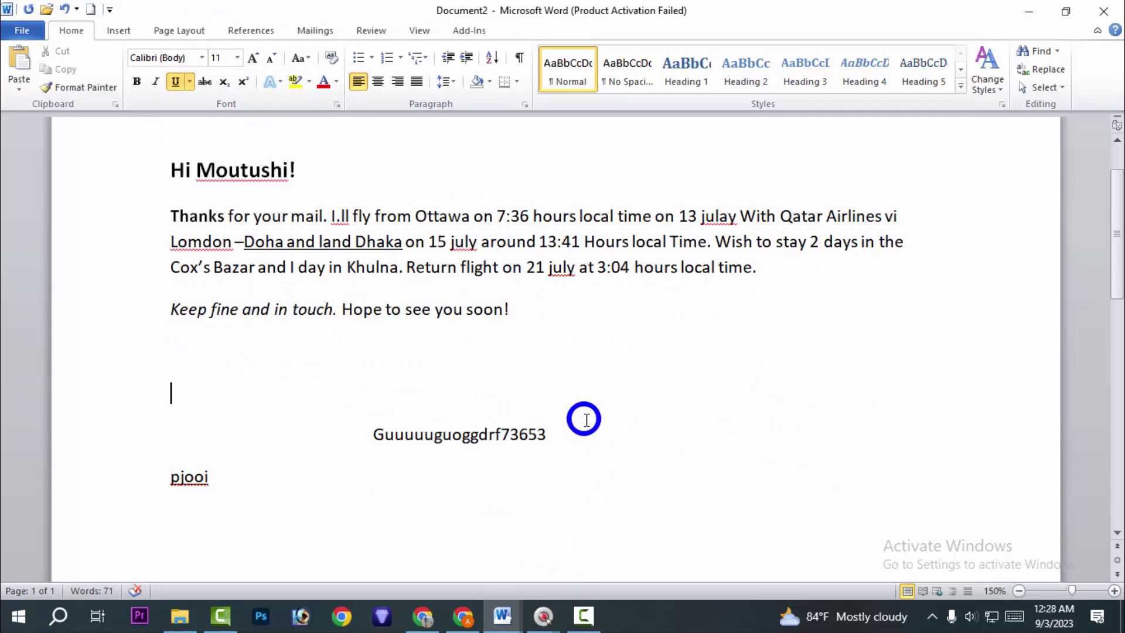
click(577, 442)
key(Return)
key(Return)
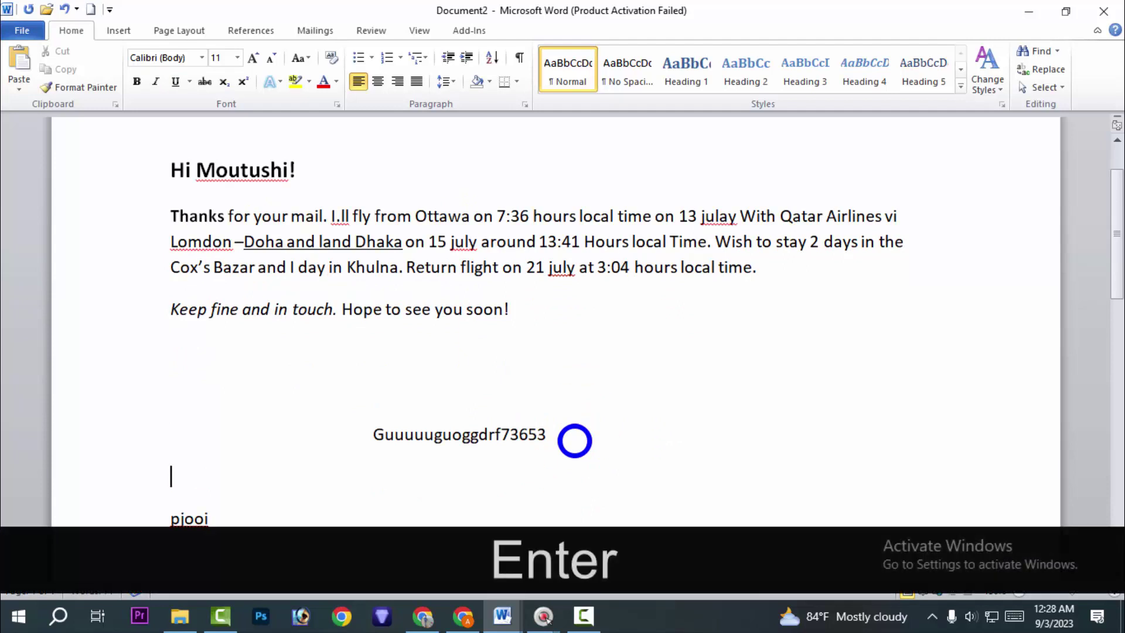
scroll(244, 319, down, 5)
click(148, 262)
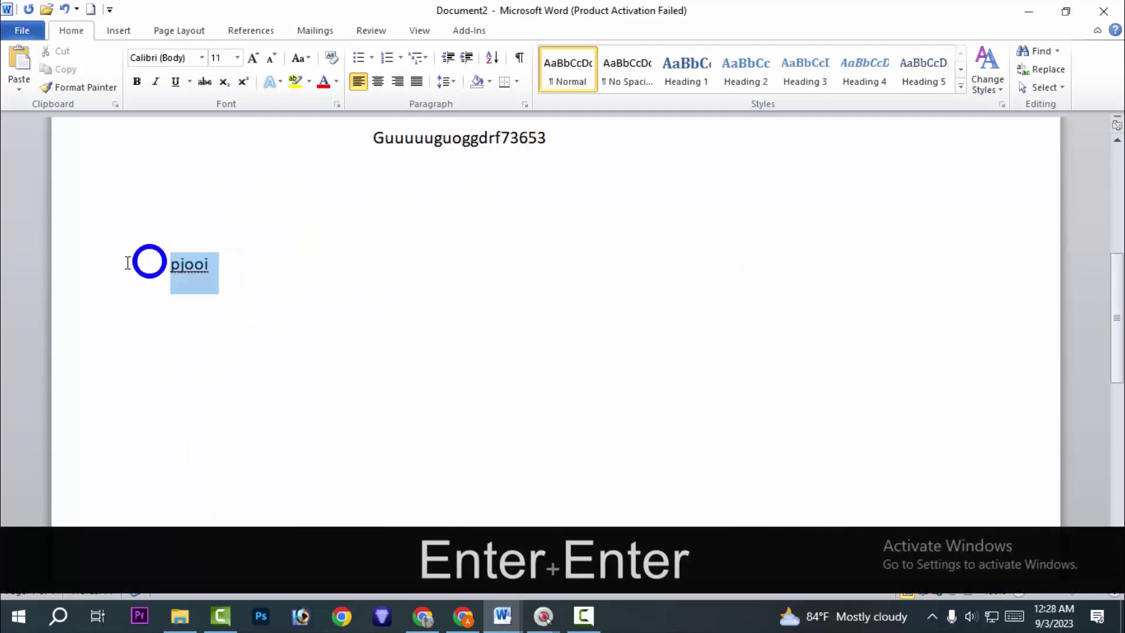
key(BackSpace)
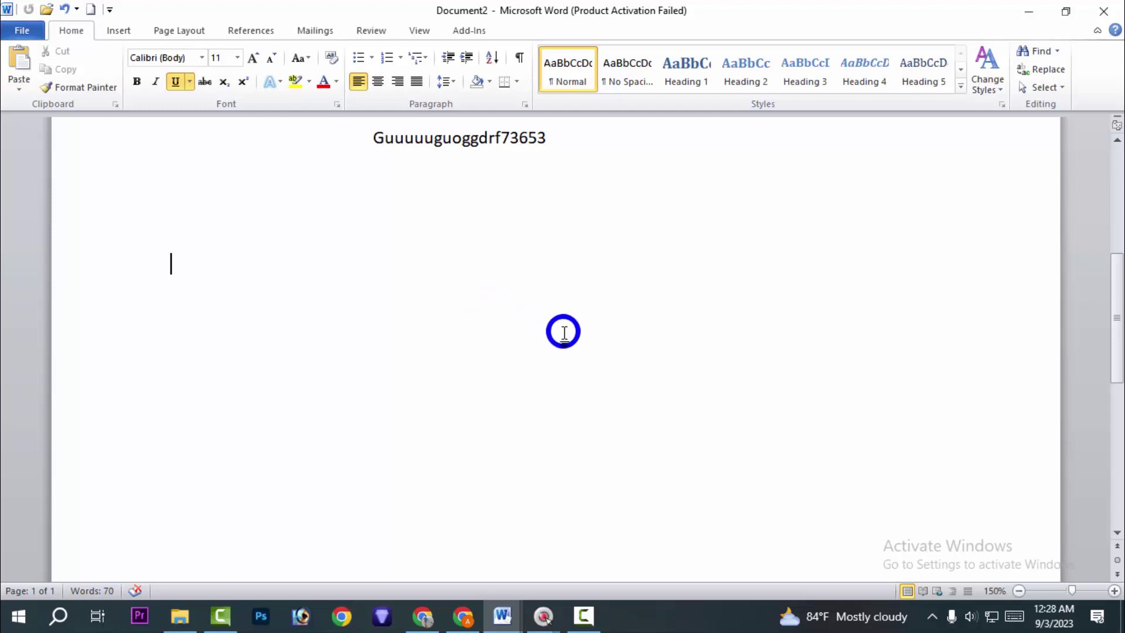
- Enter the struck-through word "jjojooh" centred in the blank area below the sample text and check its strikethrough setting
double_click(564, 332)
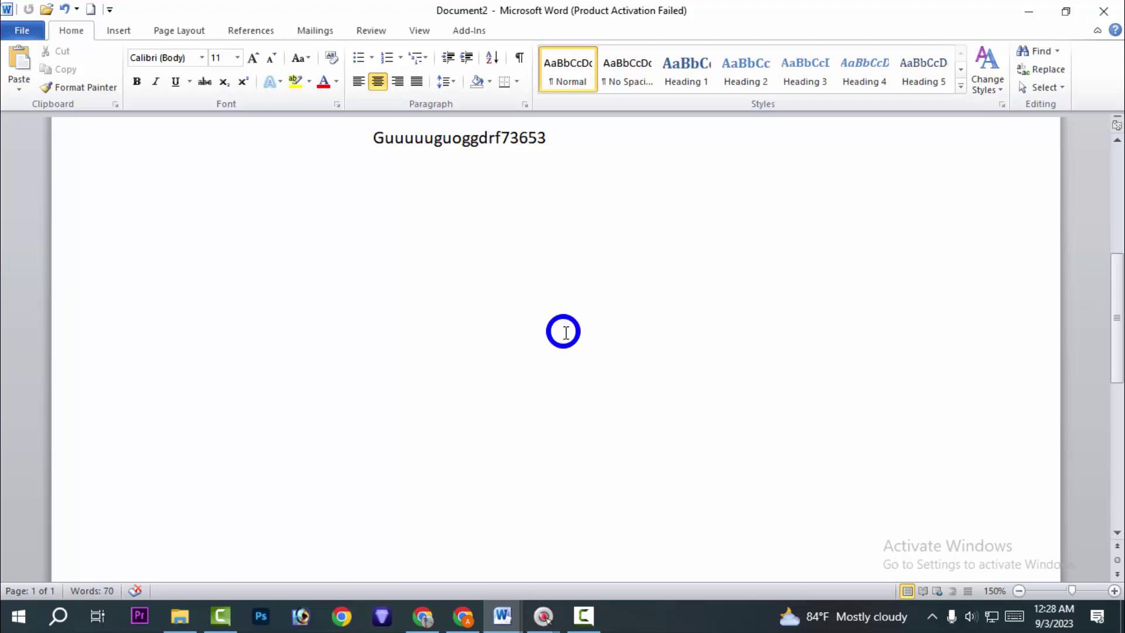
scroll(566, 332, down, 5)
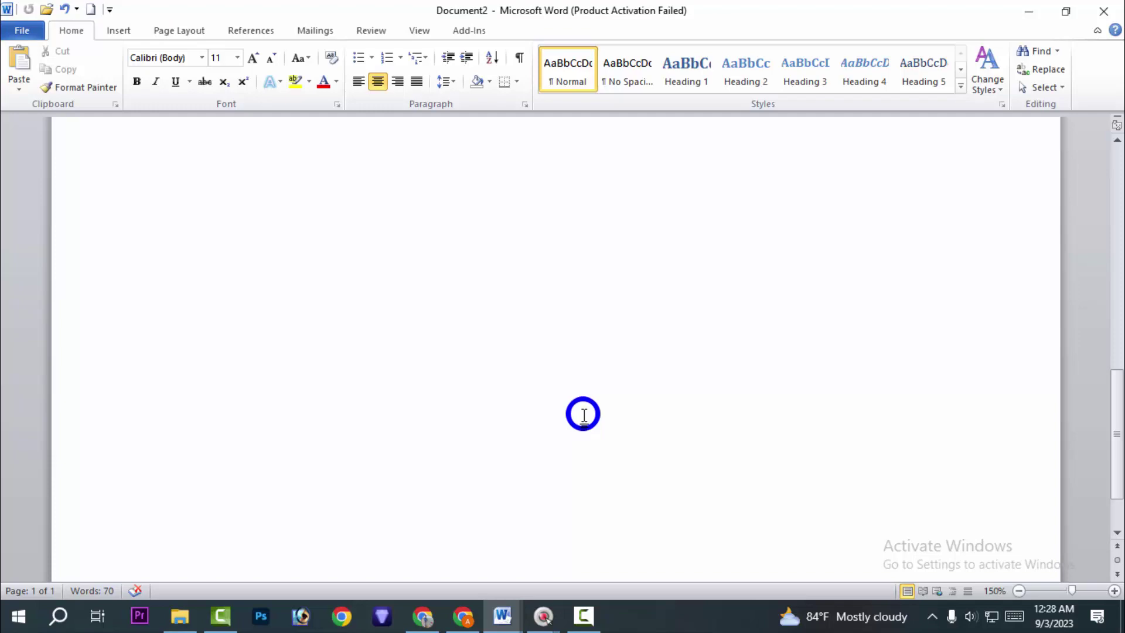
scroll(584, 415, up, 8)
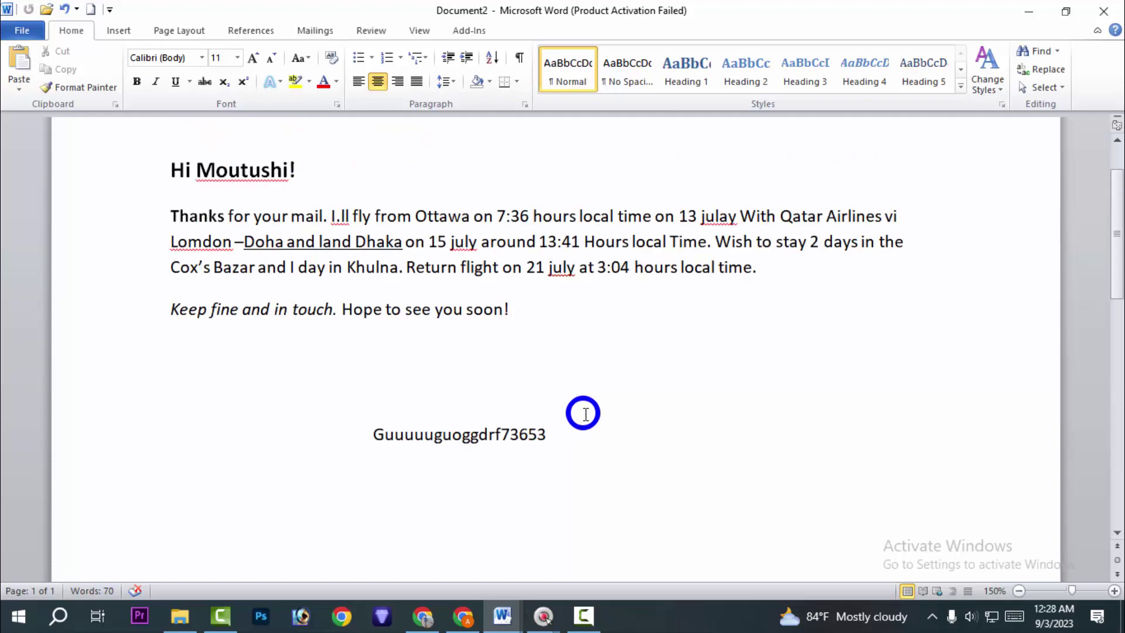
scroll(585, 414, up, 3)
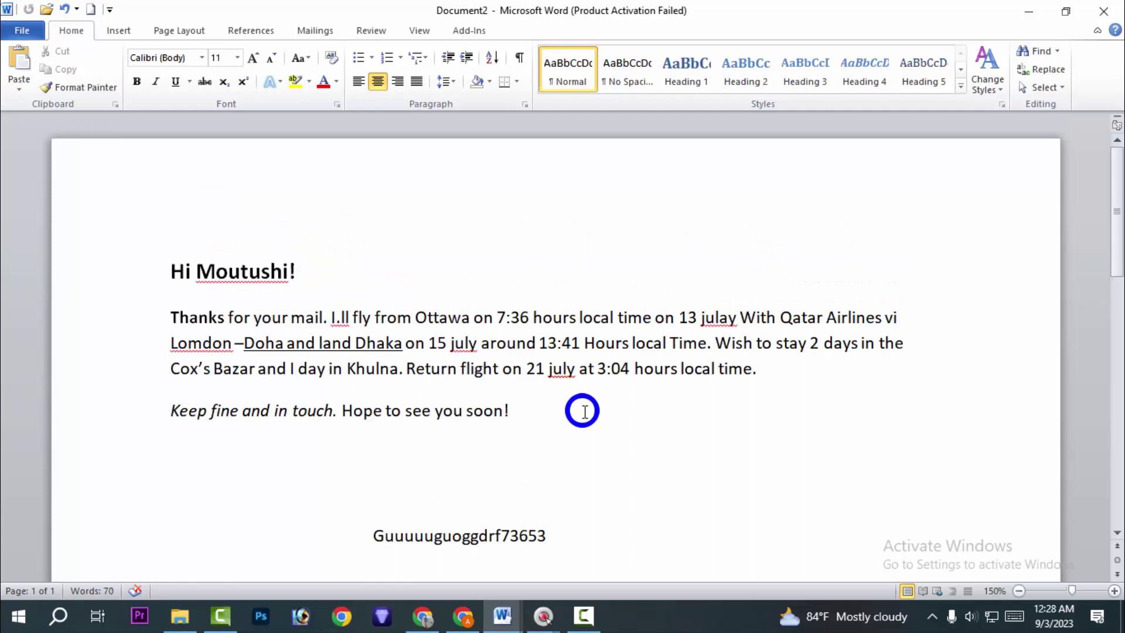
click(204, 83)
scroll(510, 319, down, 3)
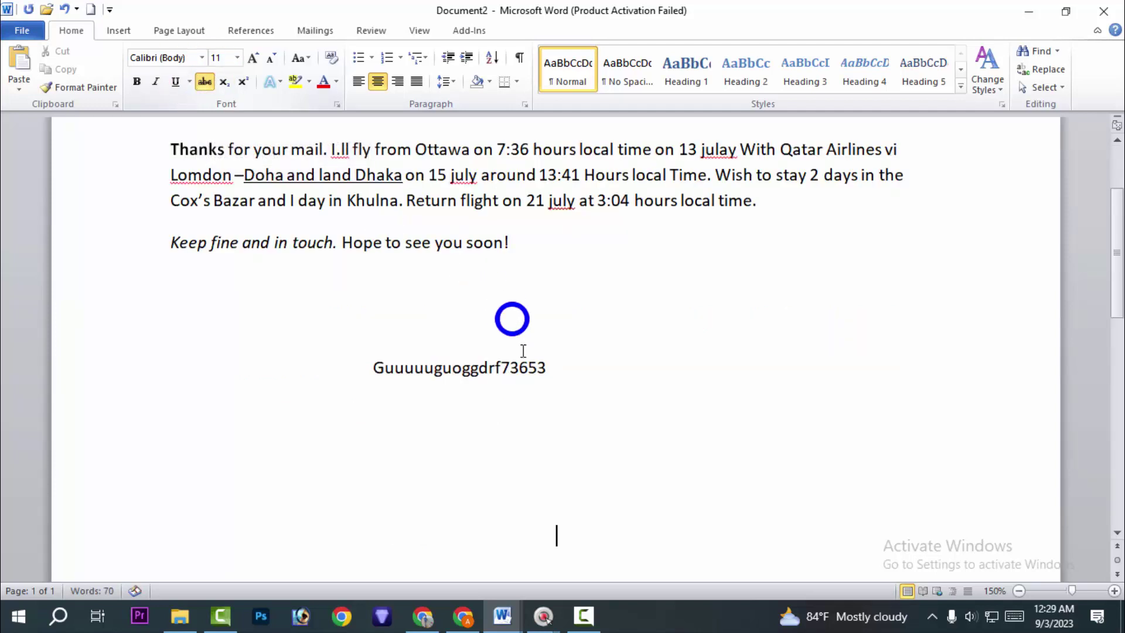
text(jjojooh)
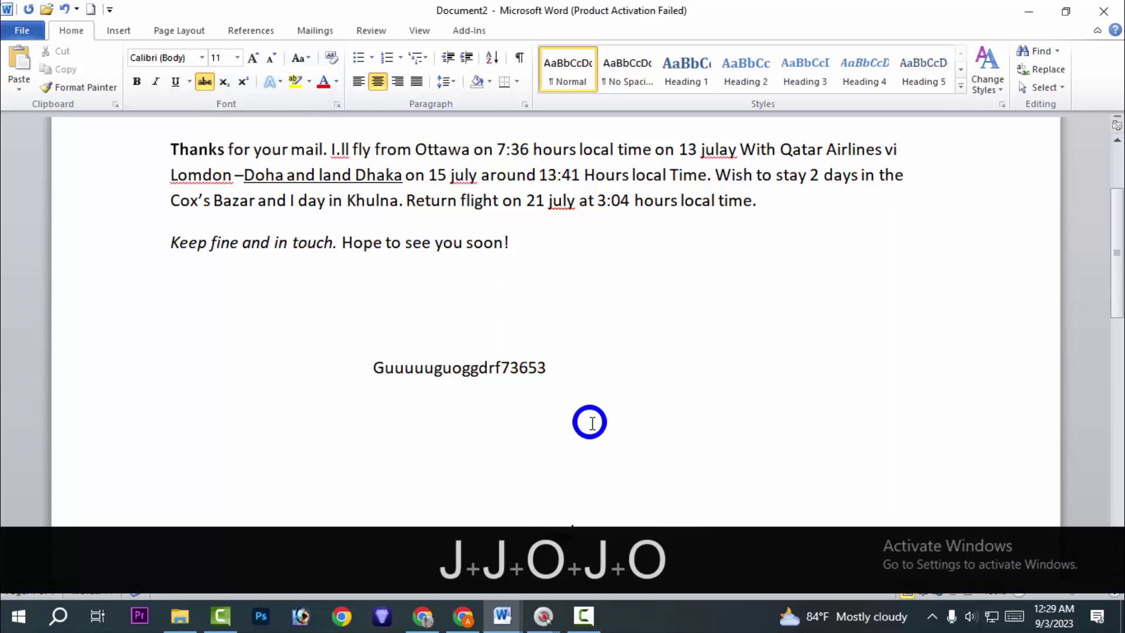
scroll(533, 428, down, 3)
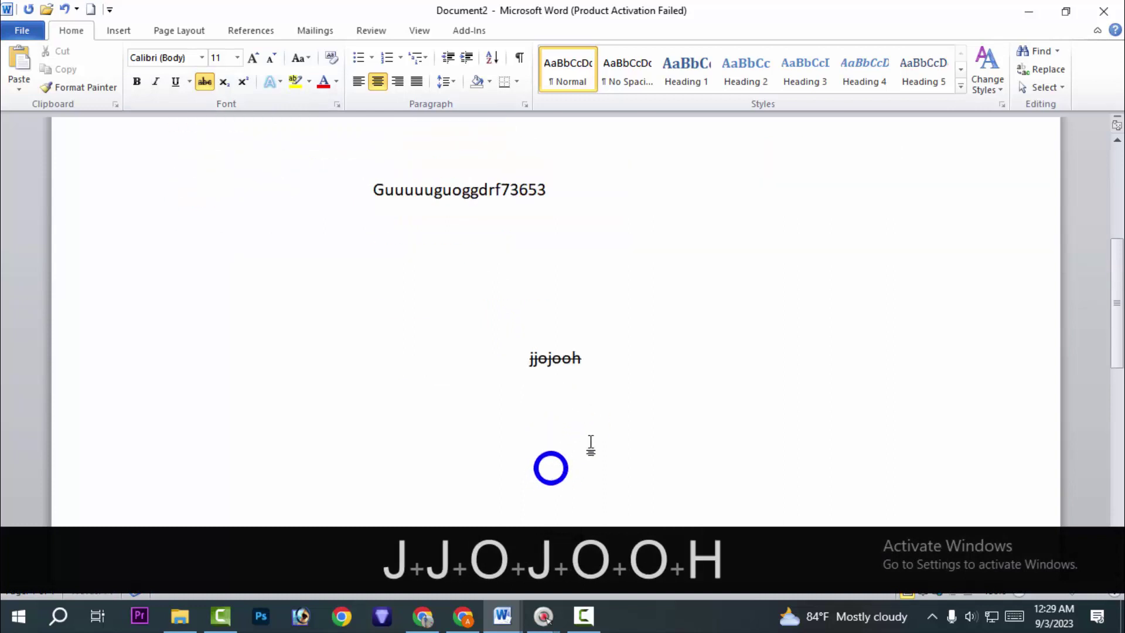
drag(524, 360, 648, 367)
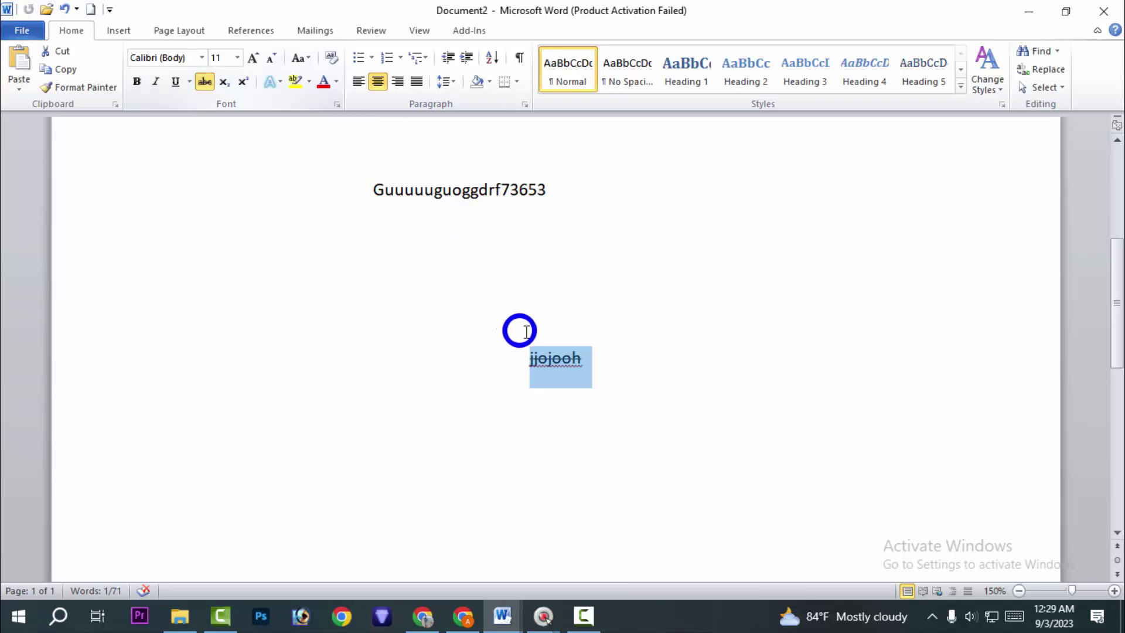
click(569, 287)
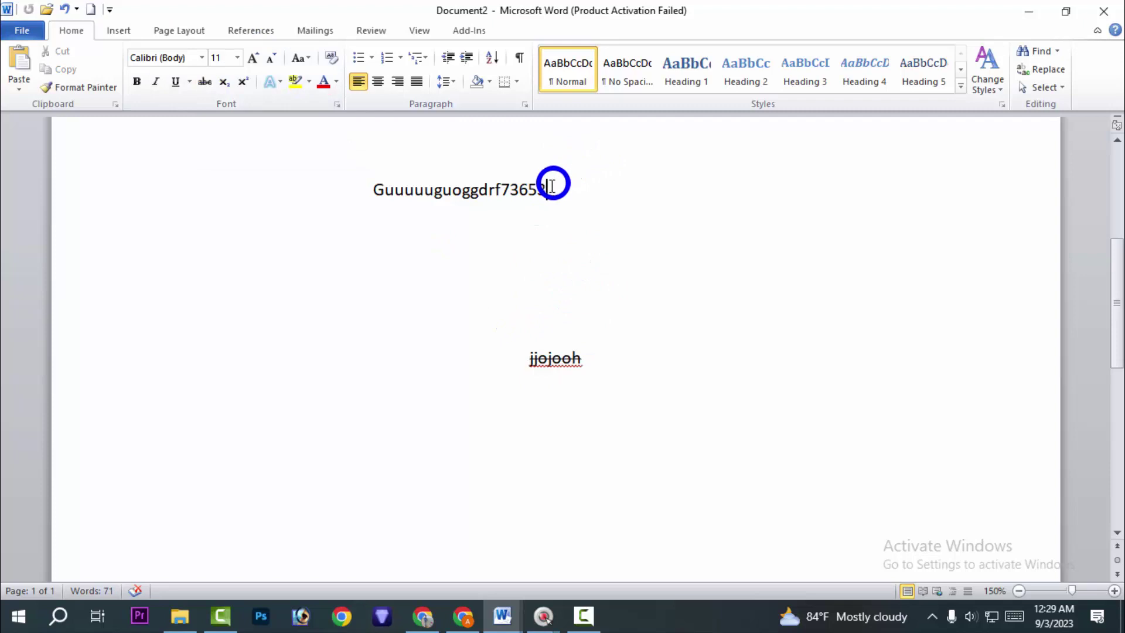
- Apply strikethrough to the sample text "Guuuuuguoggdrf73653"
drag(553, 184, 356, 179)
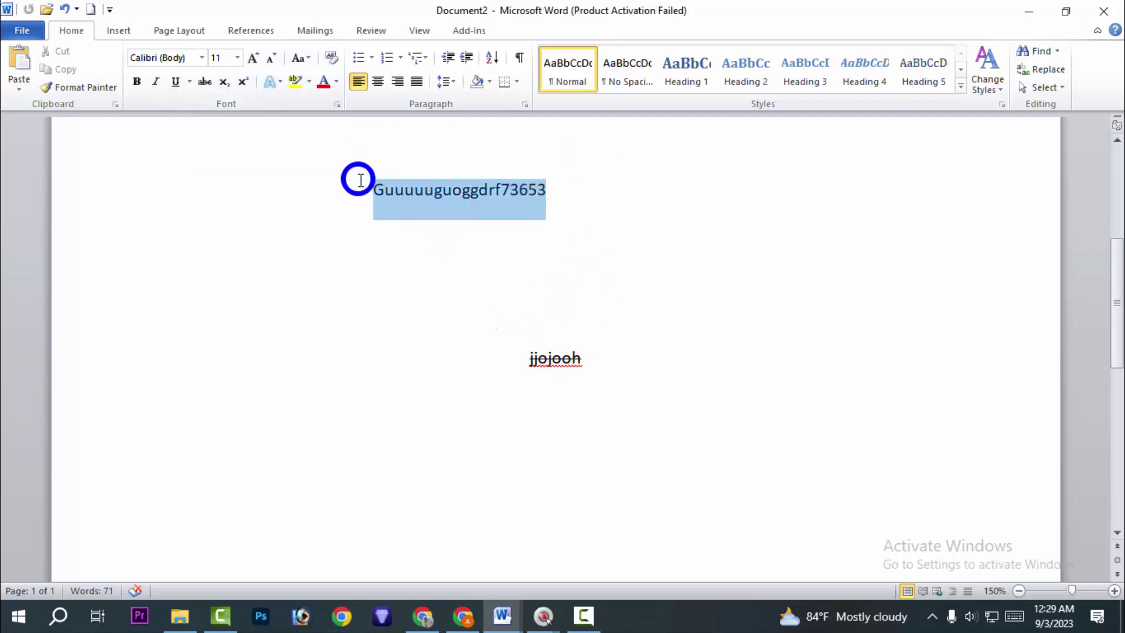
click(205, 82)
click(667, 195)
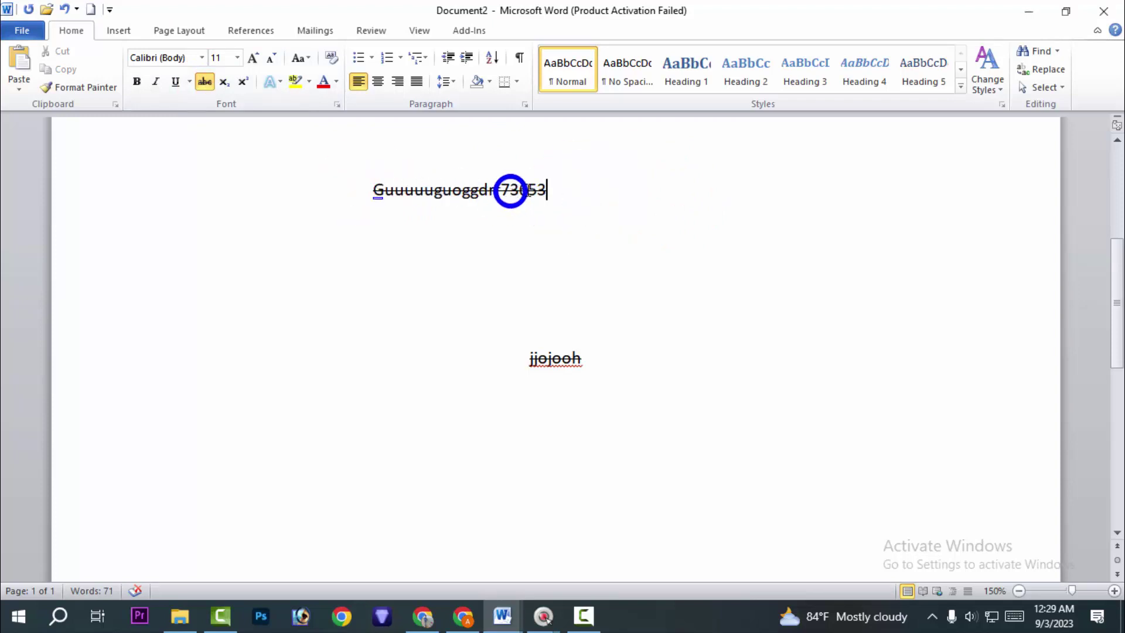
- Remove the strikethrough from the sample text "Guuuuuguoggdrf73653"
click(547, 187)
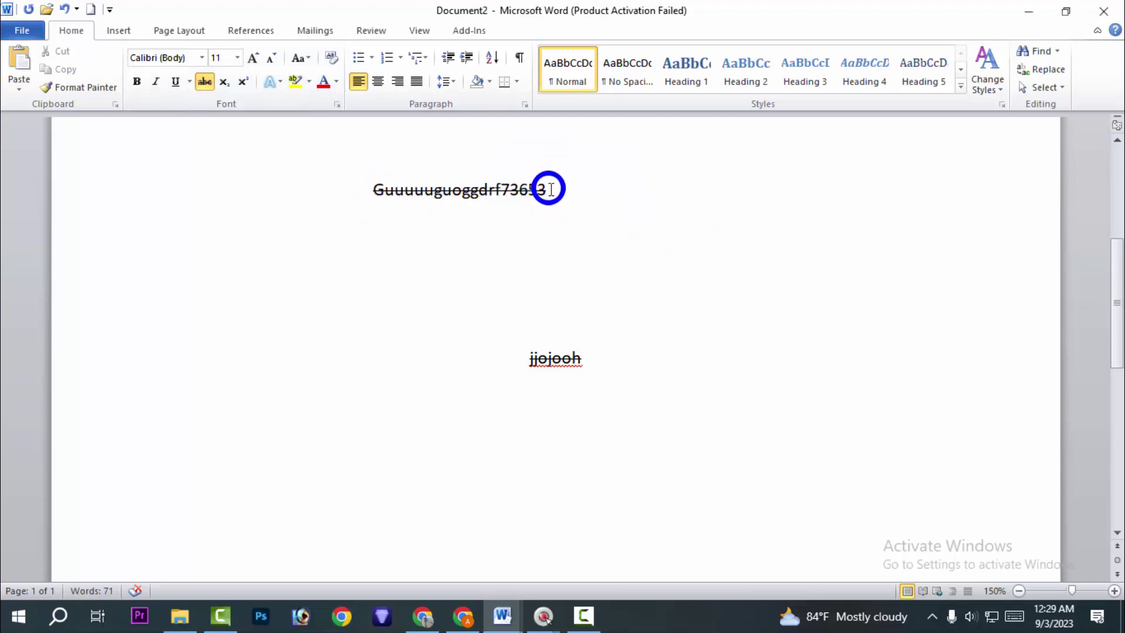
drag(548, 189, 375, 181)
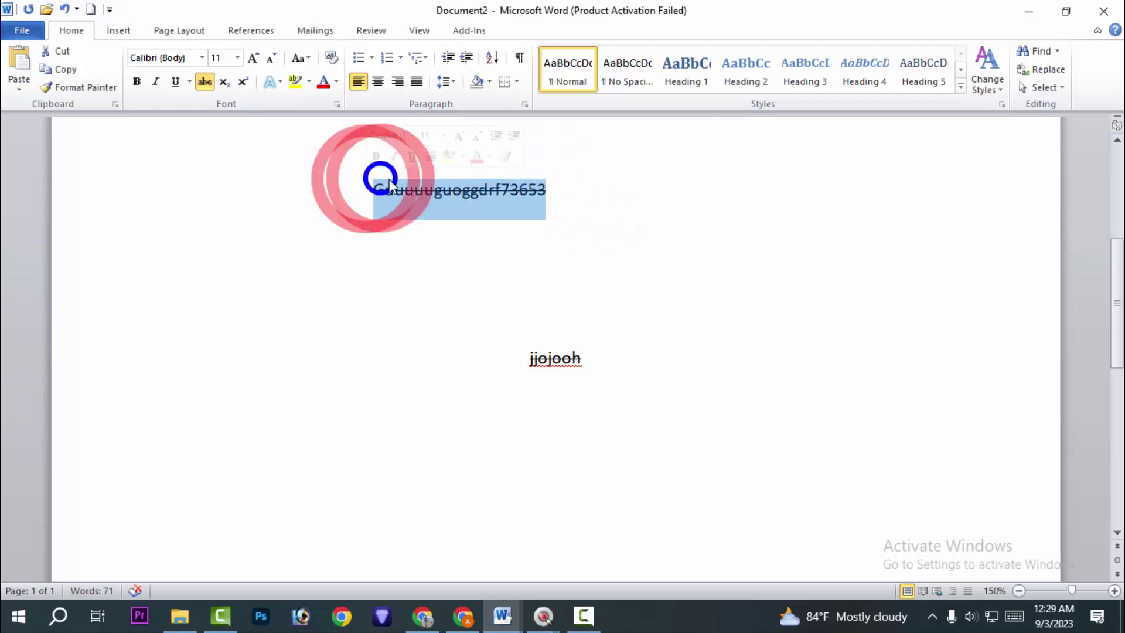
click(205, 81)
click(640, 182)
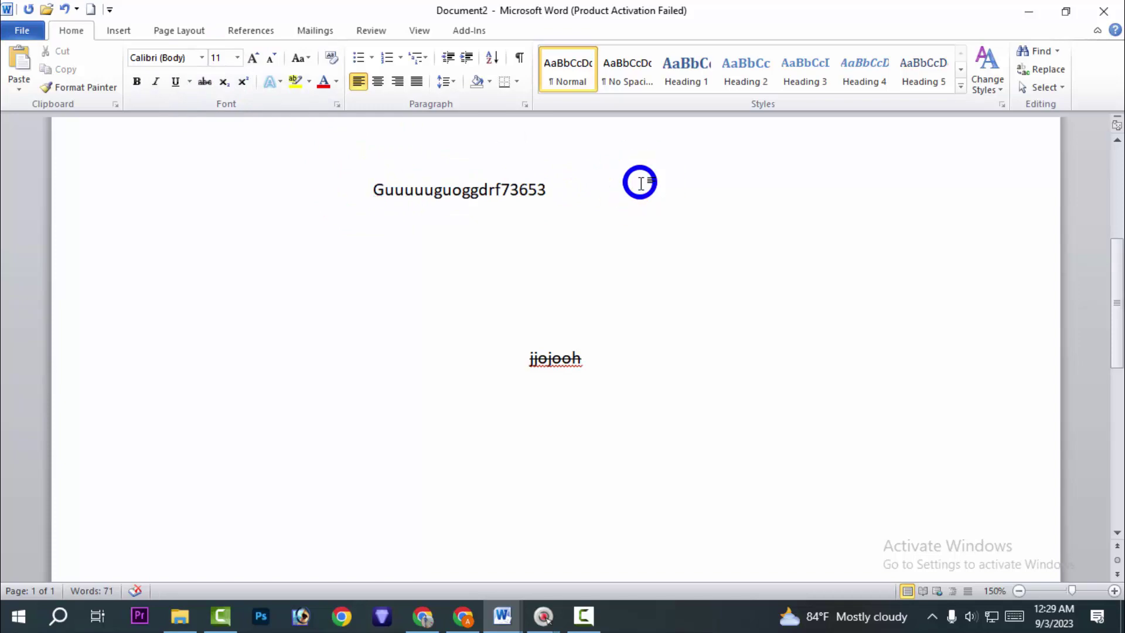
scroll(640, 182, up, 5)
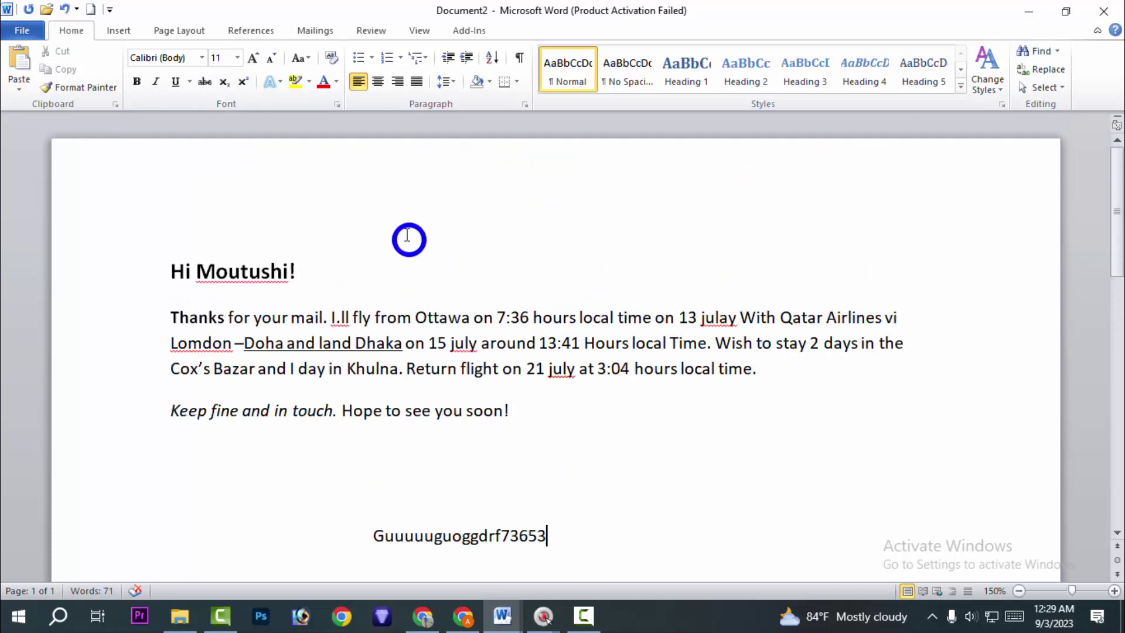
- Try the subscript and superscript settings at the end of the sample text "Guuuuuguoggdrf73653"
click(223, 83)
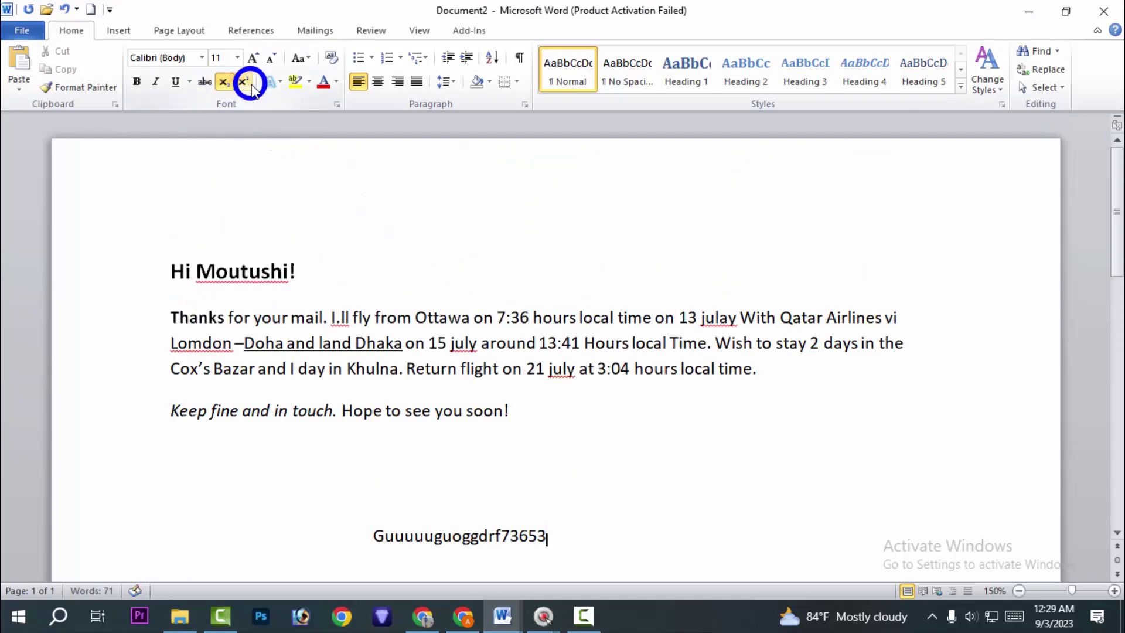
click(242, 82)
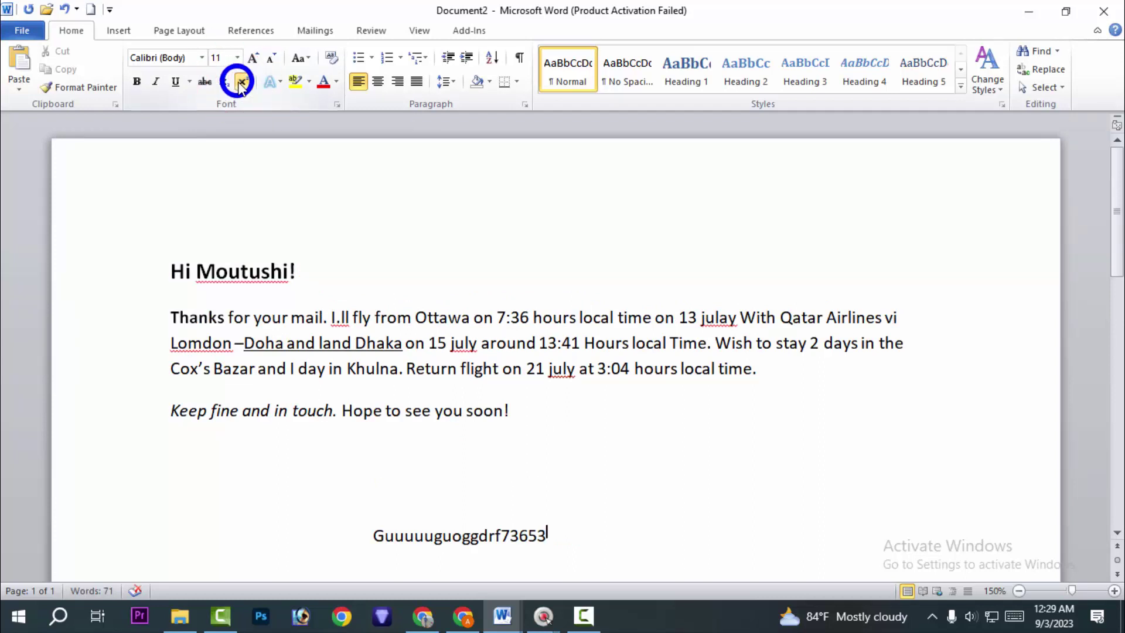
right_click(171, 343)
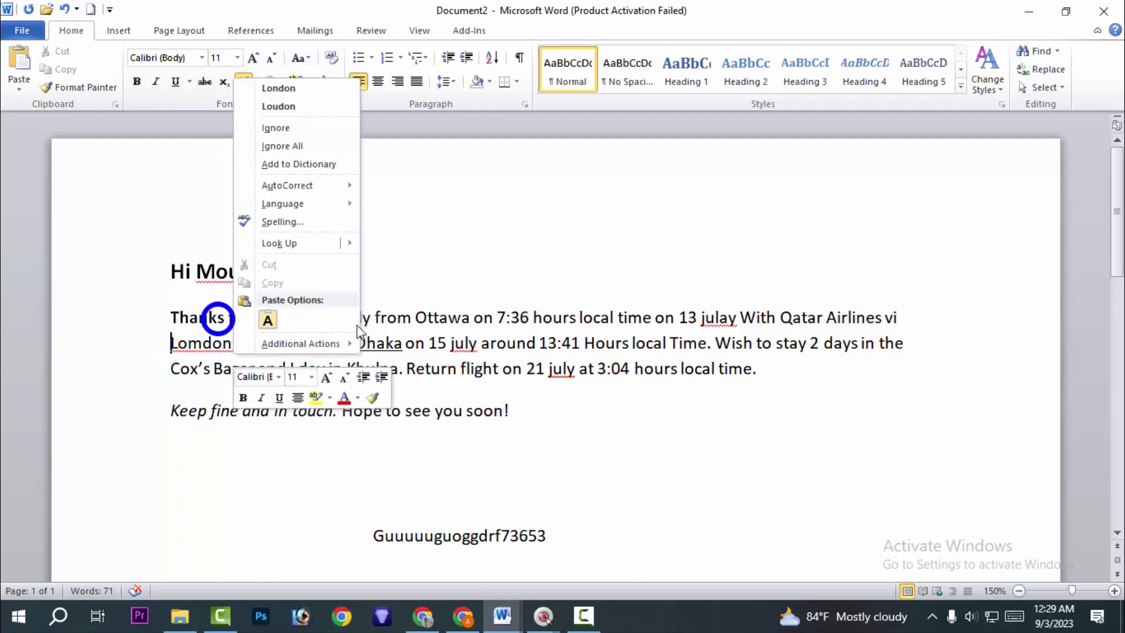
click(620, 263)
scroll(639, 328, down, 3)
click(701, 331)
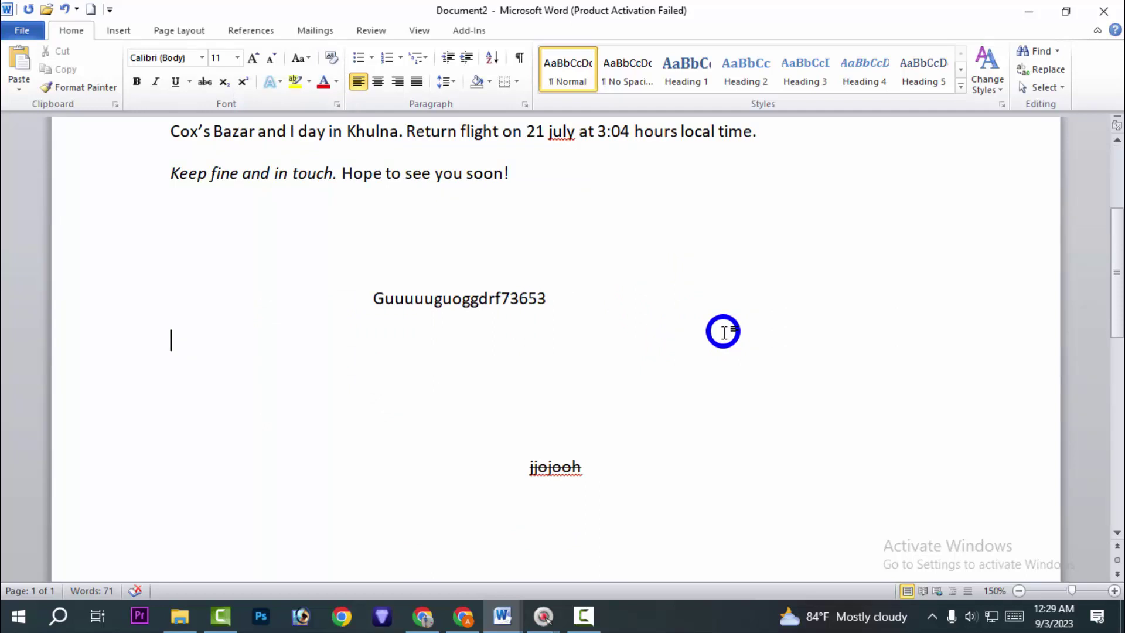
text(t)
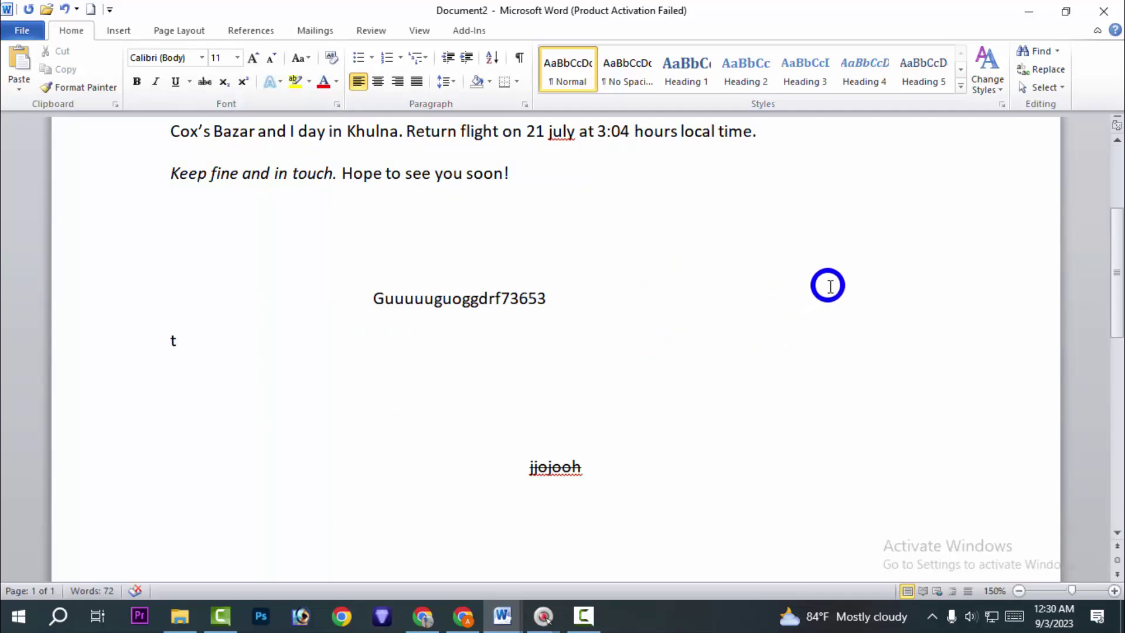
key(BackSpace)
text(goihigb)
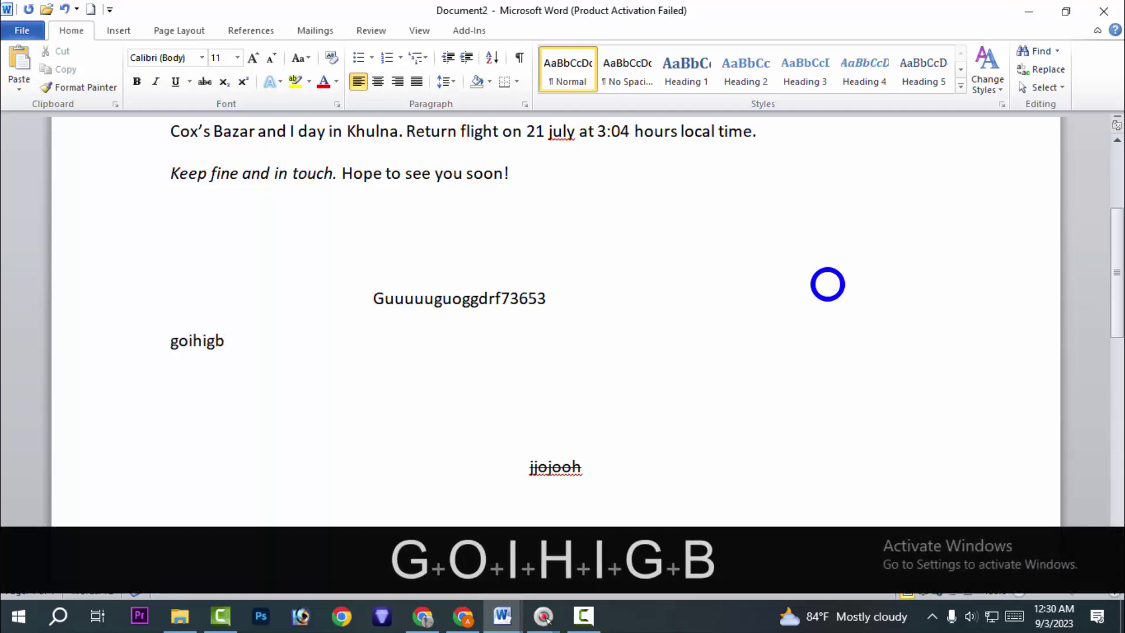
key(BackSpace)
key(BackSpace)
key(BackSpace)
key(BackSpace)
key(BackSpace)
key(BackSpace)
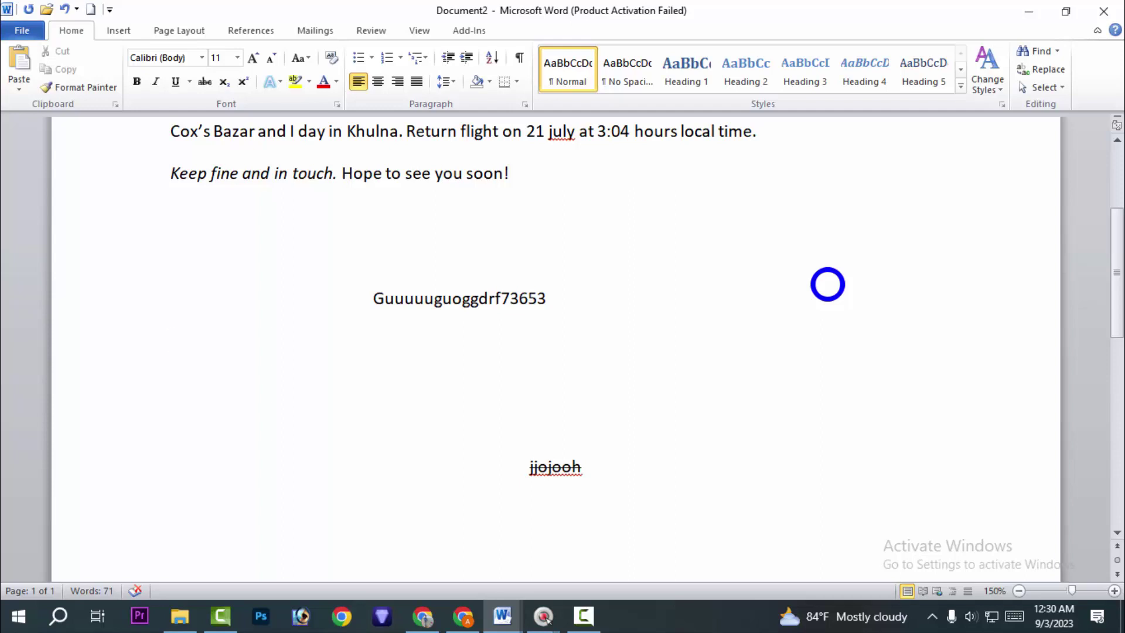
text(H)
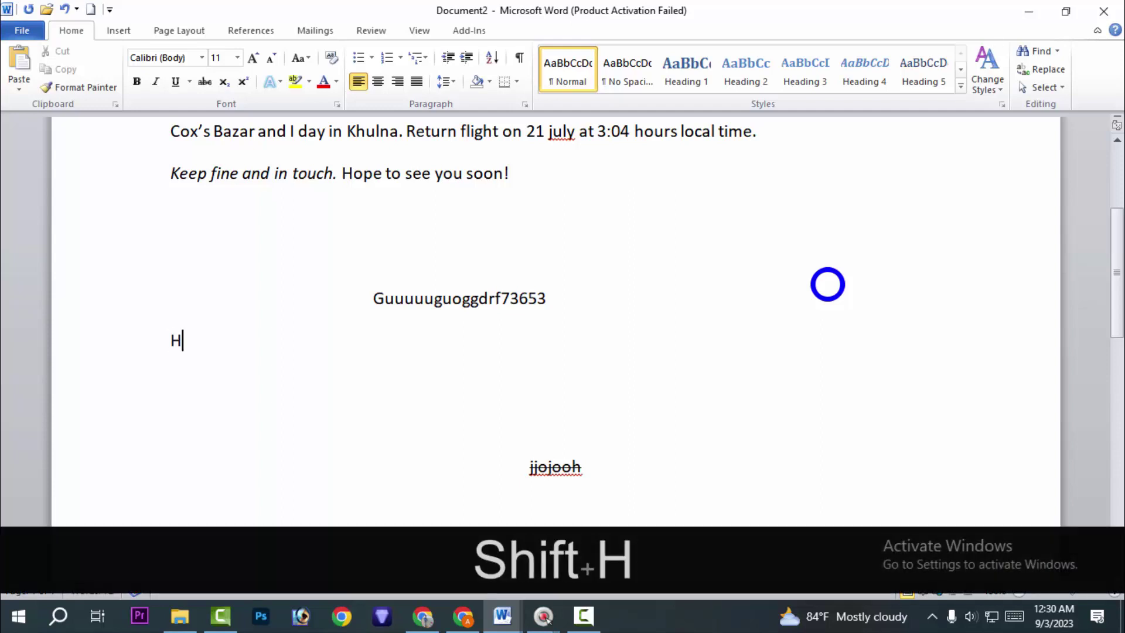
key(BackSpace)
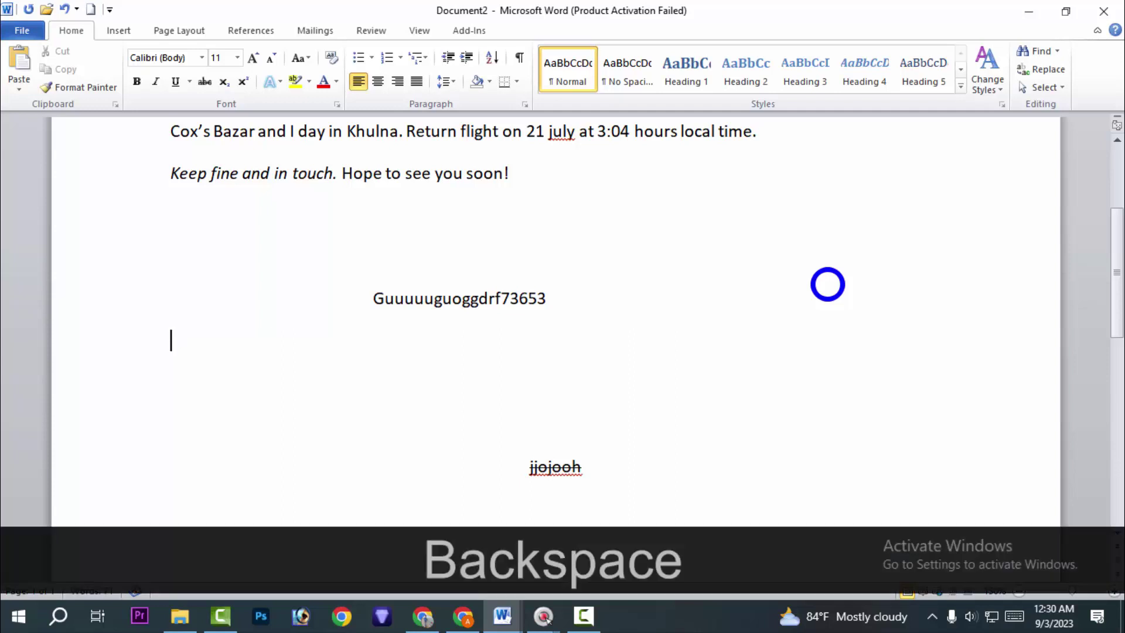
text(T)
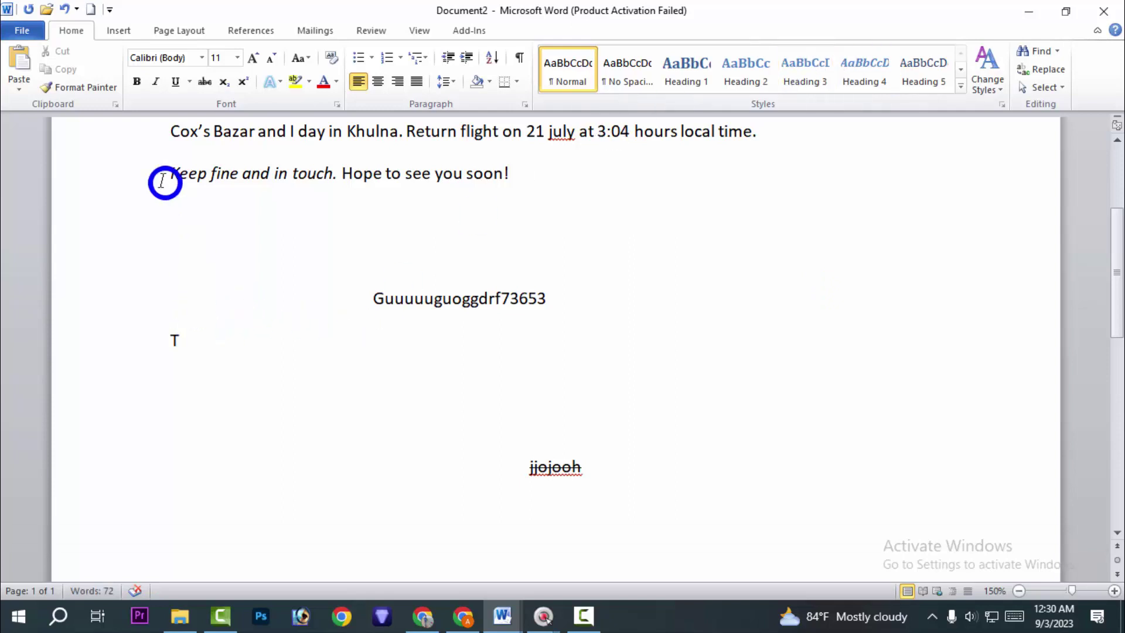
click(224, 81)
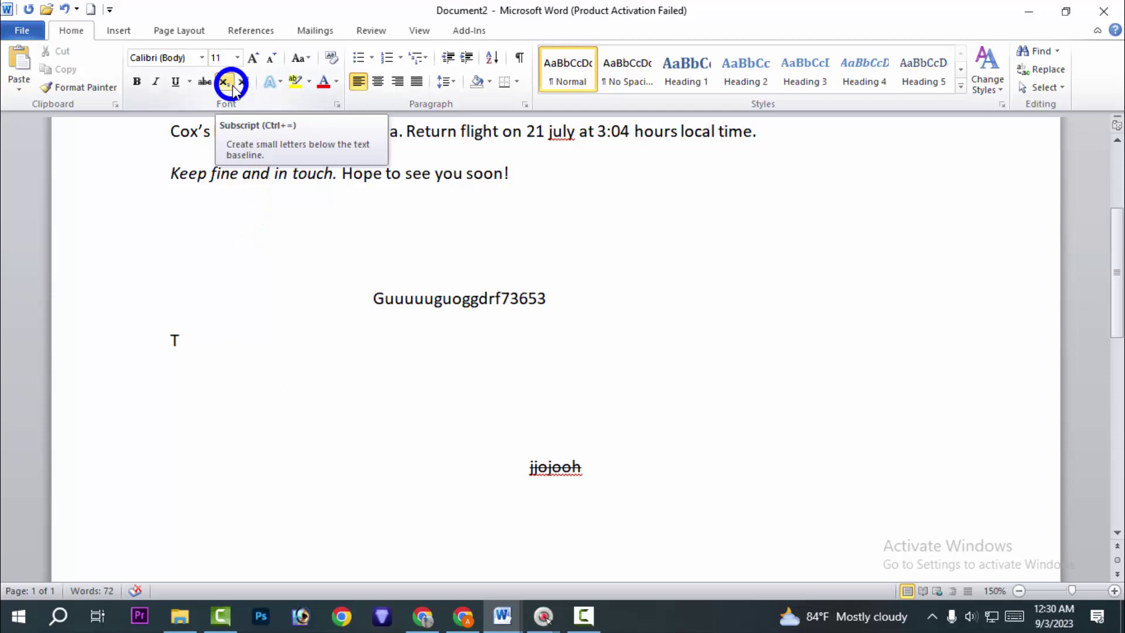
key(BackSpace)
- Replace the sample text "Guuuuuguoggdrf73653" with a single capital "A" and remove the blank line directly below it
key(BackSpace)
key(BackSpace)
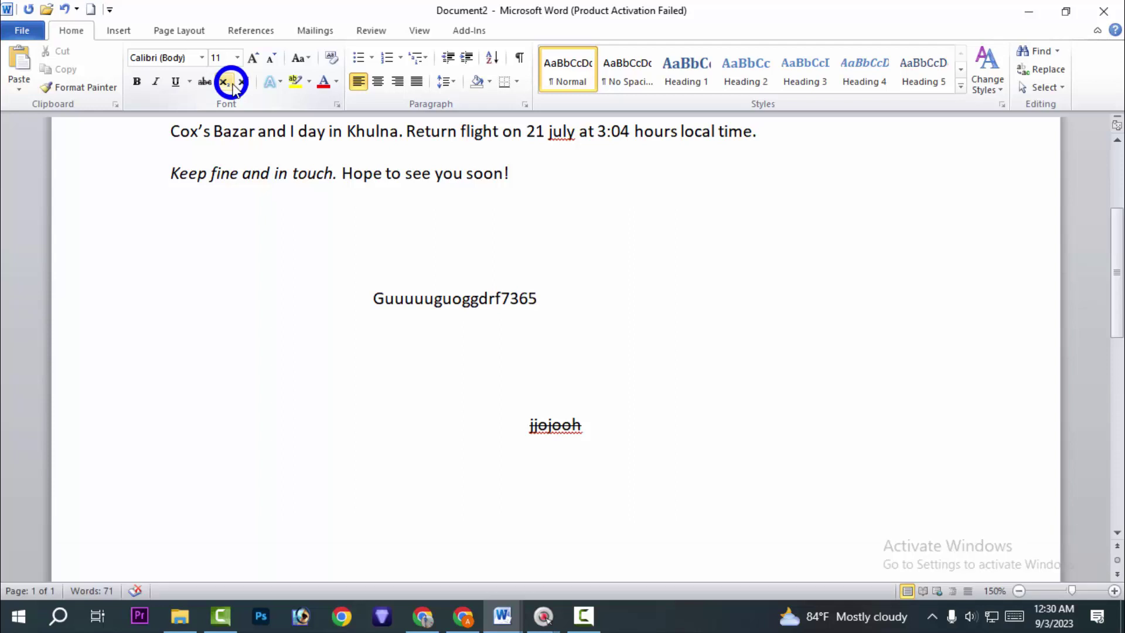
key(ctrl)
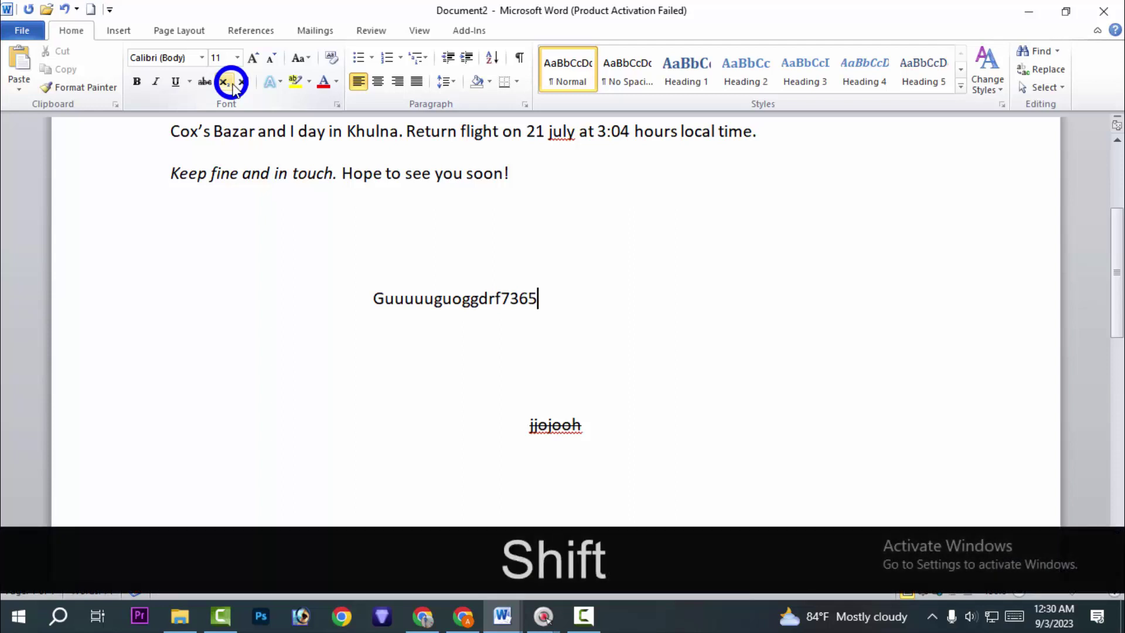
text(A)
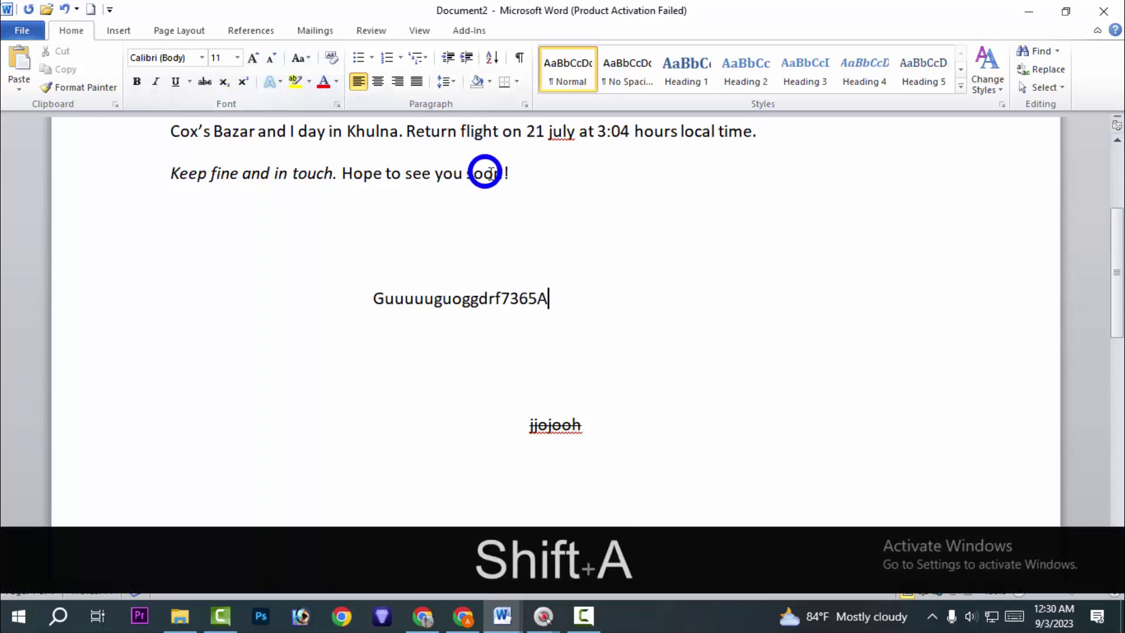
drag(555, 300, 344, 297)
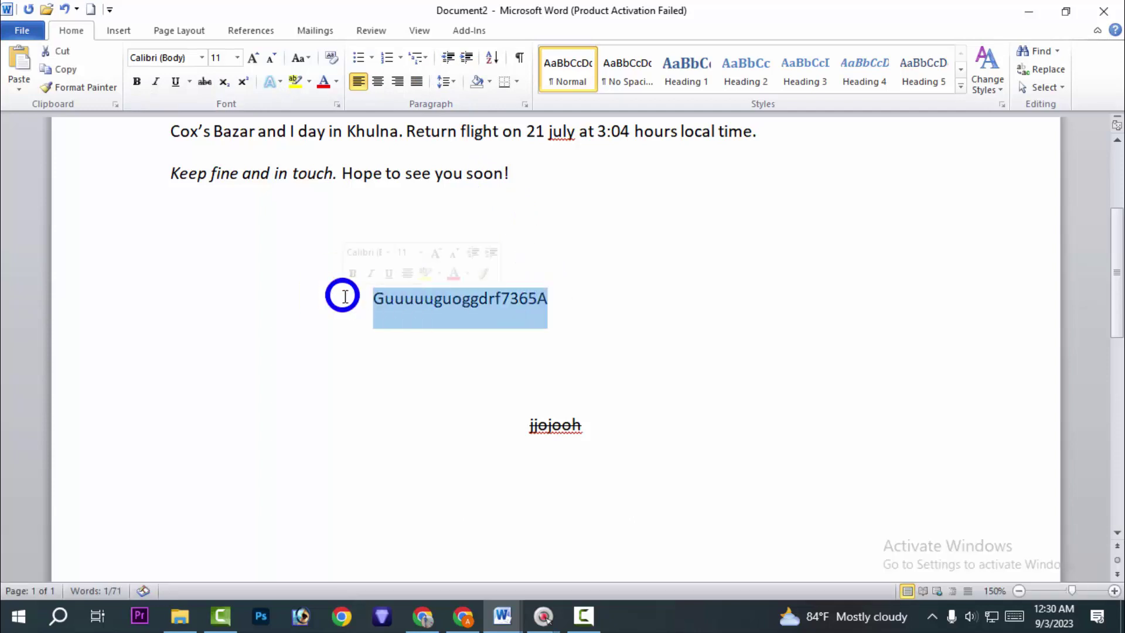
key(BackSpace)
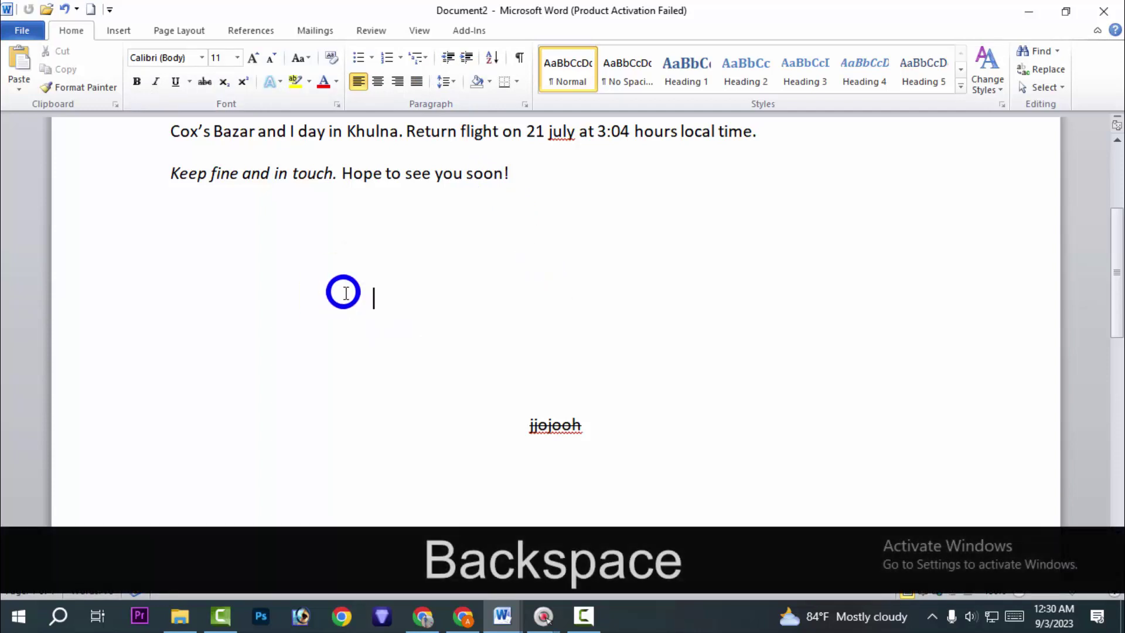
key(shift)
text(A)
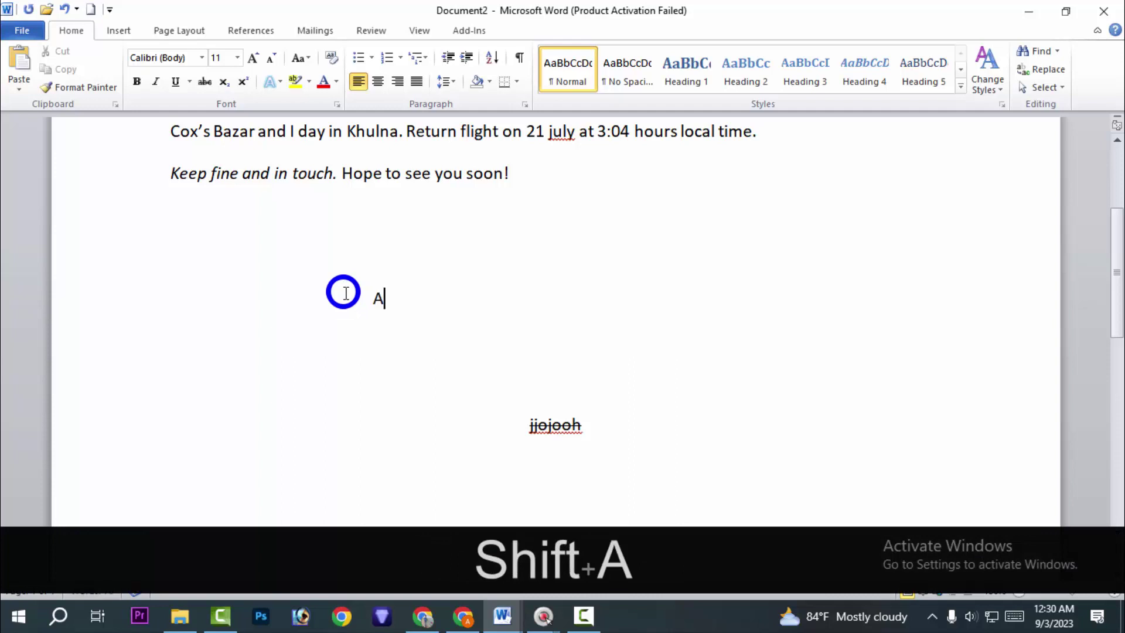
- Try subscript formatting on the letter "A" and undo it
drag(407, 304, 281, 289)
click(407, 319)
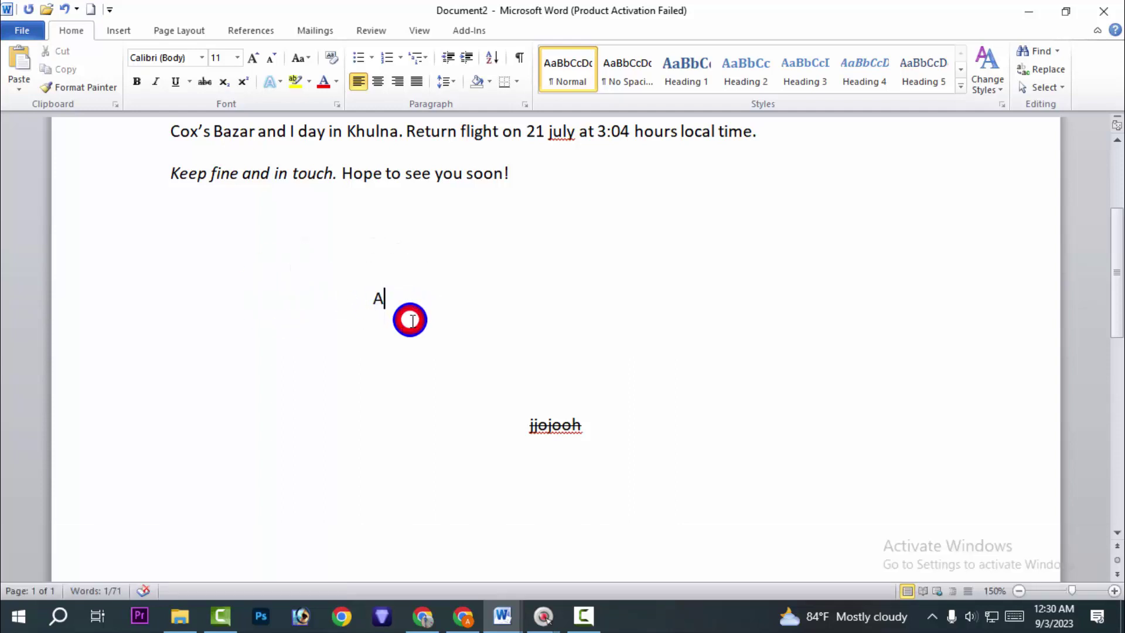
drag(400, 314, 301, 296)
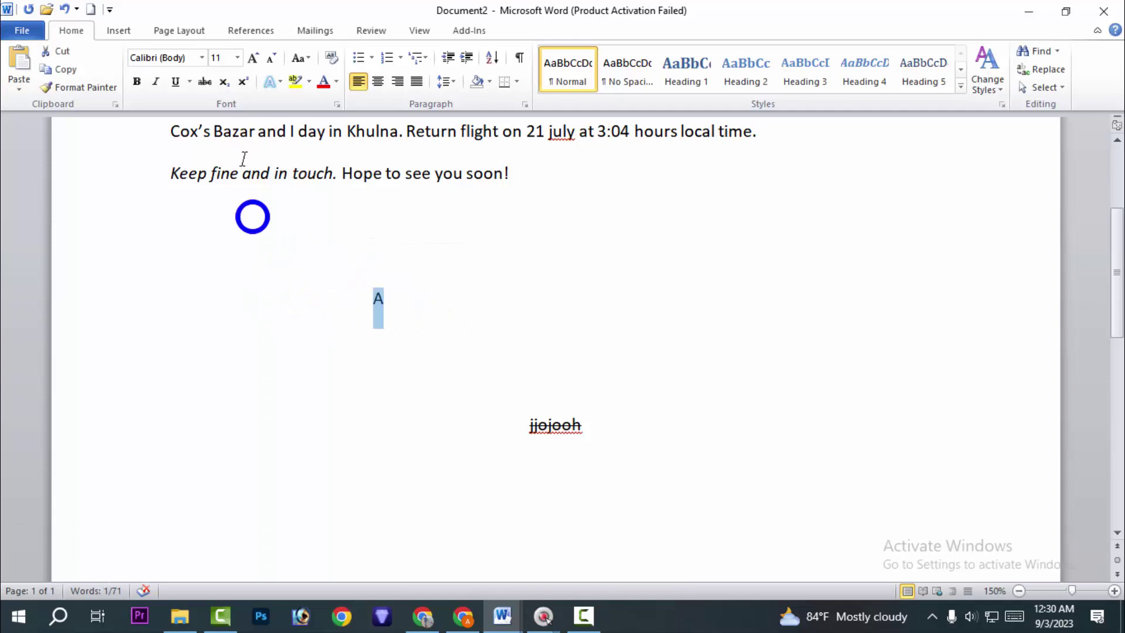
click(224, 82)
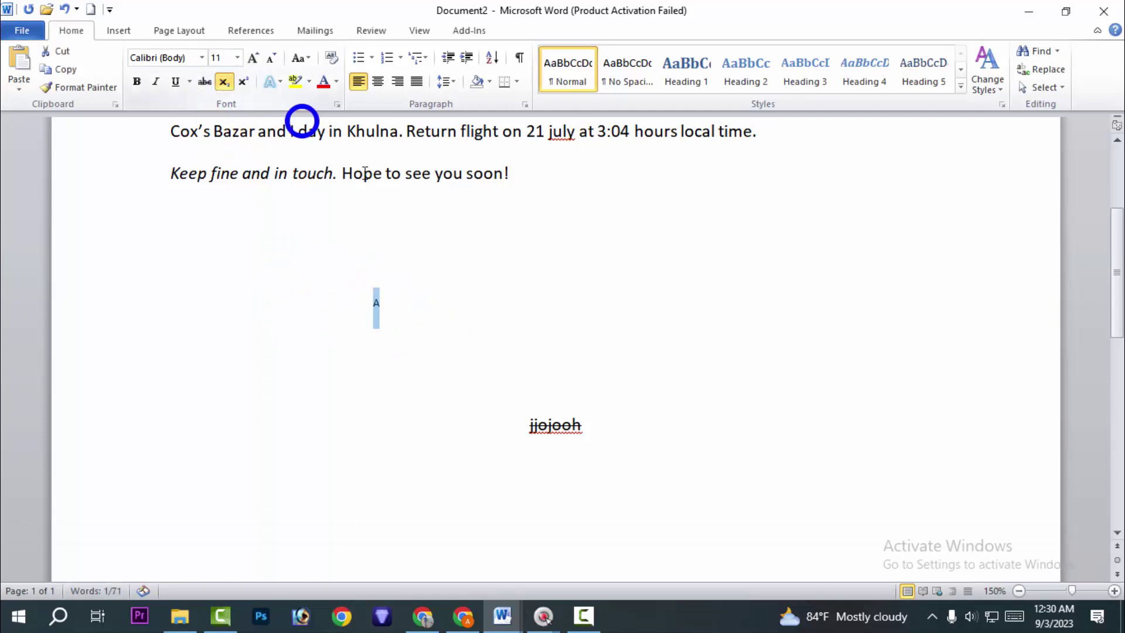
click(385, 308)
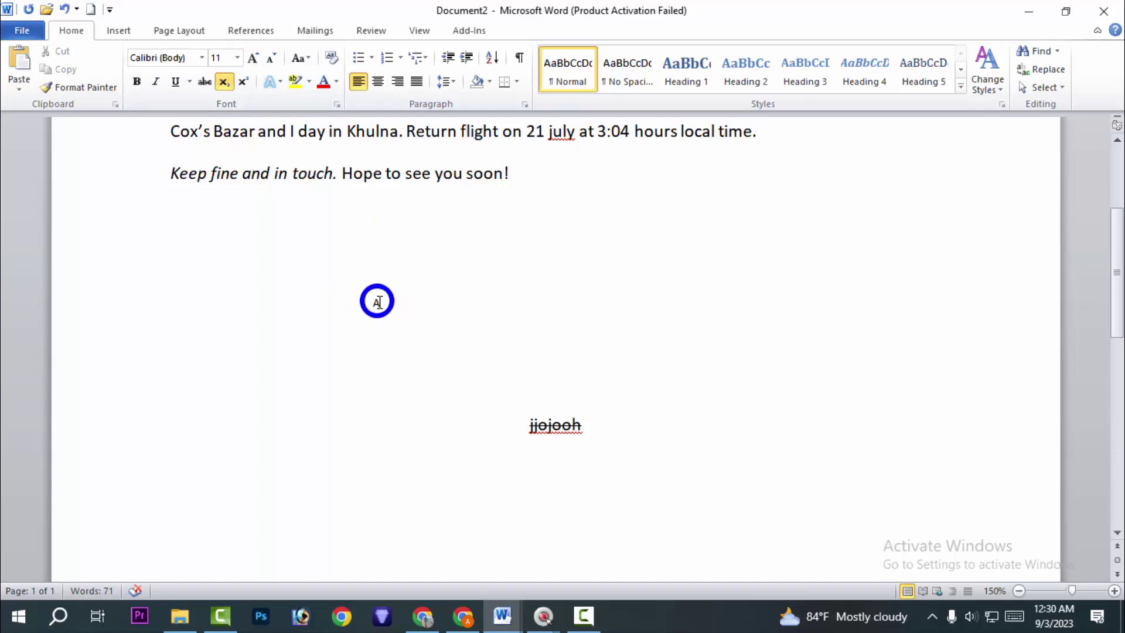
key(ctrl+z)
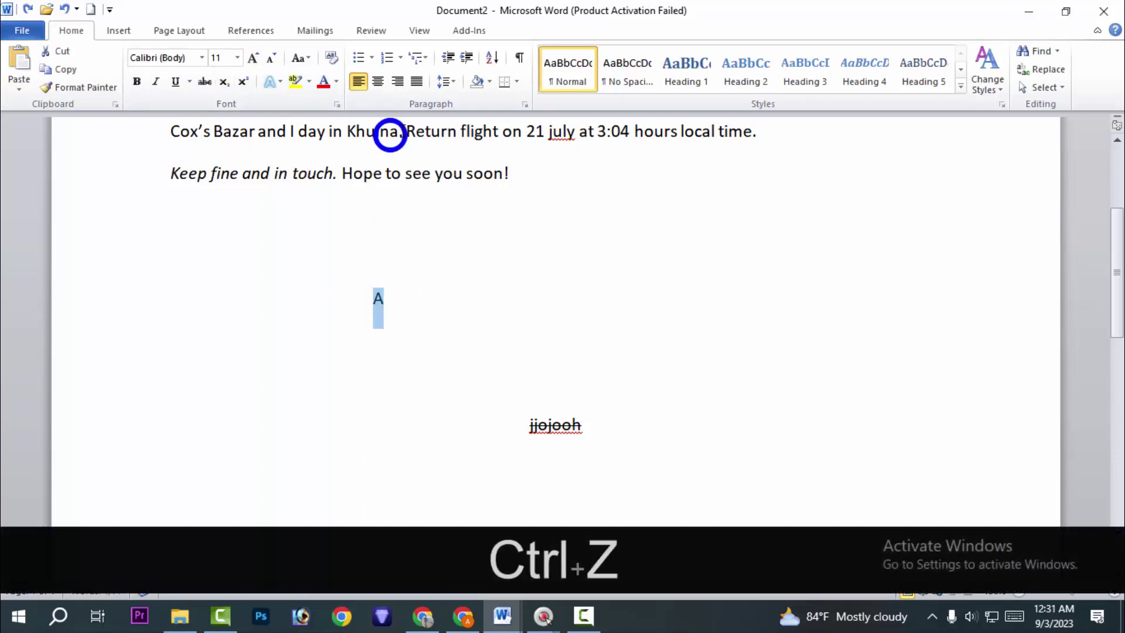
- Retype the capital "A" in normal text and add "nd" directly after it in subscript
text(A)
double_click(378, 299)
click(402, 297)
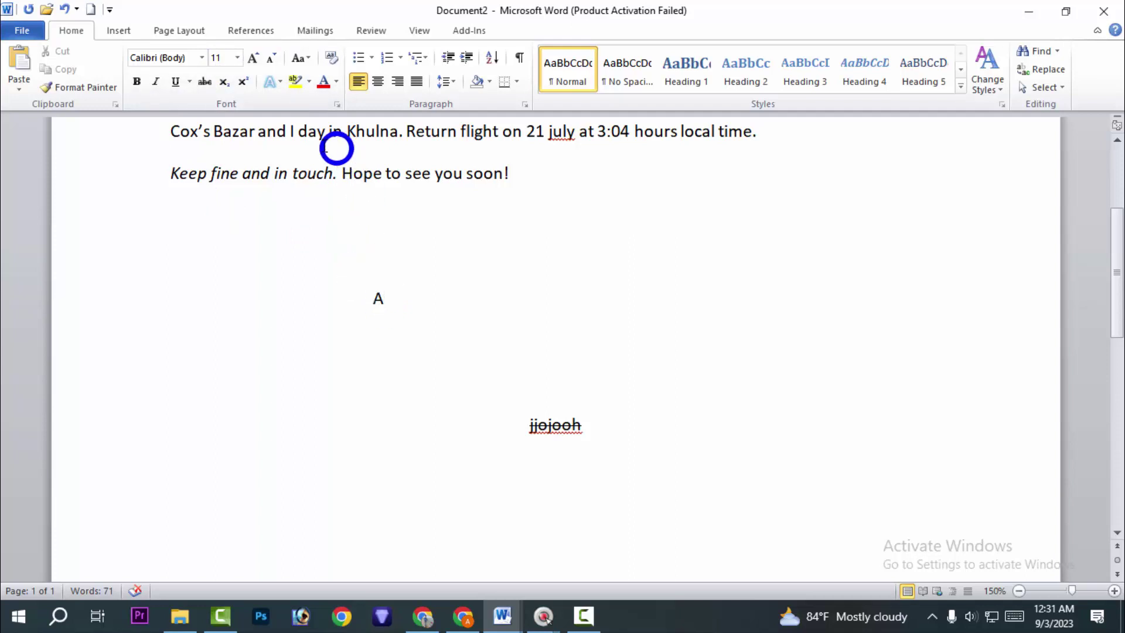
click(223, 85)
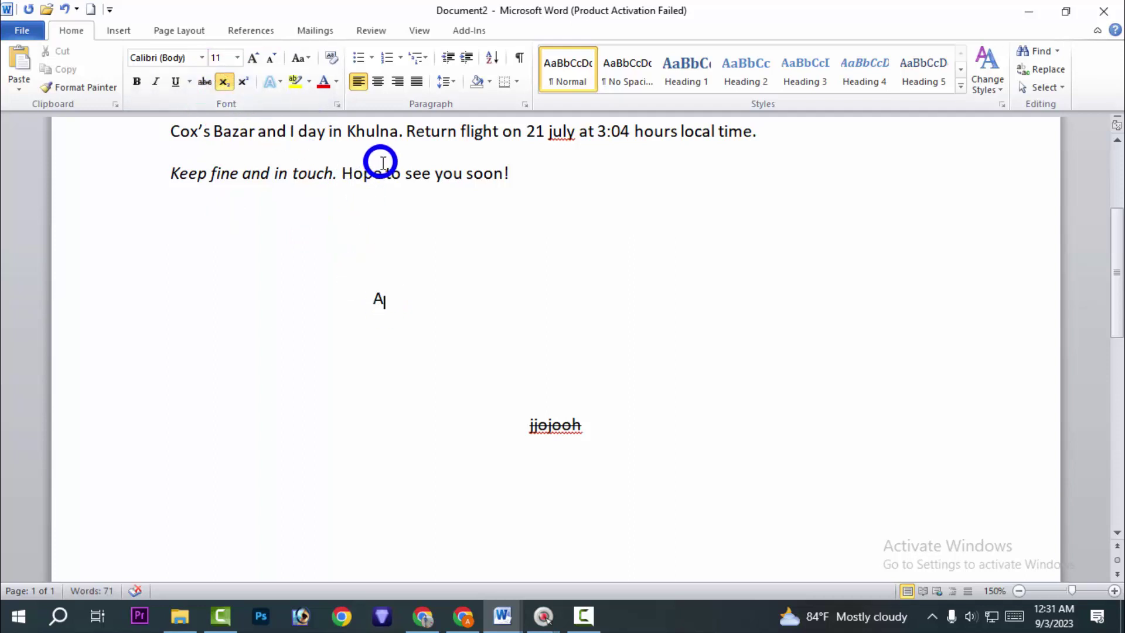
text(nd)
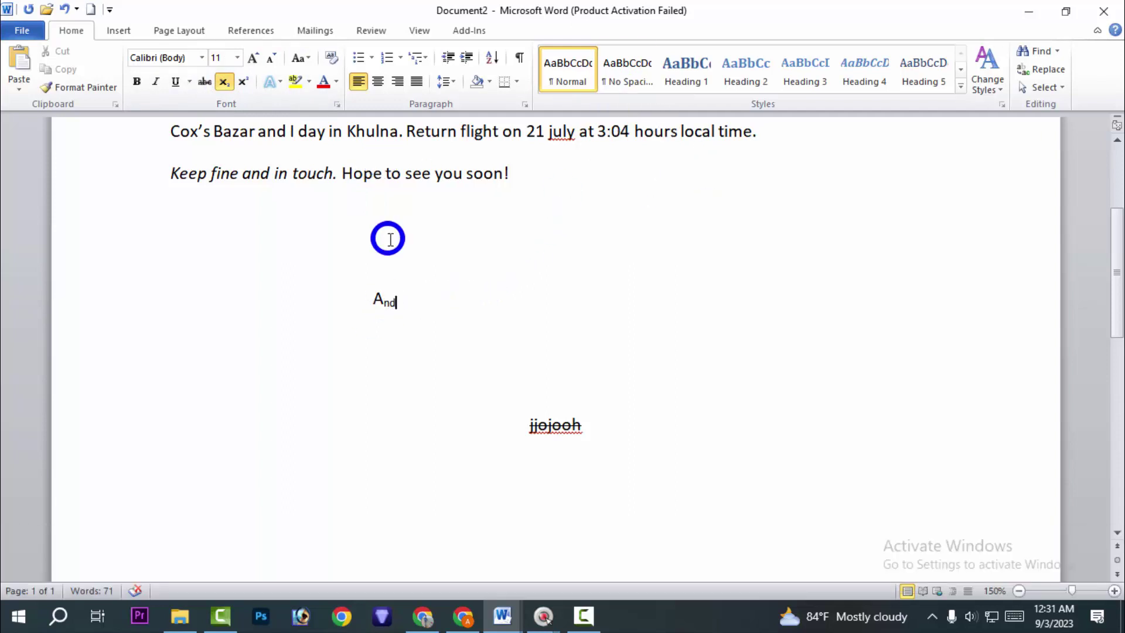
drag(404, 307, 344, 299)
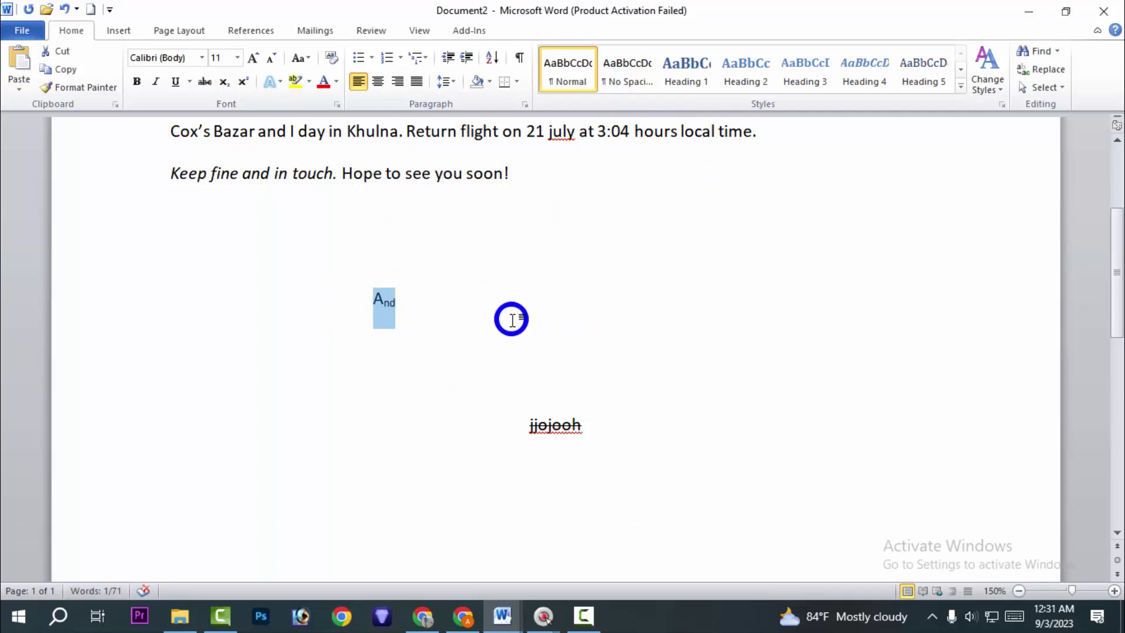
click(511, 318)
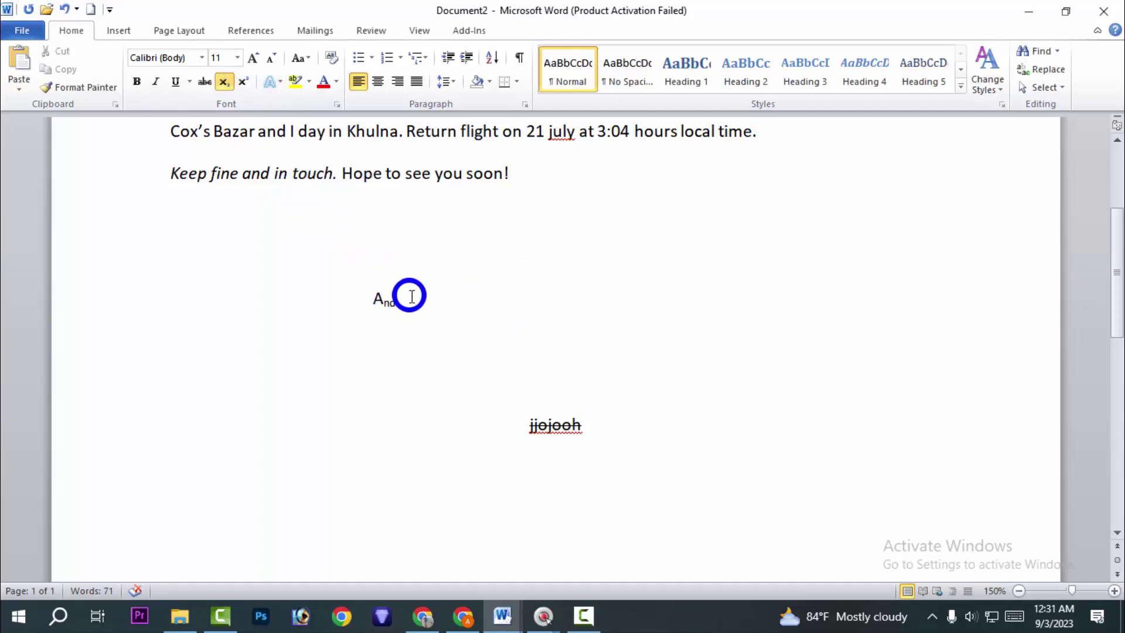
text(vgfytftyd)
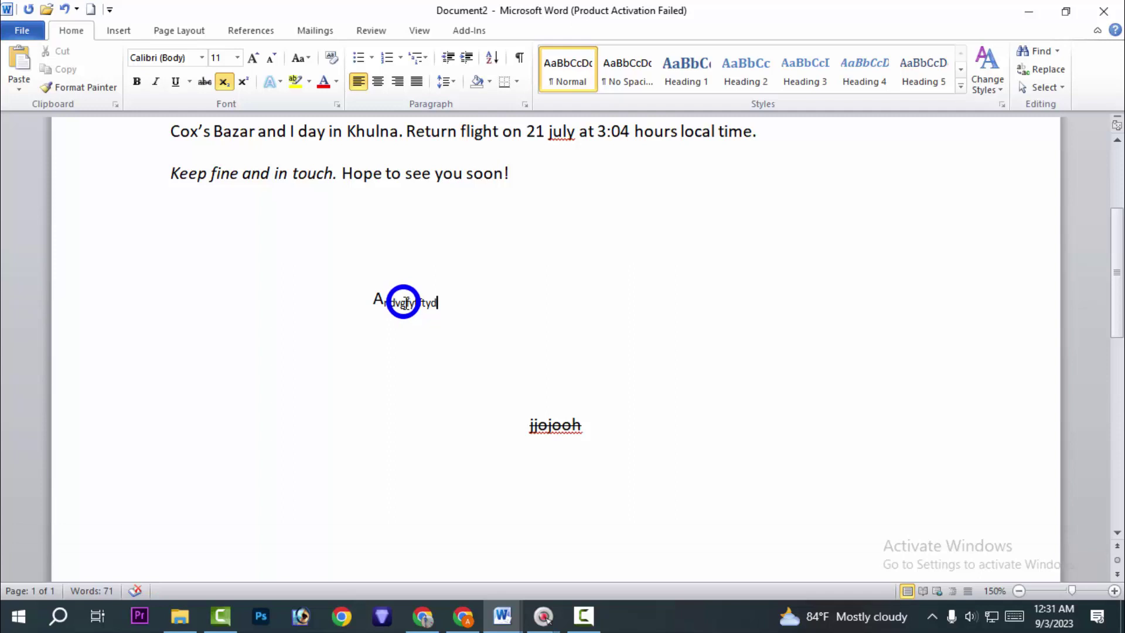
key(BackSpace)
key(BackSpace)
key(BackSpace)
key(BackSpace)
key(BackSpace)
key(BackSpace)
key(BackSpace)
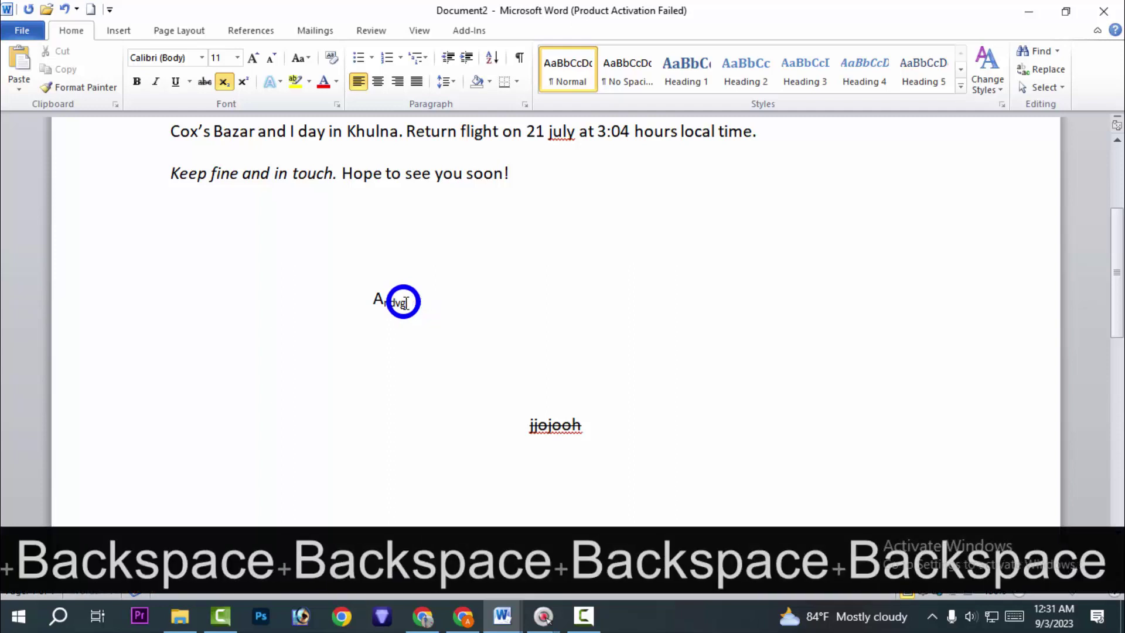
key(BackSpace)
text(\)
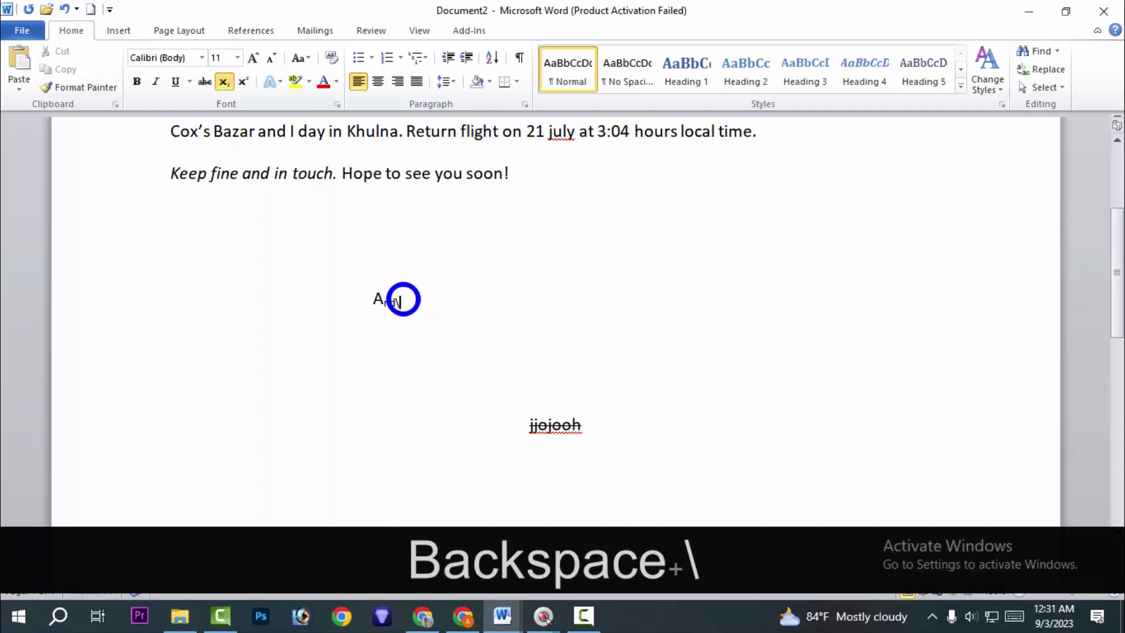
key(BackSpace)
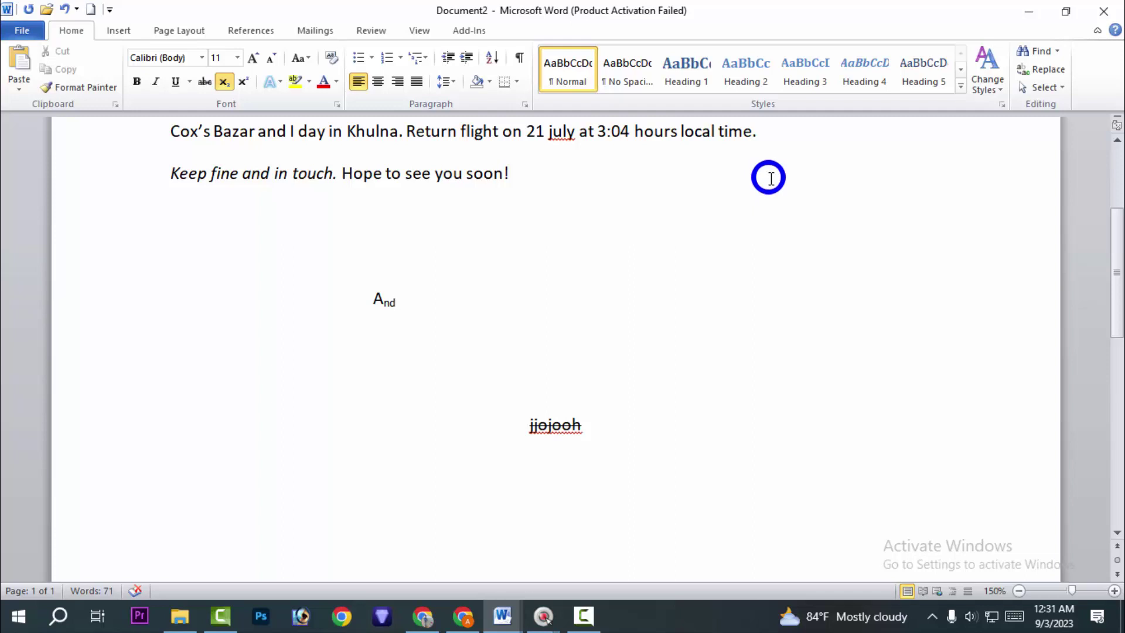
- Turn off subscript and enter "hiuguy" in normal text after the word "And"
click(222, 82)
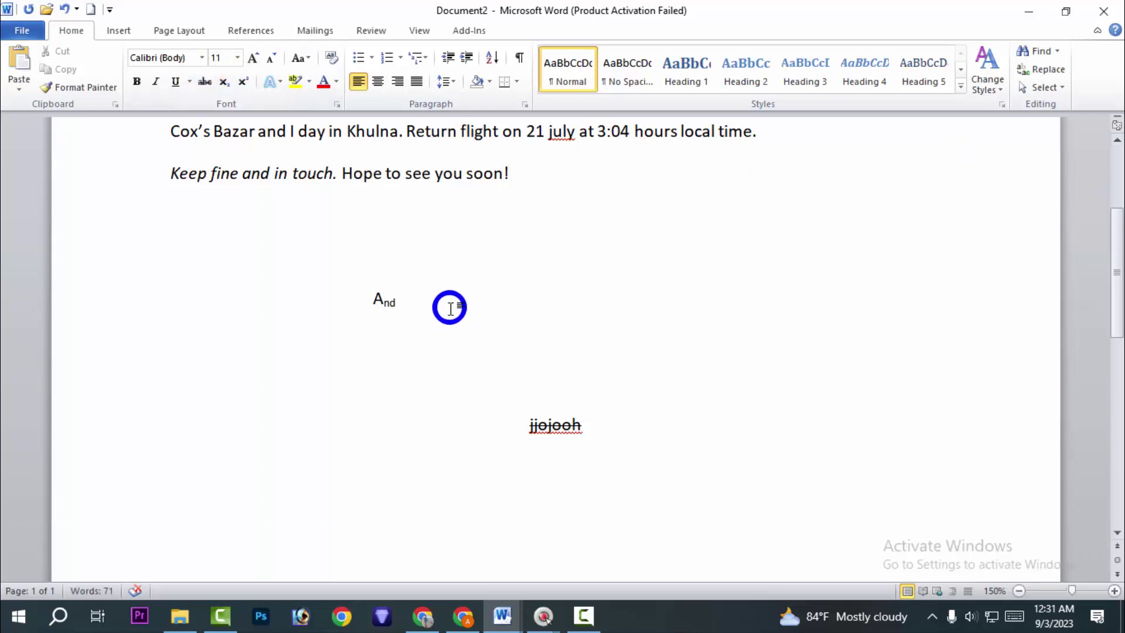
text(gug)
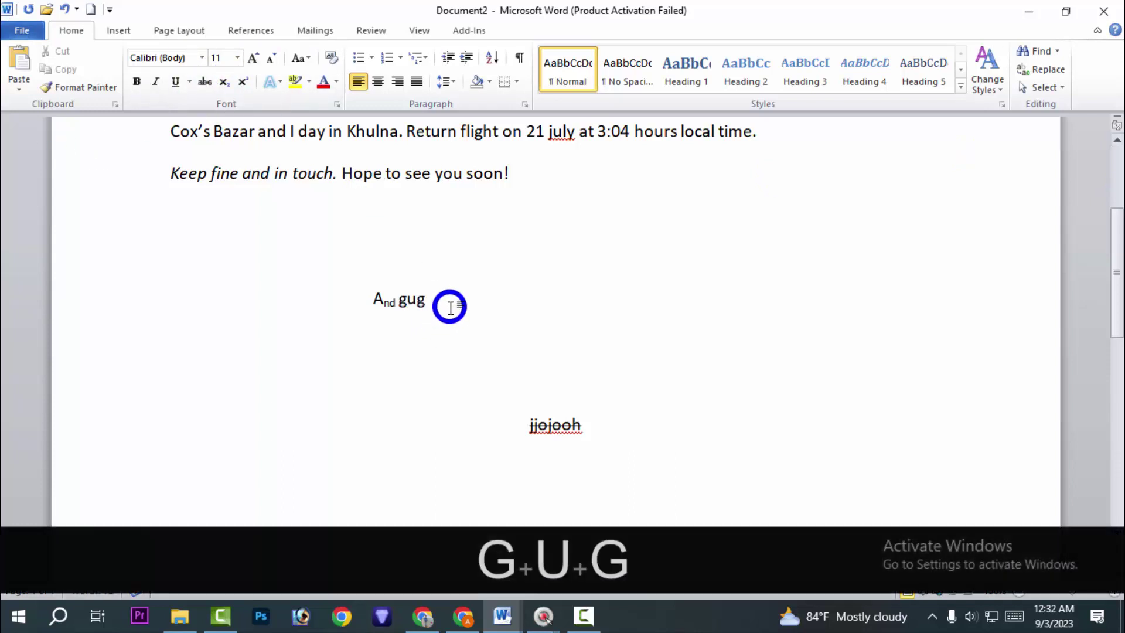
key(BackSpace)
key(BackSpace)
key(BackSpace)
text(hiuguy)
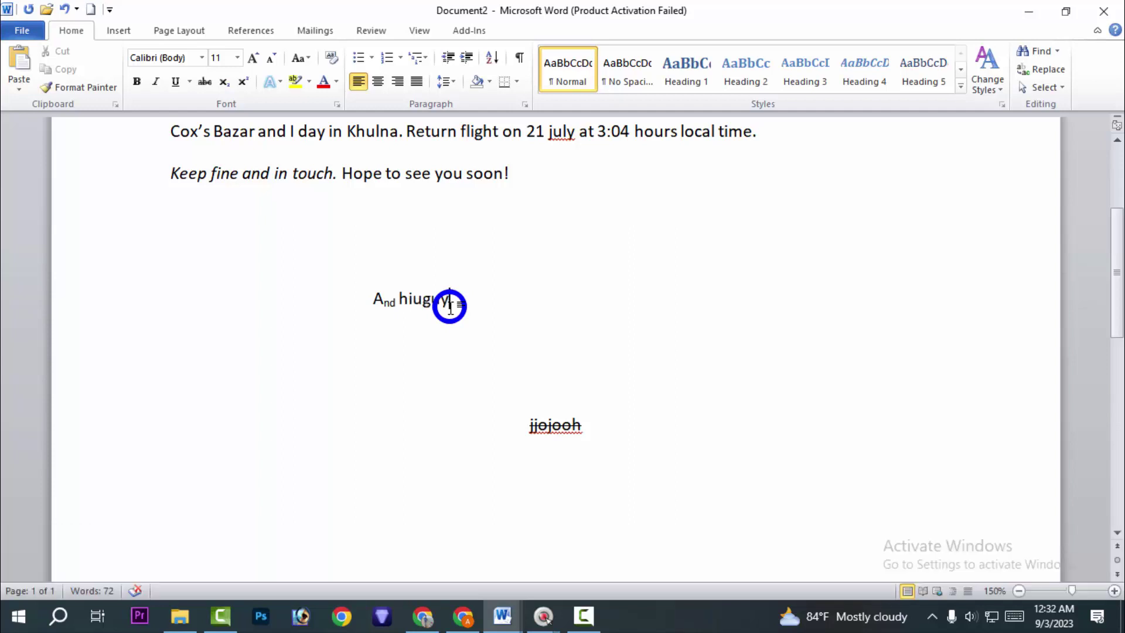
- Try a superscript capital "H" after the word "hiuguy" and delete it
click(242, 82)
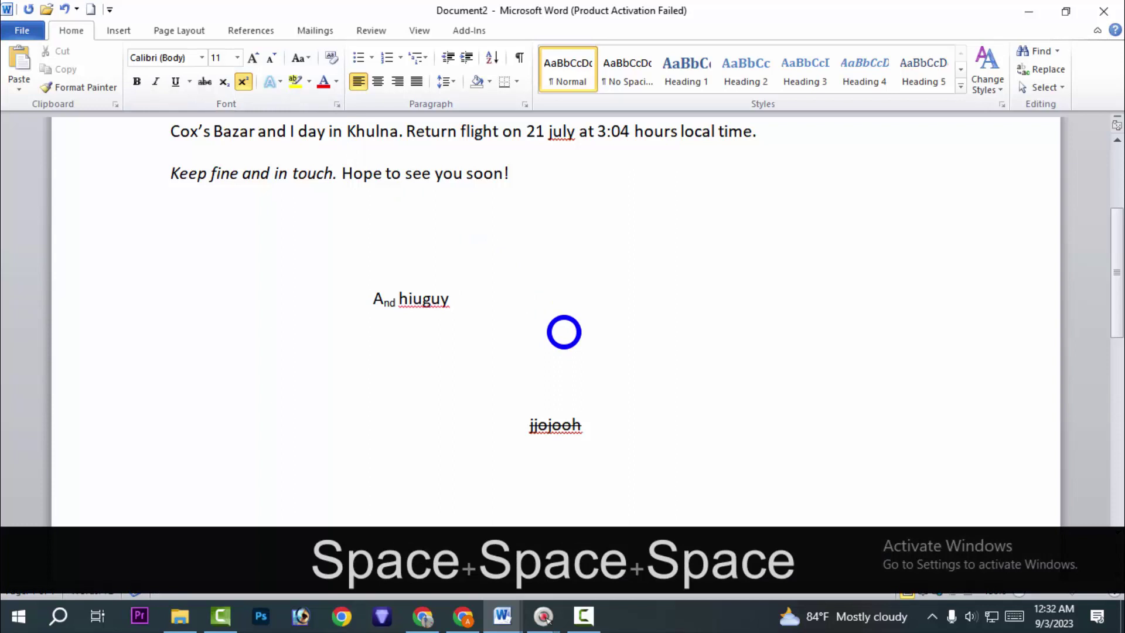
text(H)
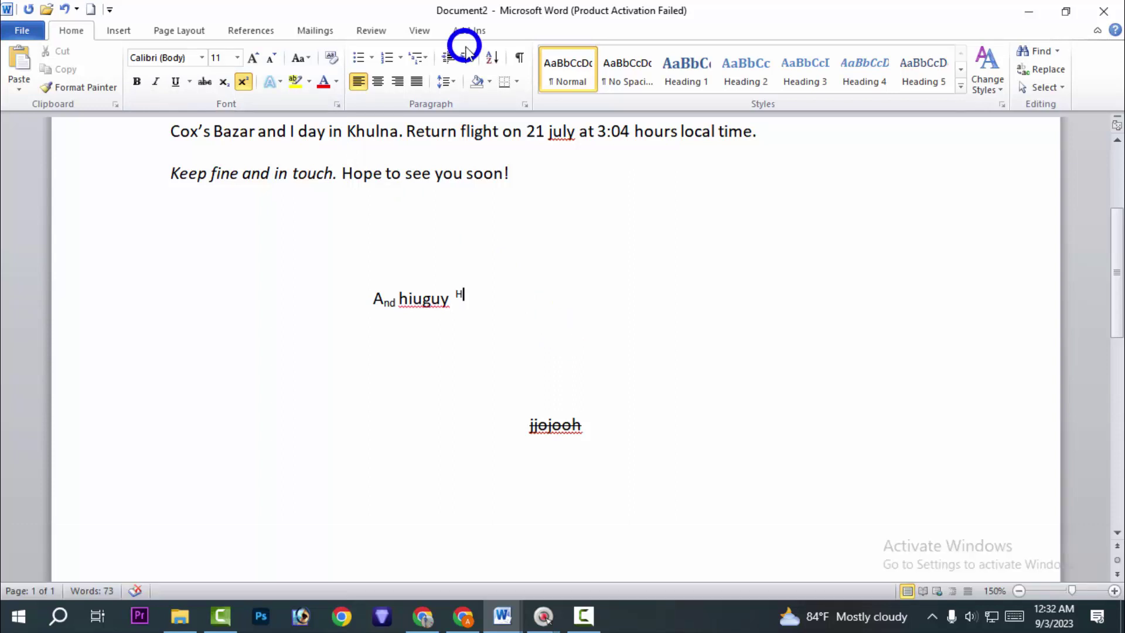
click(244, 81)
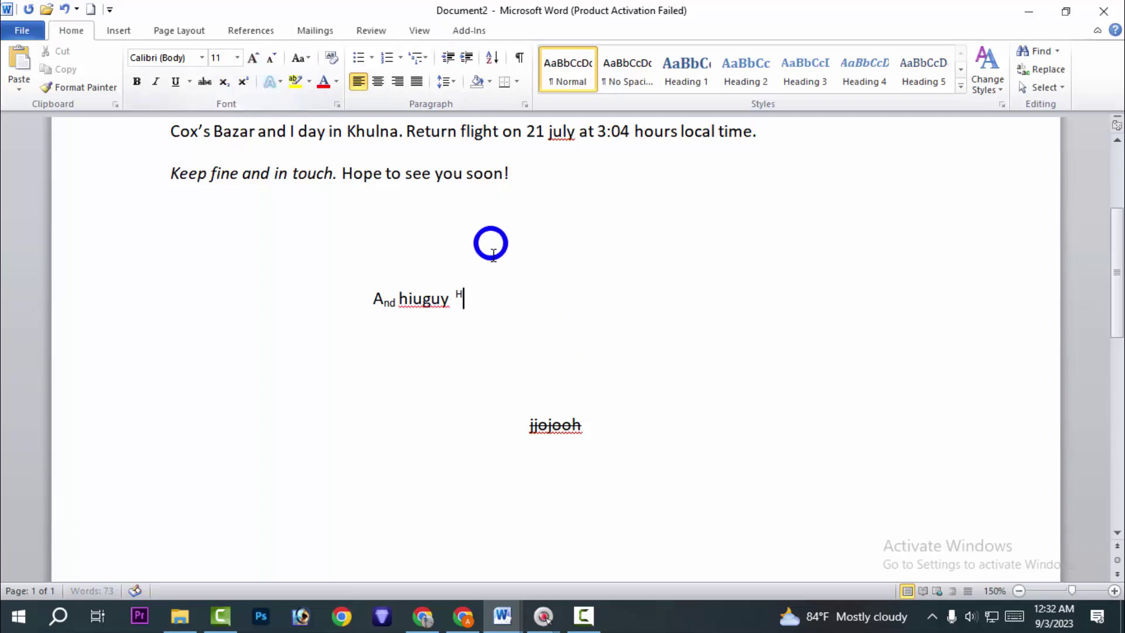
click(496, 291)
key(BackSpace)
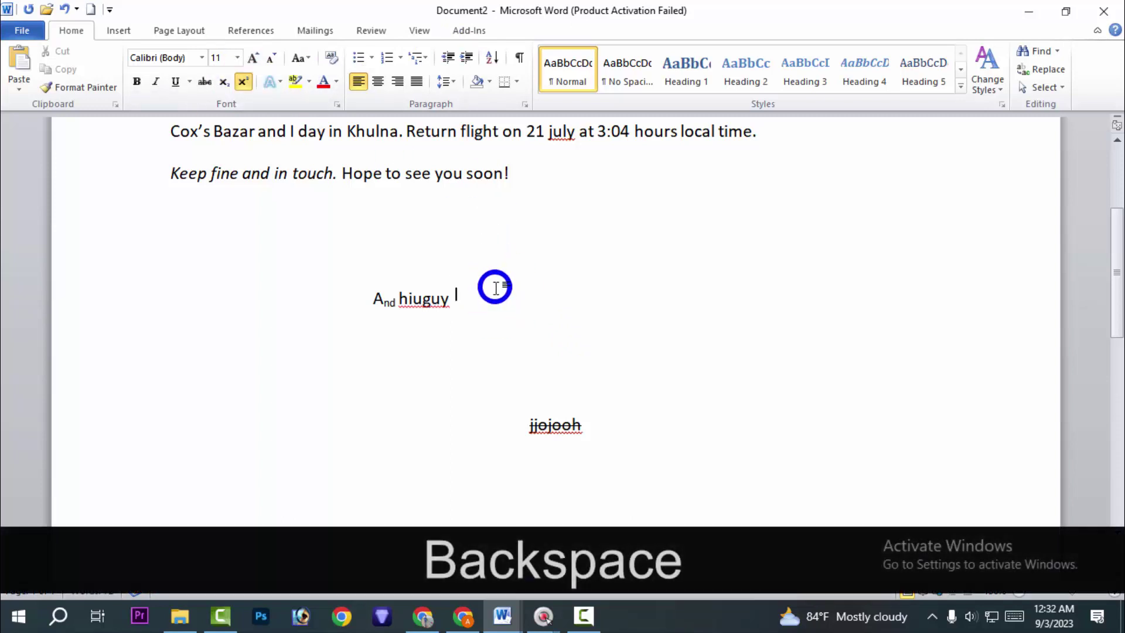
click(520, 344)
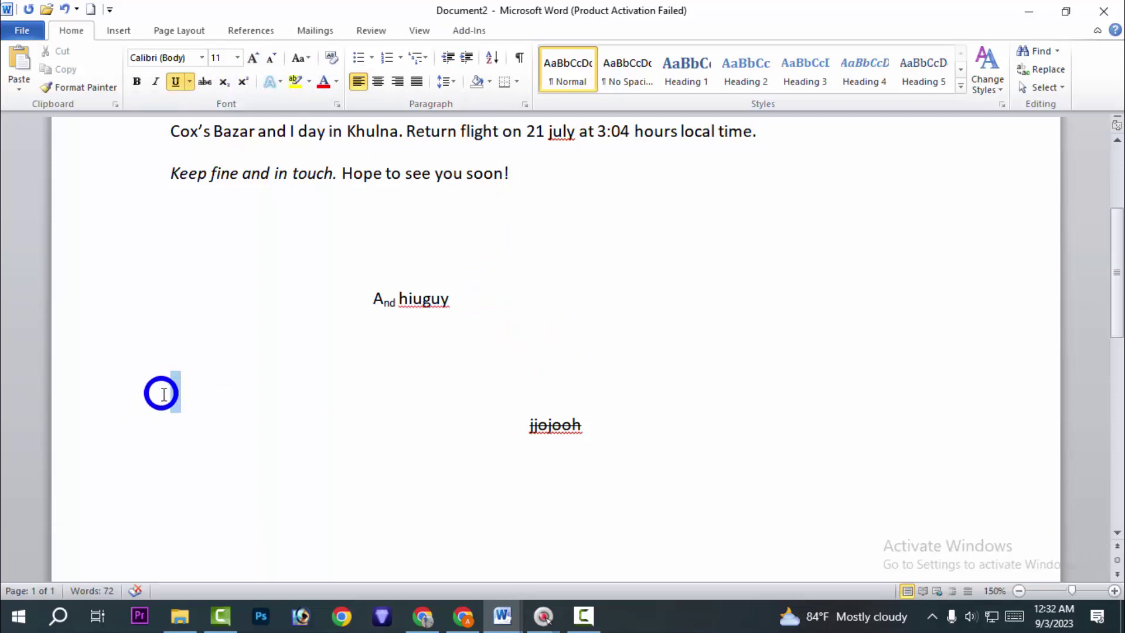
drag(161, 391, 217, 396)
click(210, 438)
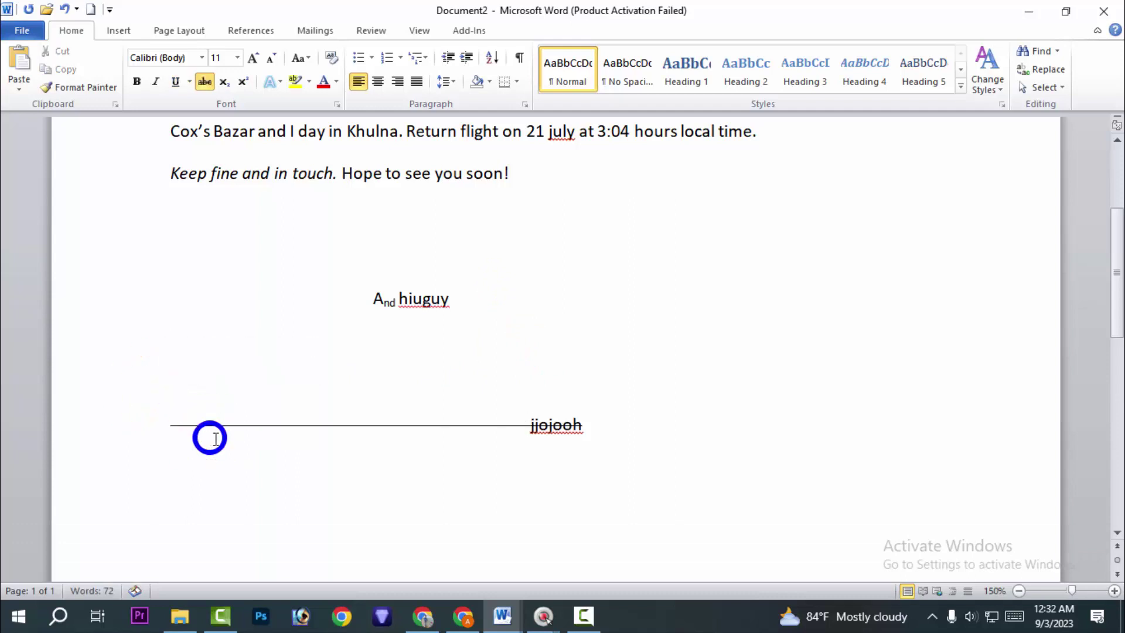
click(251, 470)
- Enter a capital "H" in the blank area below "jjojooh" and add a capital "E" in superscript directly after it
scroll(329, 478, down, 3)
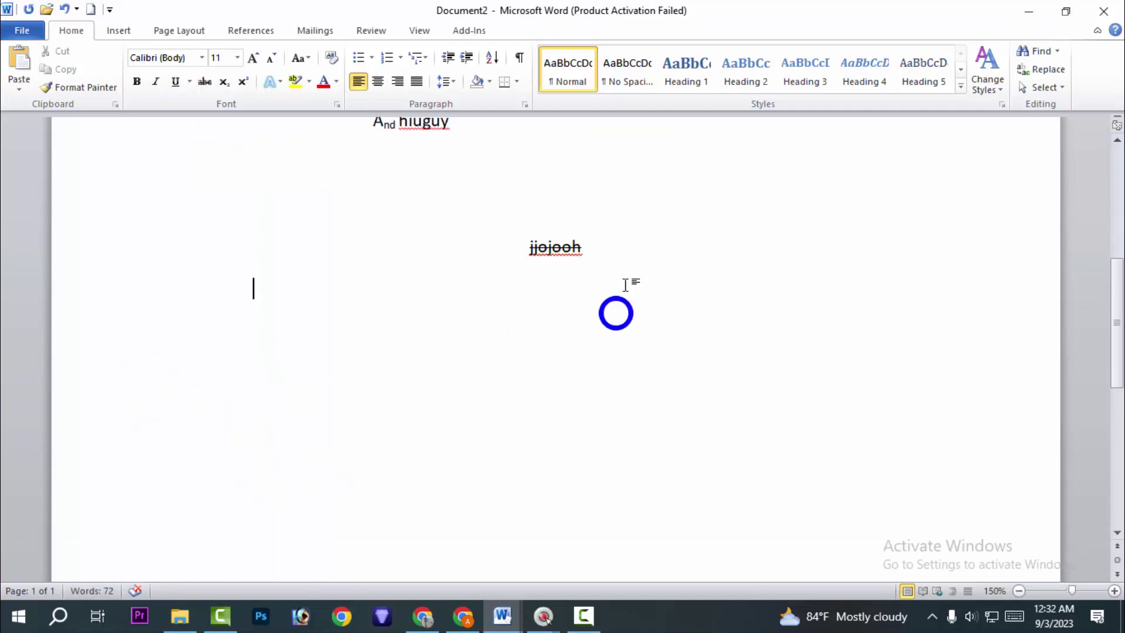
click(365, 413)
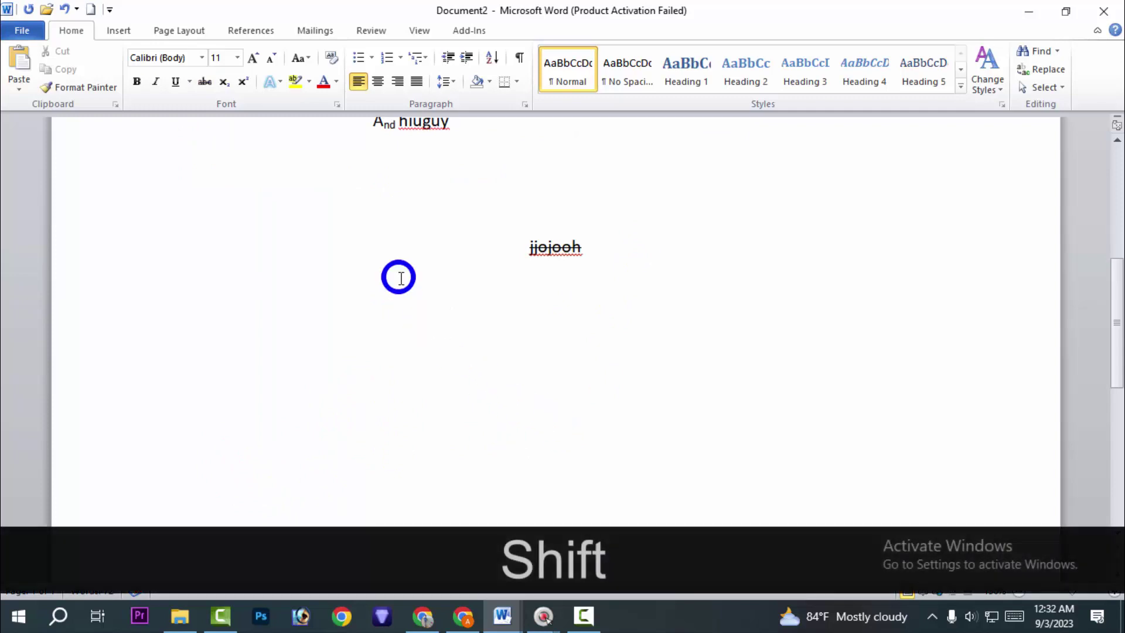
text(H)
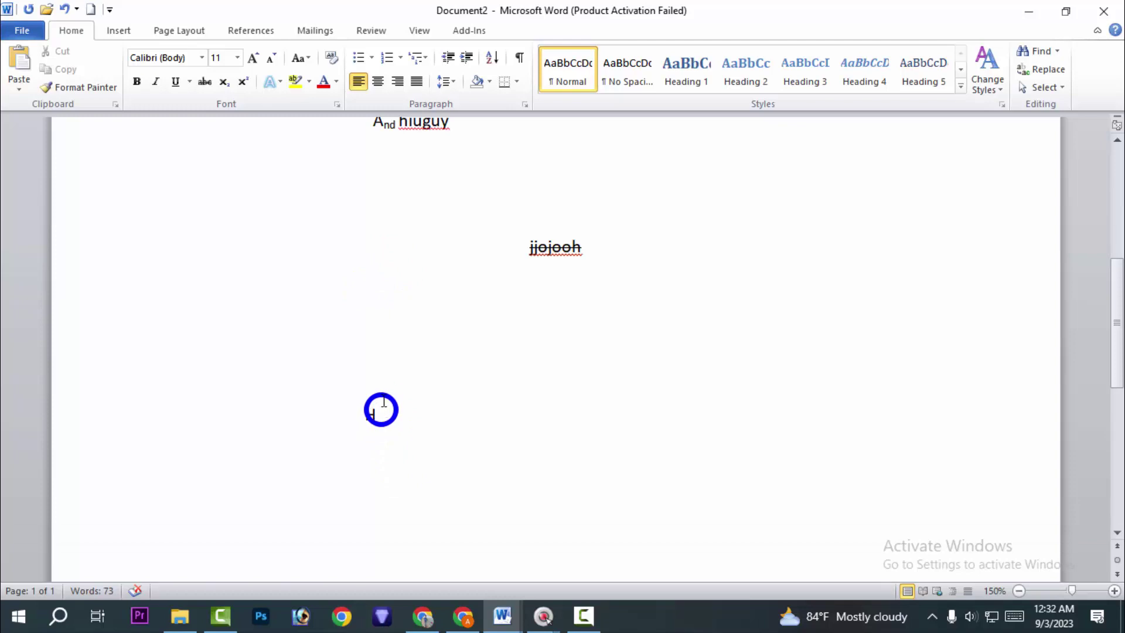
scroll(387, 403, up, 3)
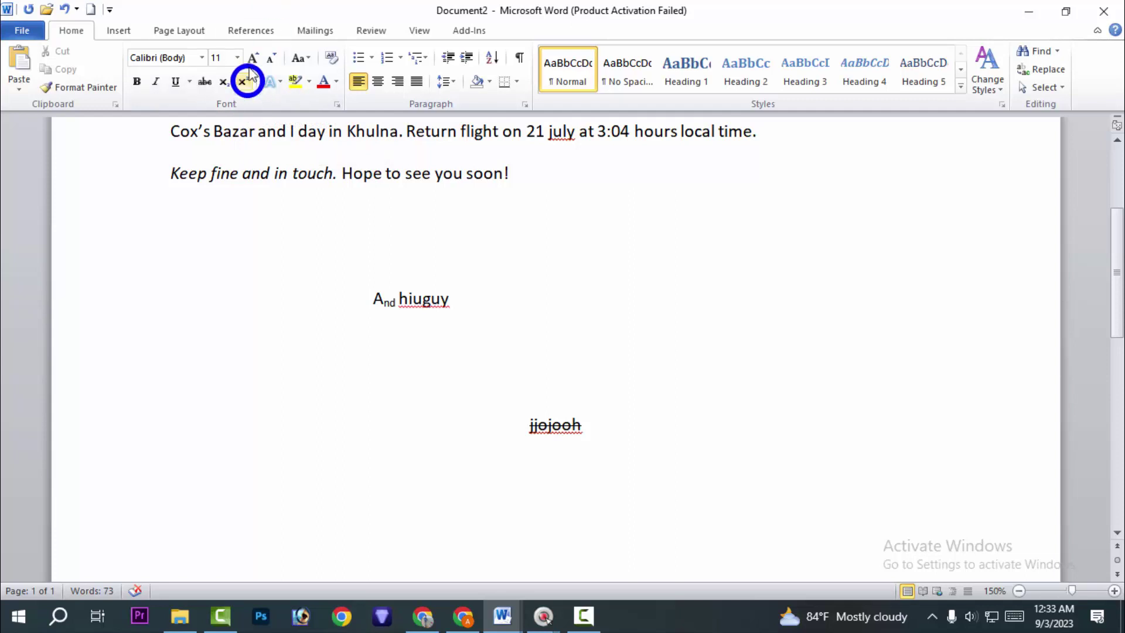
click(245, 81)
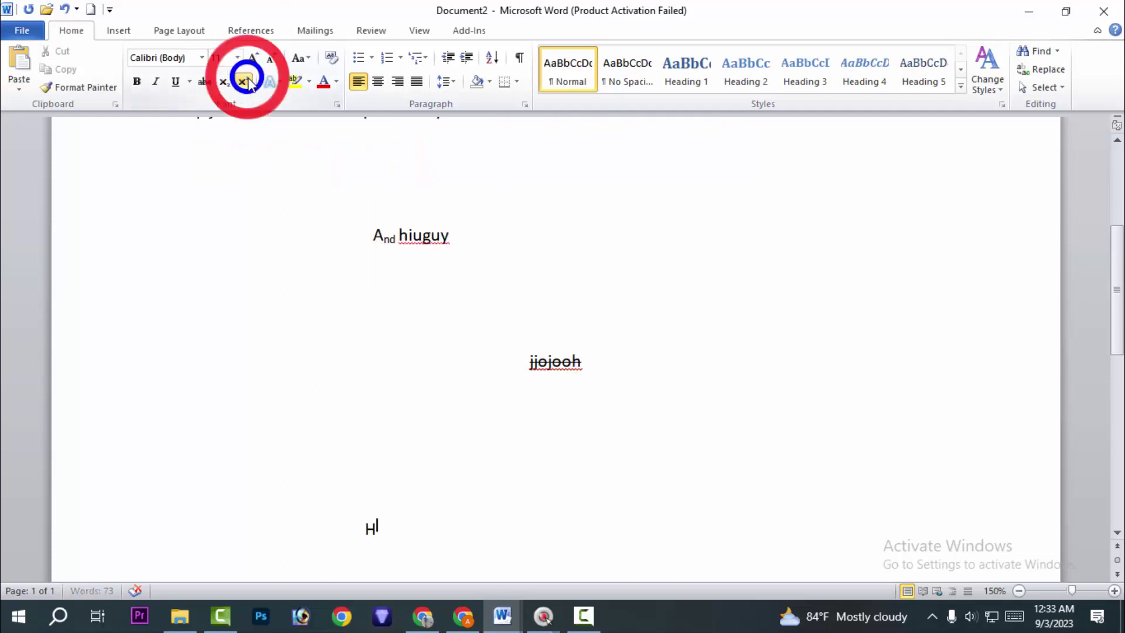
scroll(381, 239, down, 3)
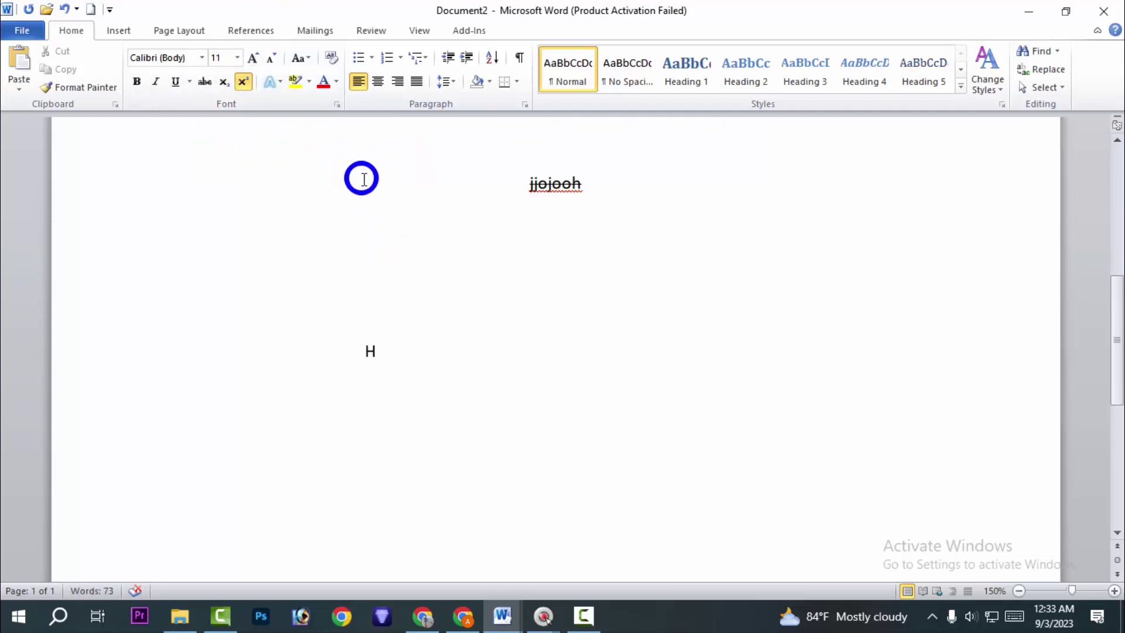
text(e)
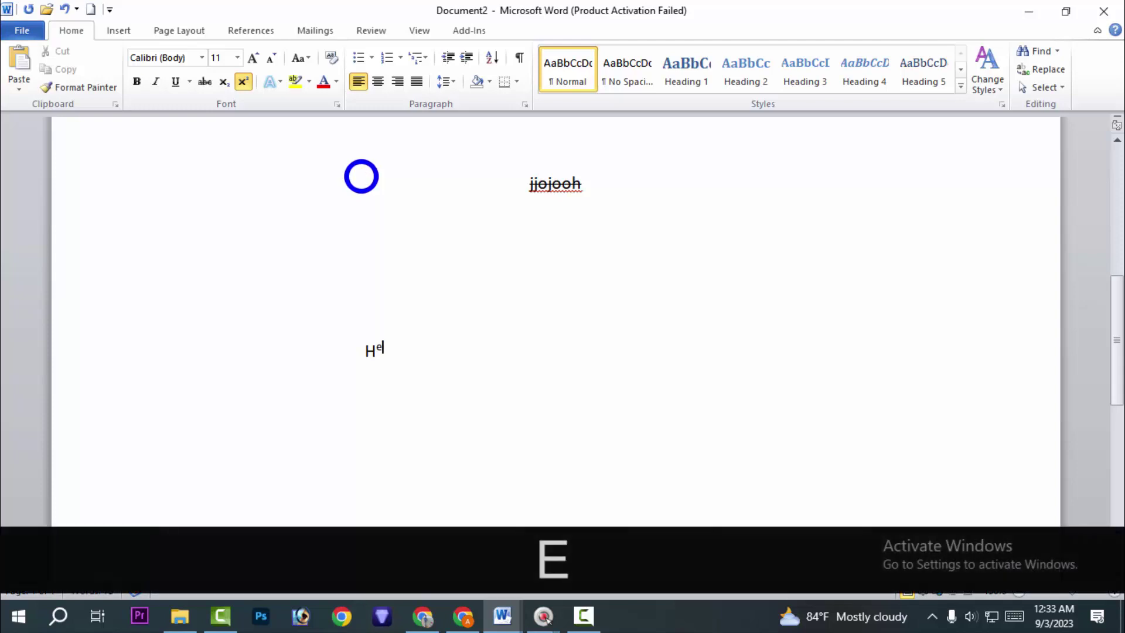
key(BackSpace)
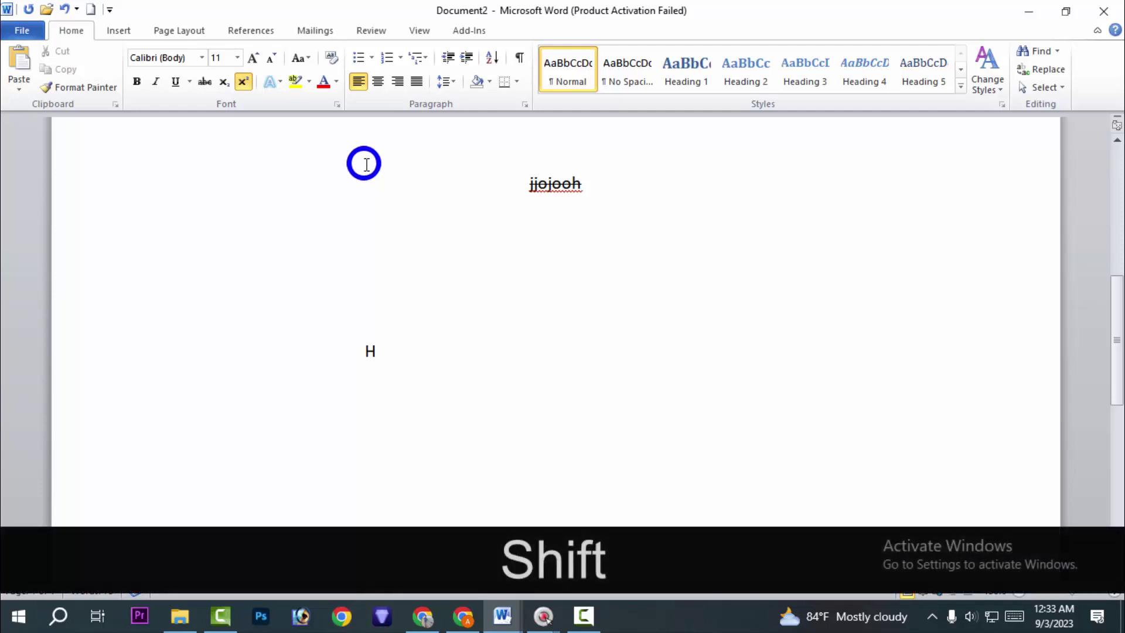
text(E)
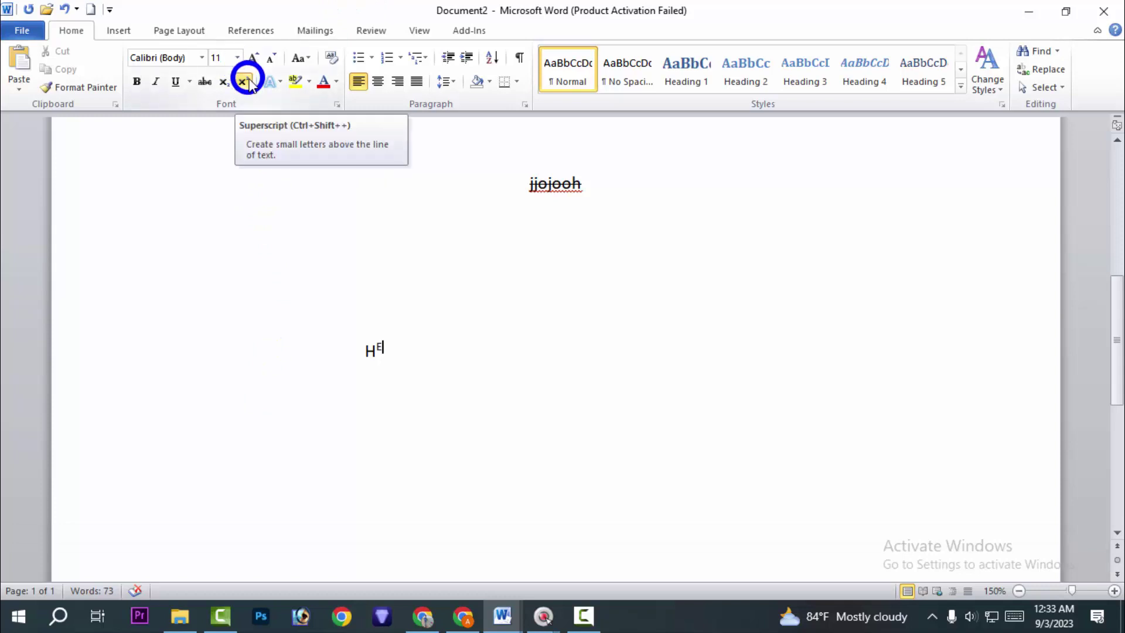
- Delete the sample "H" and its superscript "E" below "jjojooh"
key(BackSpace)
key(BackSpace)
key(BackSpace)
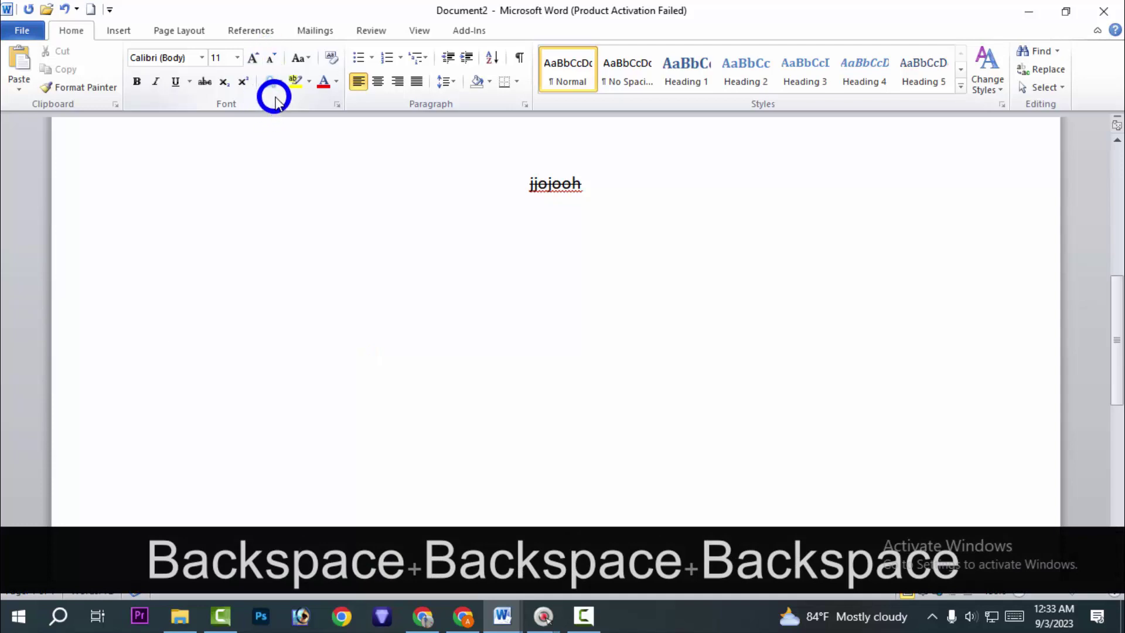
- Apply the solid dark orange text effect preset to "Thanks for your mail" at the start of the letter's first paragraph
scroll(516, 183, up, 6)
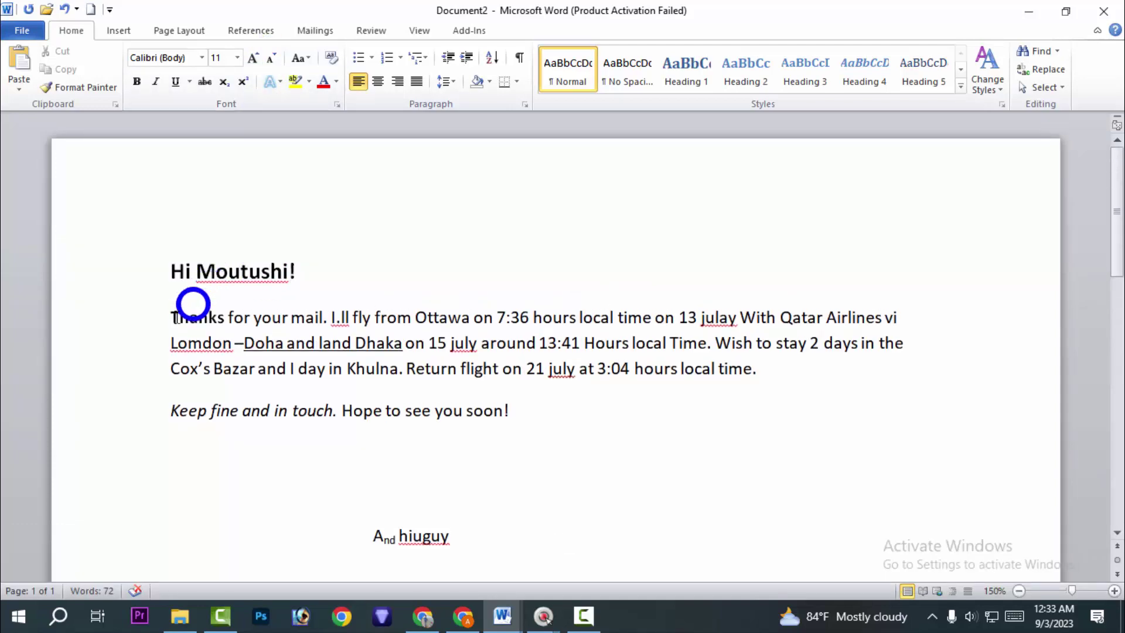
drag(171, 318, 325, 319)
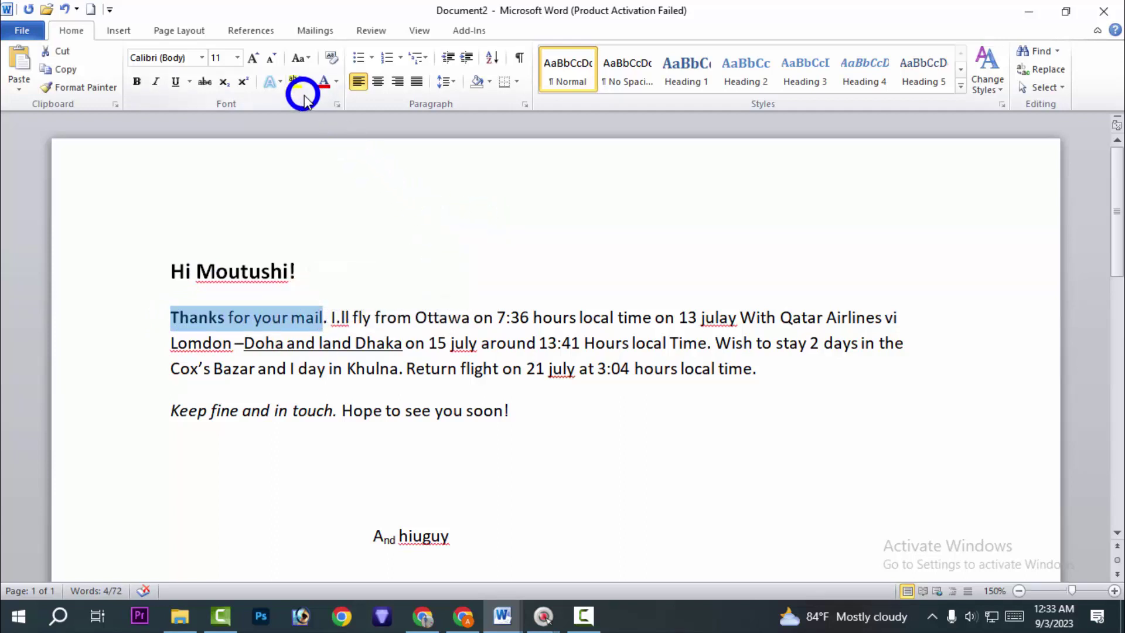
click(283, 83)
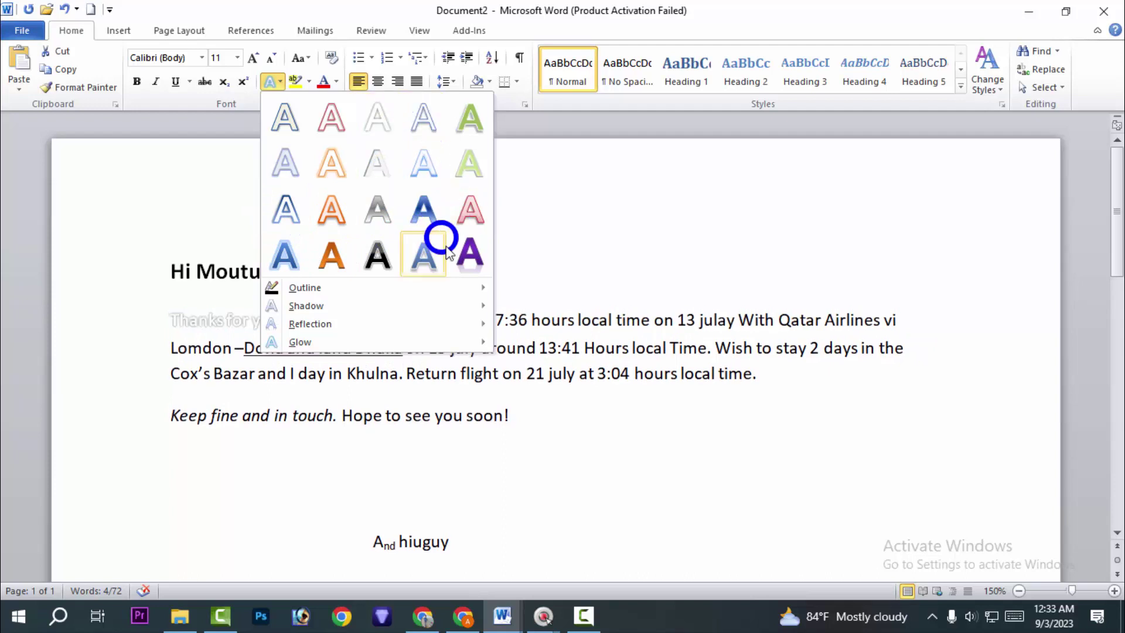
mouse_move(340, 289)
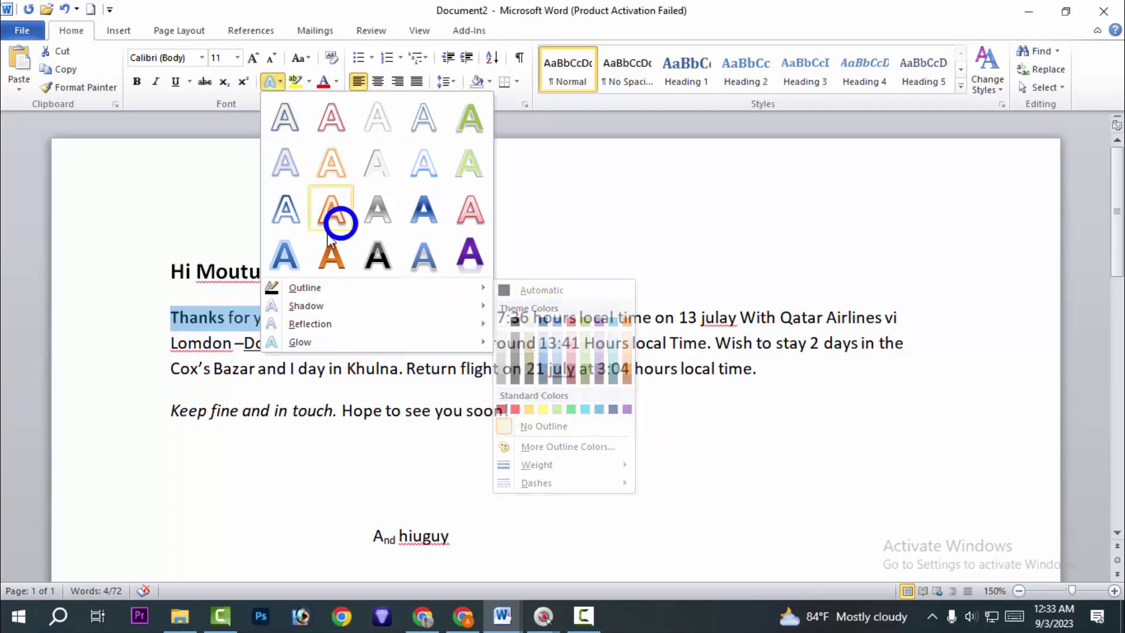
click(326, 256)
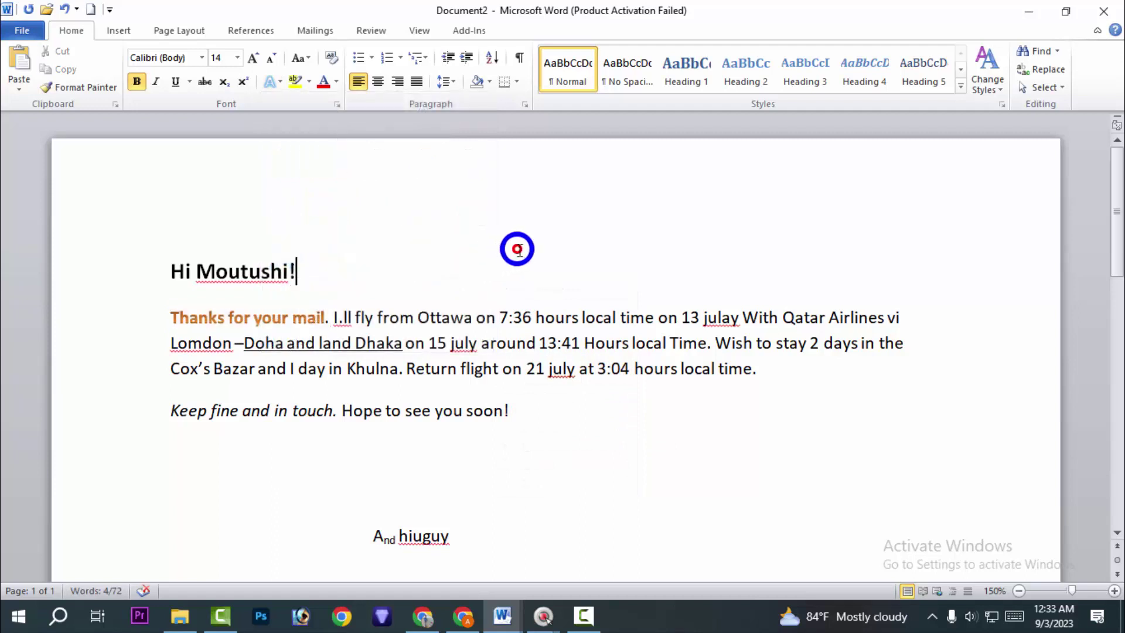
click(515, 246)
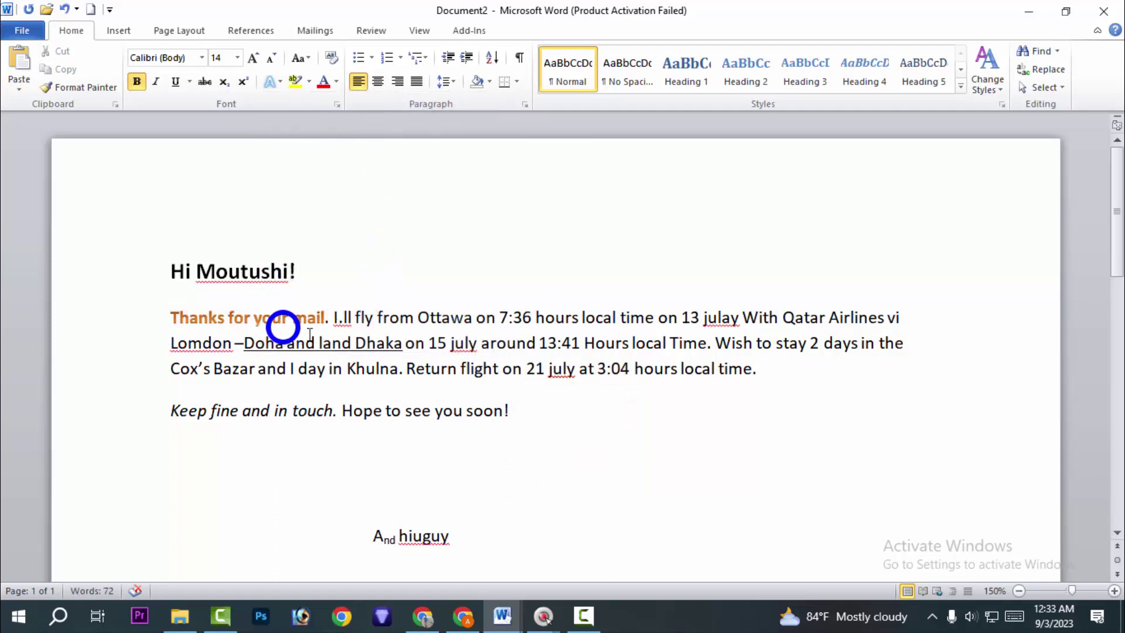
- Give the words "fly from Ottawa on 7:36" a text outline in an olive green theme color
drag(367, 321, 524, 327)
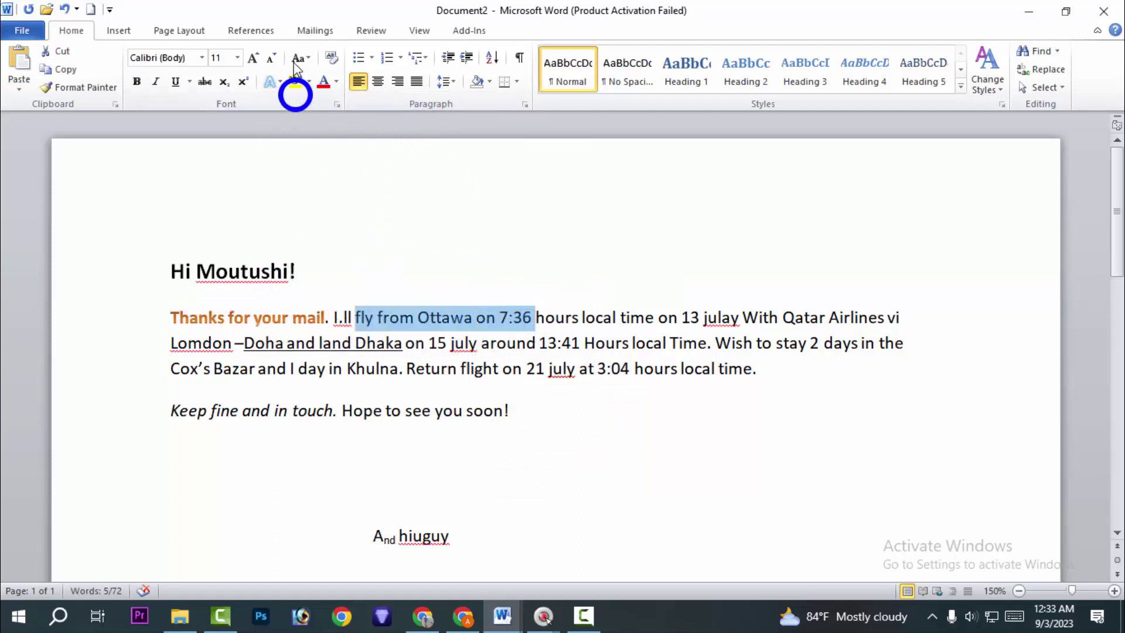
click(280, 84)
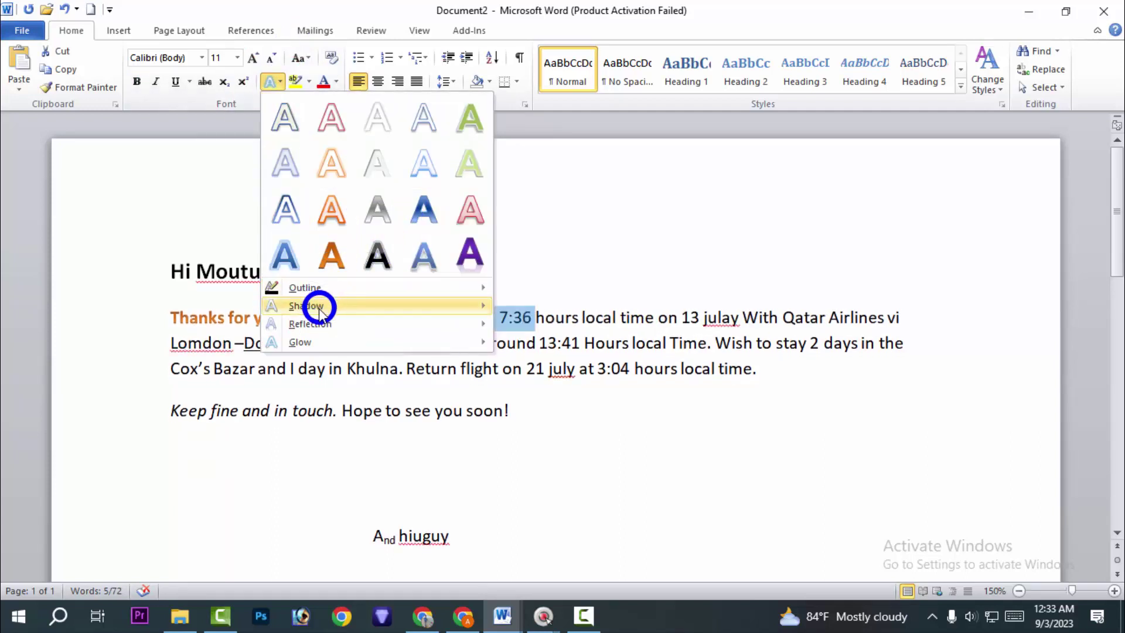
mouse_move(371, 303)
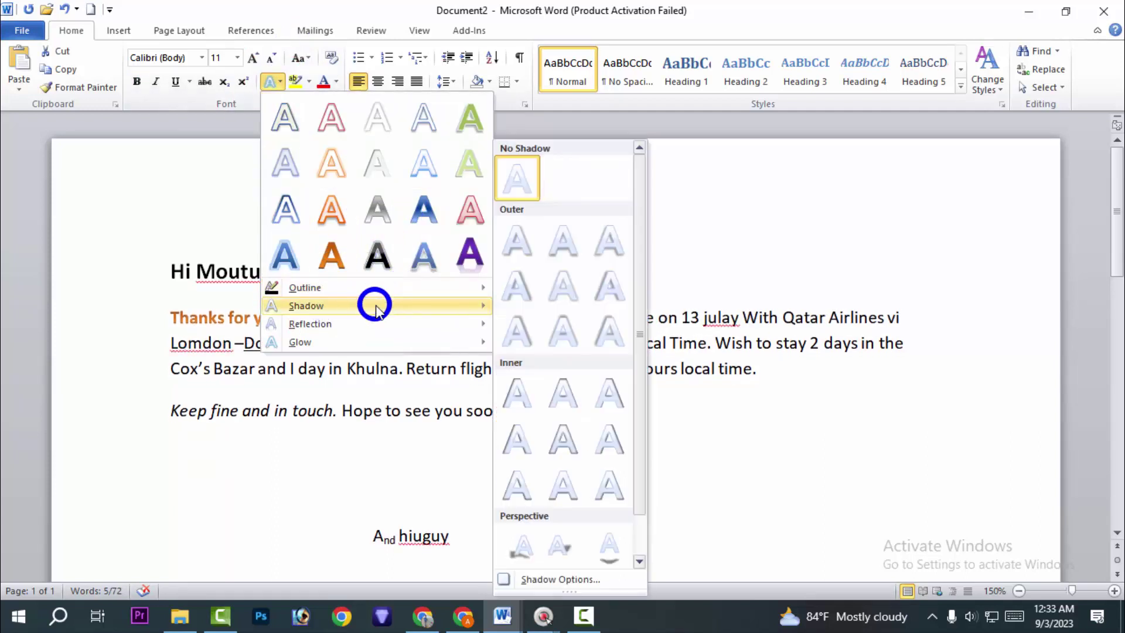
mouse_move(369, 324)
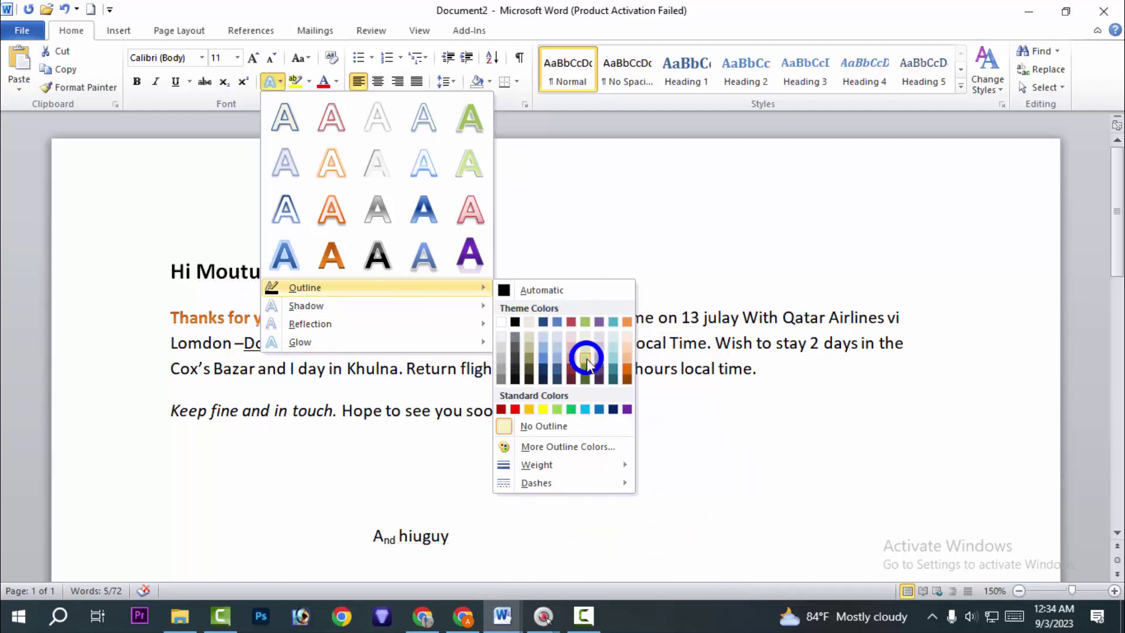
click(585, 358)
click(464, 252)
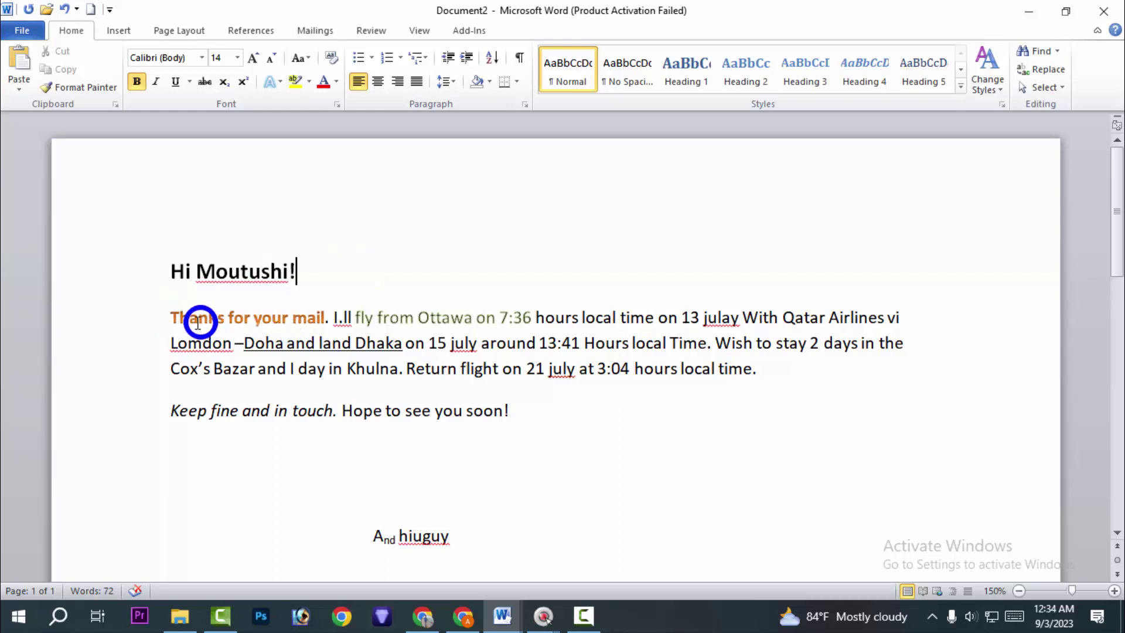
- Set the text outline of "Thanks for your mail" to No Outline
drag(173, 320, 316, 314)
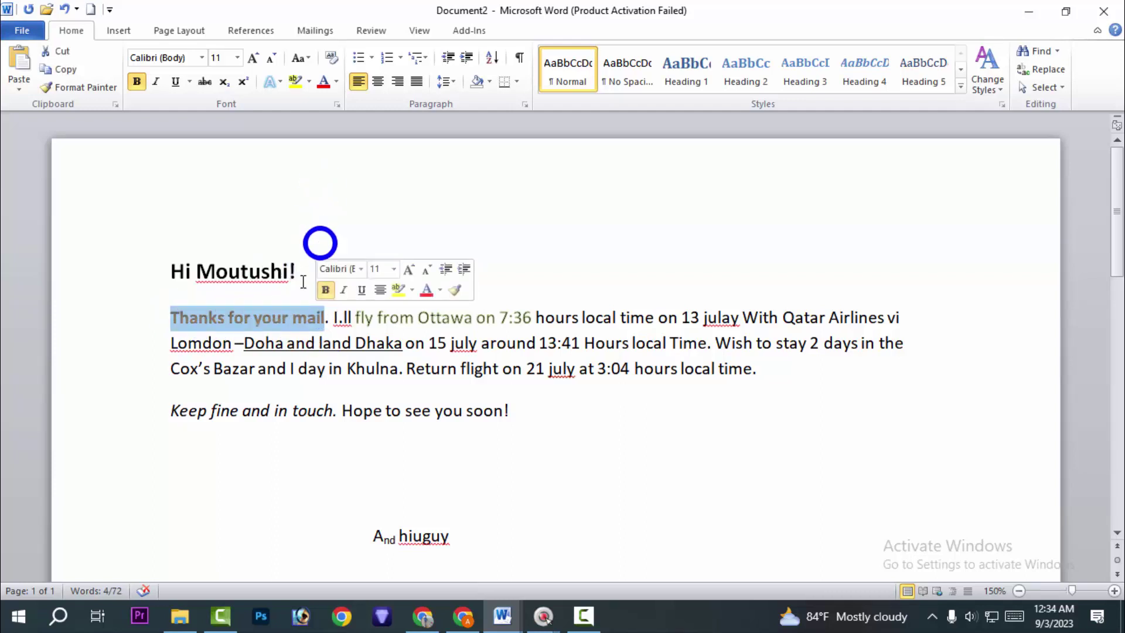
click(284, 83)
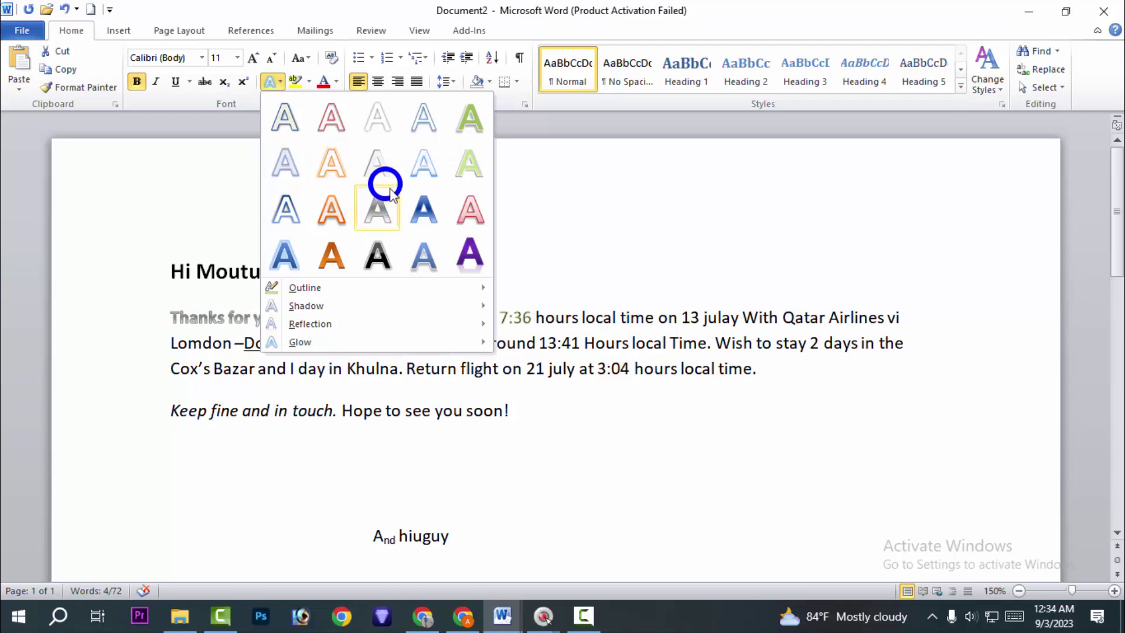
click(339, 286)
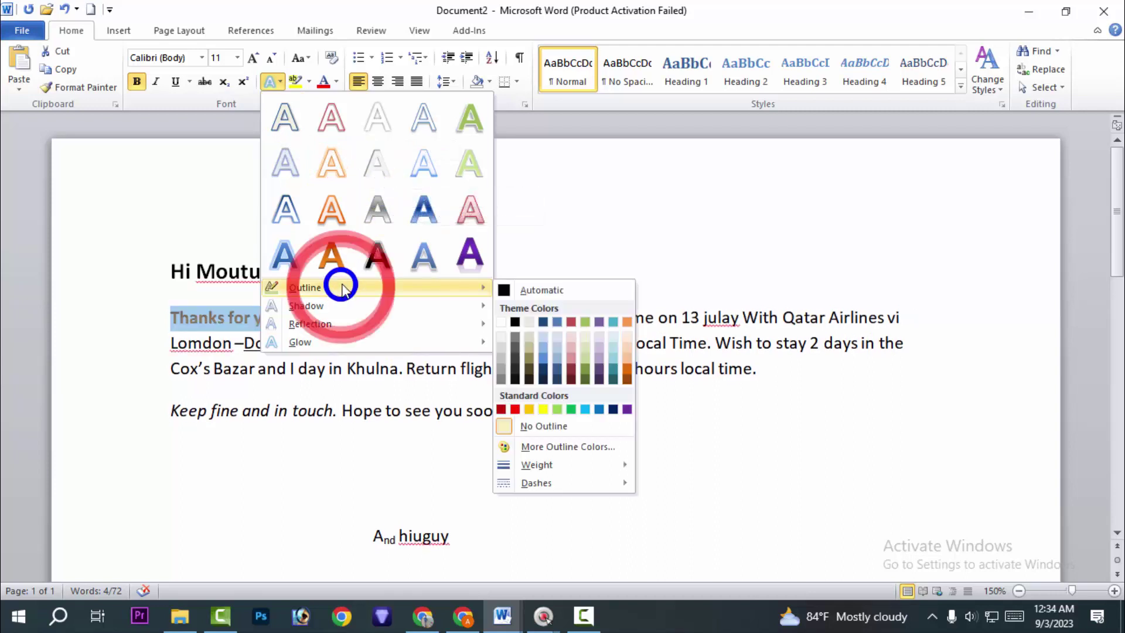
click(554, 426)
click(515, 227)
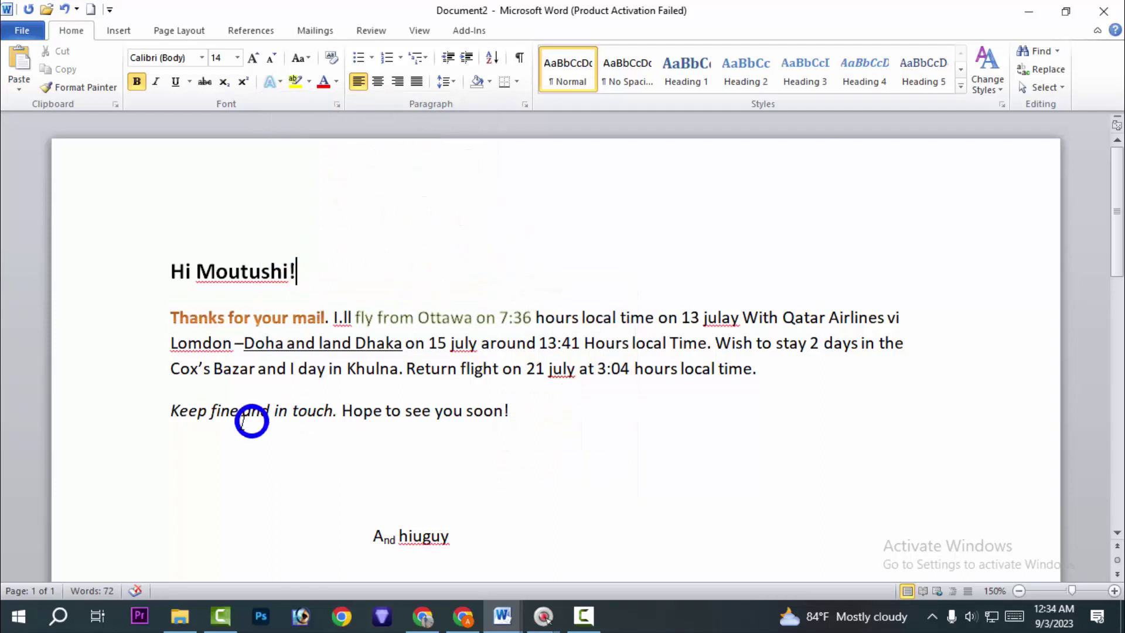
drag(319, 315, 176, 314)
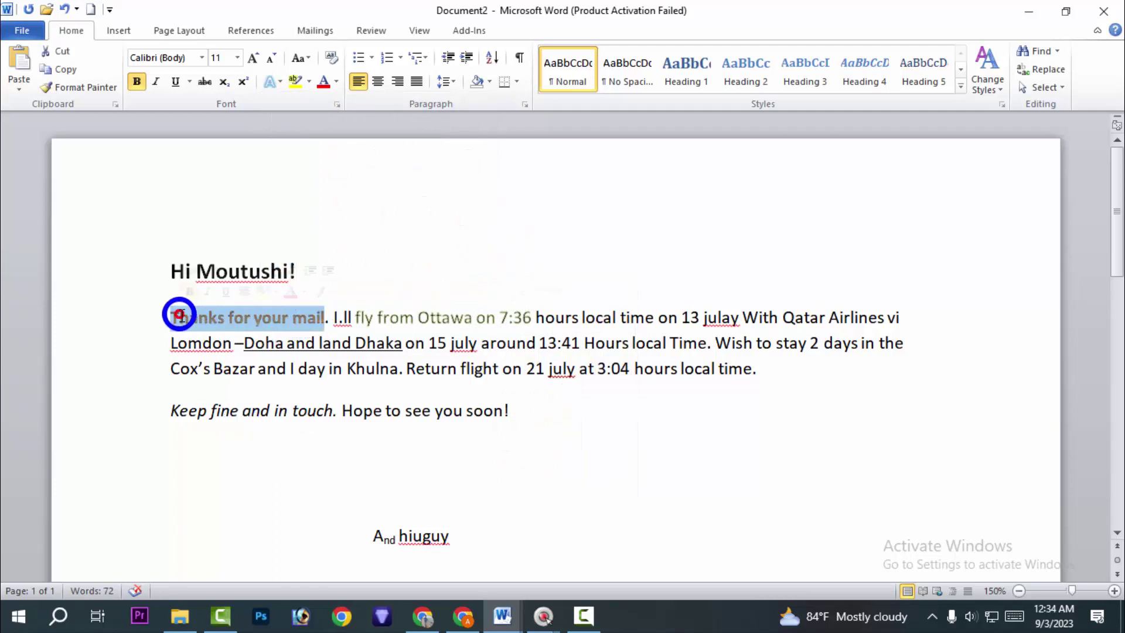
click(217, 320)
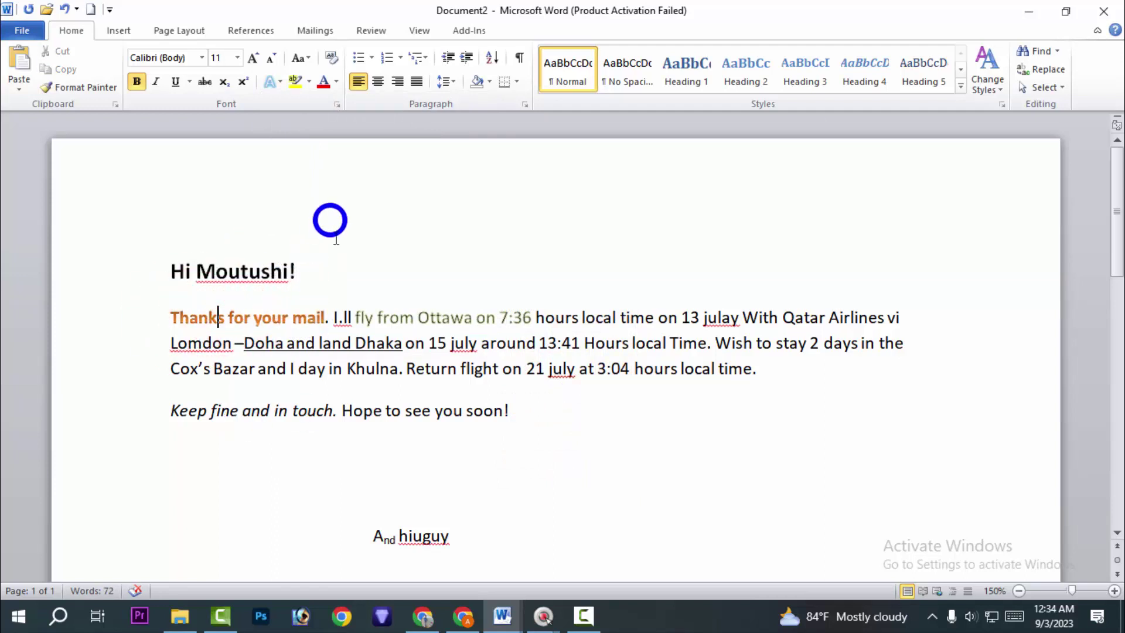
- Give the words "time on 13 julay" in the first paragraph a text outline with a weight of 4½ pt
drag(360, 317, 740, 318)
click(717, 276)
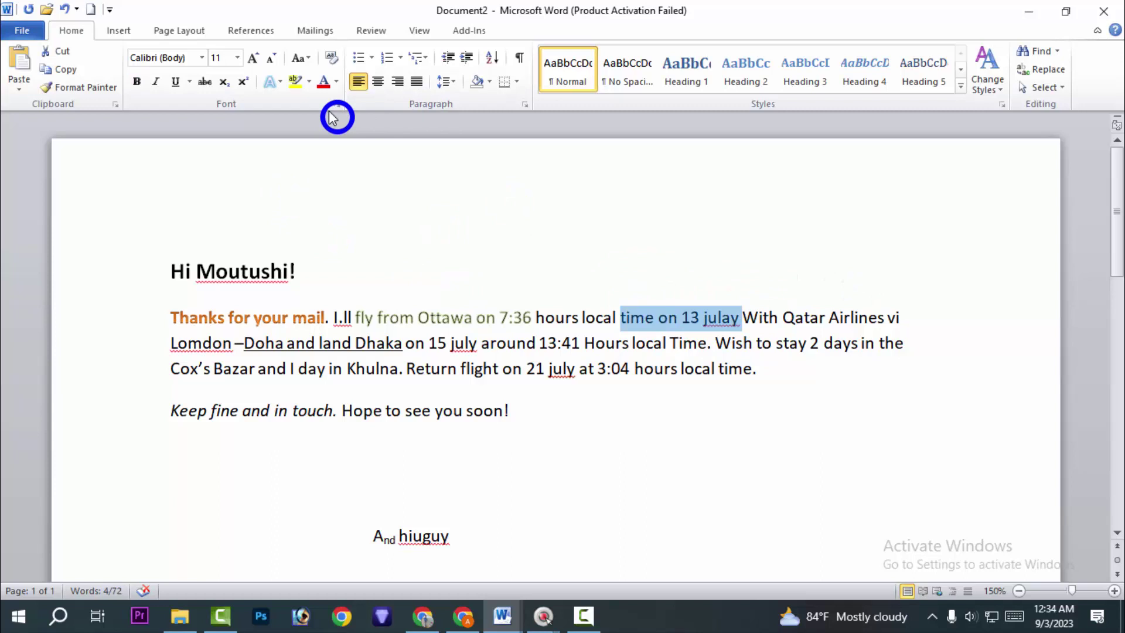
click(280, 80)
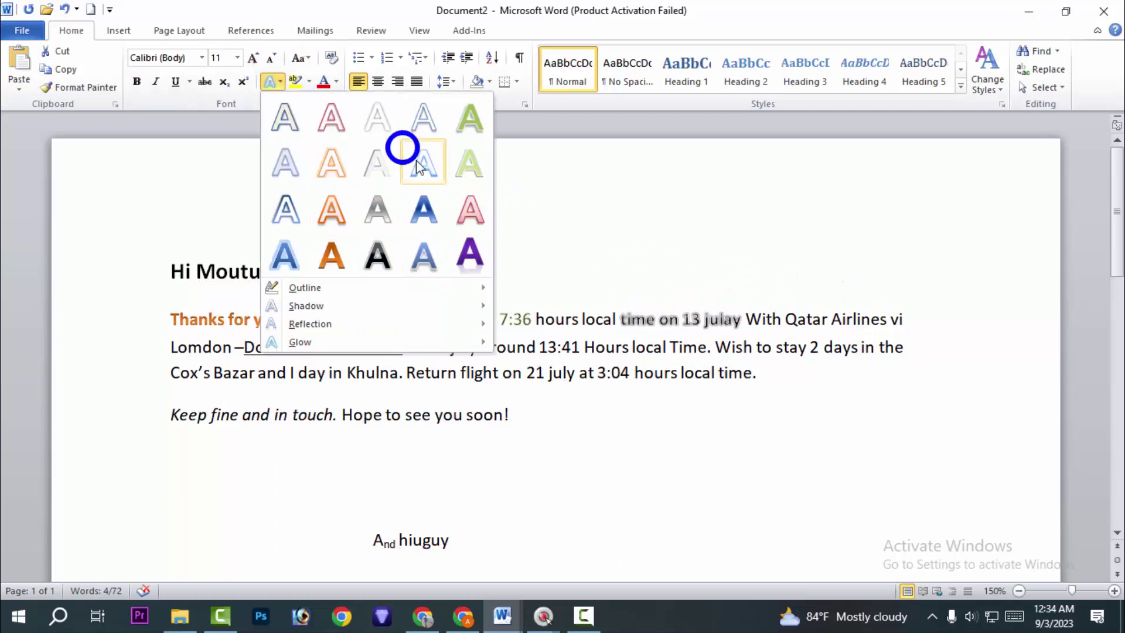
click(332, 290)
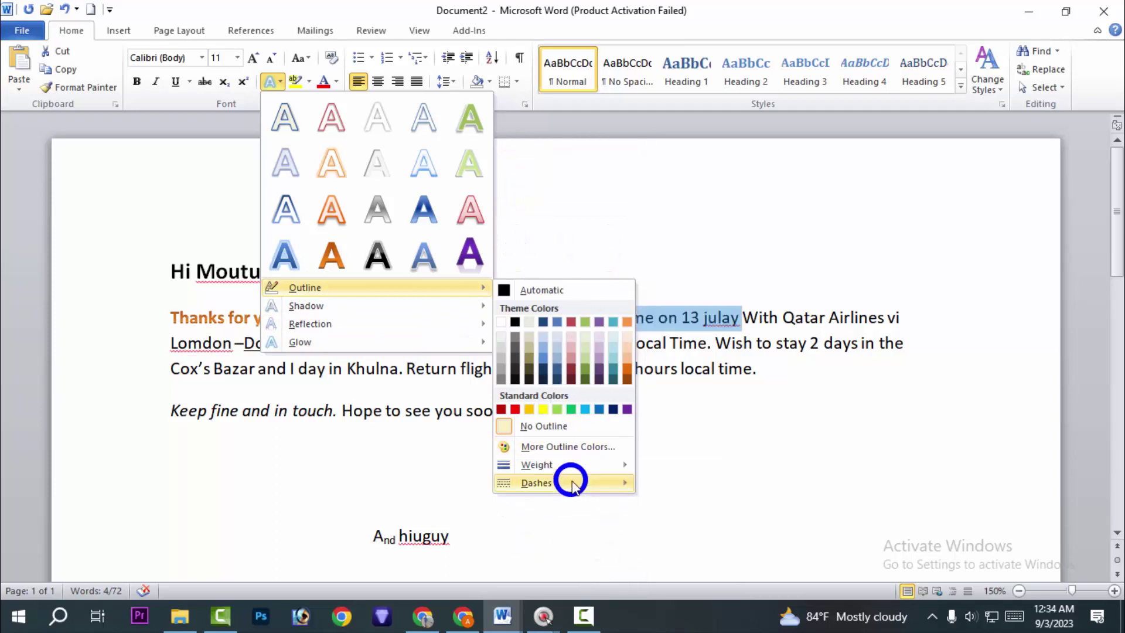
mouse_move(570, 464)
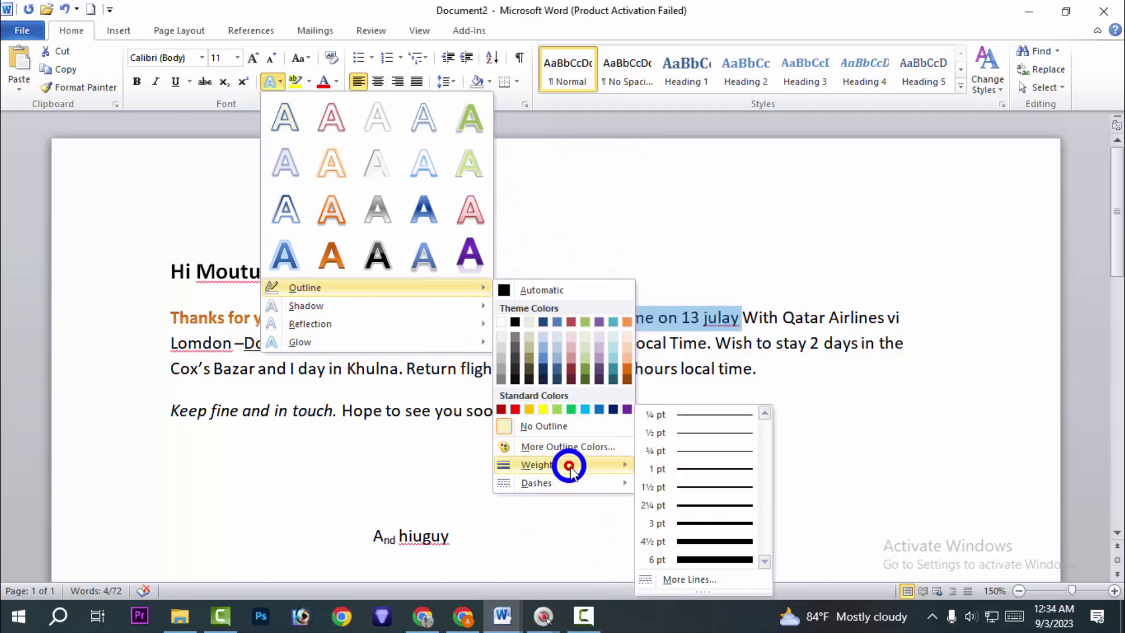
click(730, 542)
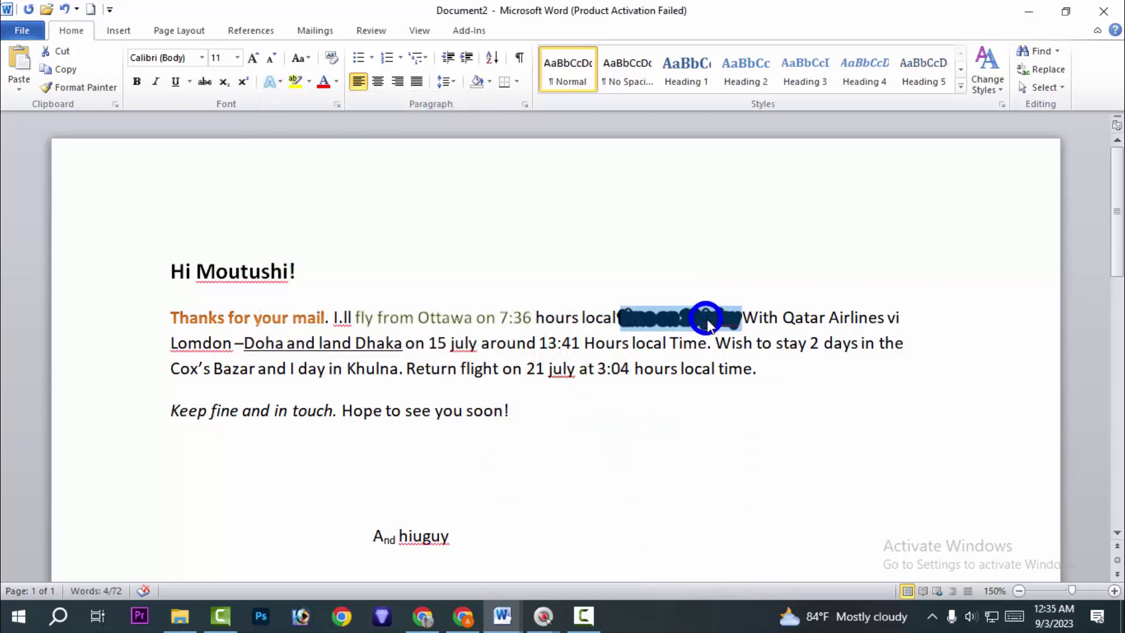
- Undo the outlines and text effects applied to the first paragraph, also restoring the deleted sample "H"
key(ctrl+z)
key(ctrl+z)
key(ctrl+z)
key(ctrl+z)
key(ctrl+z)
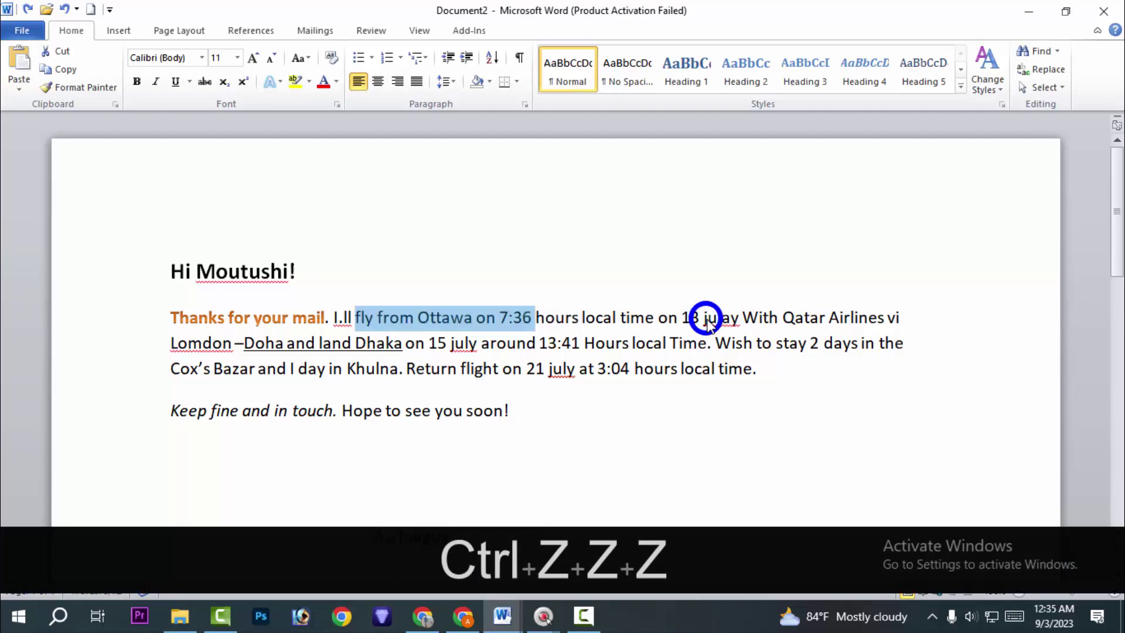
scroll(708, 323, up, 5)
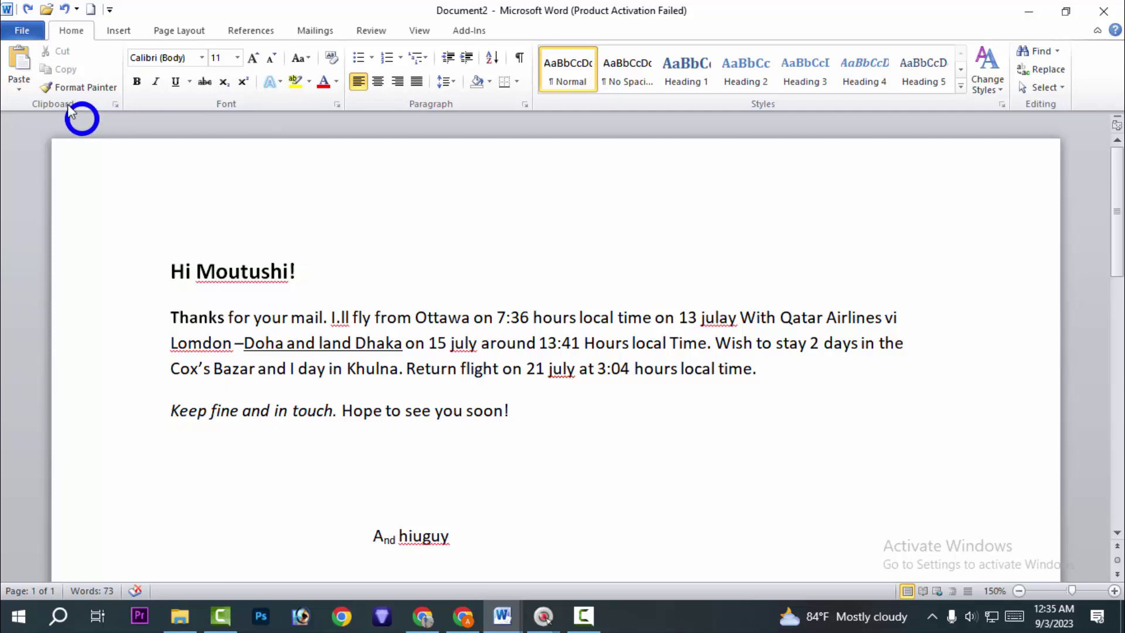
click(28, 10)
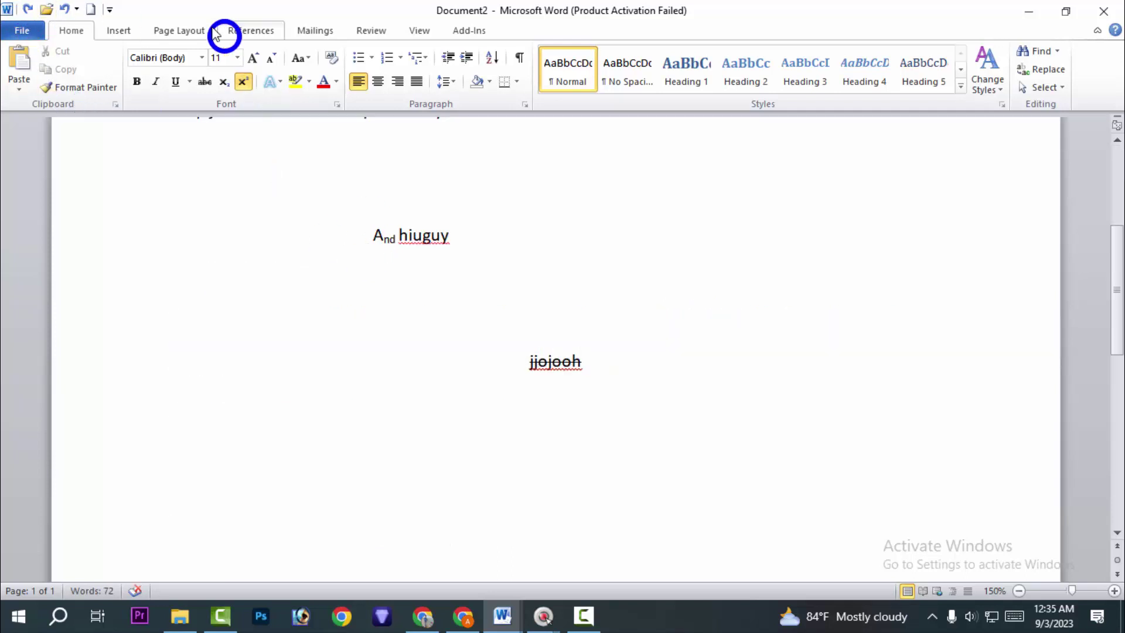
click(61, 10)
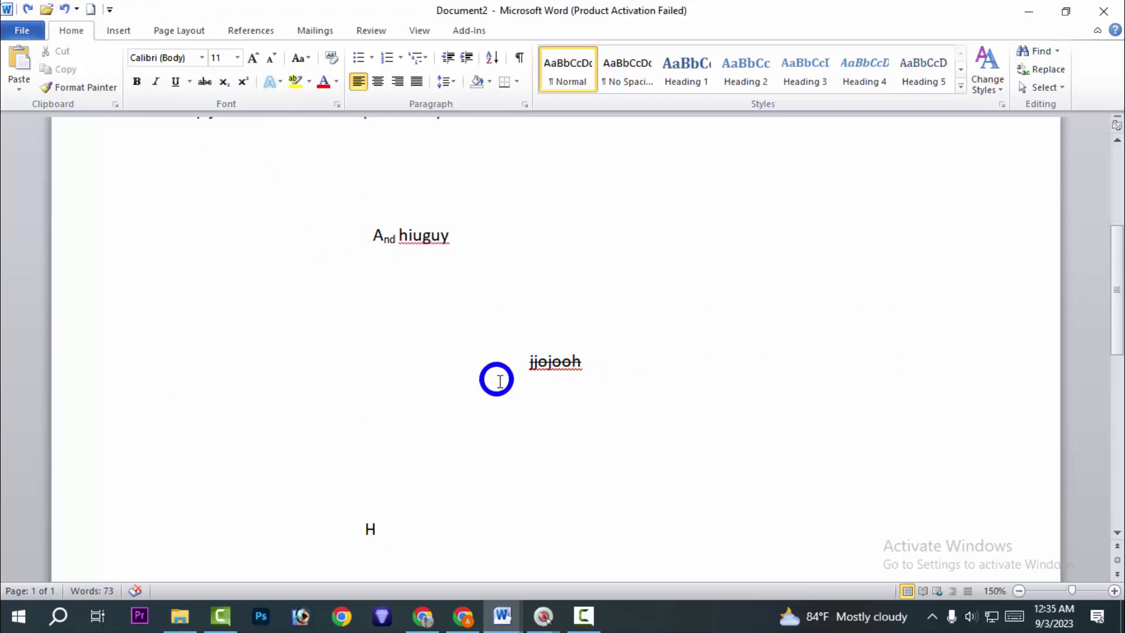
scroll(498, 380, up, 5)
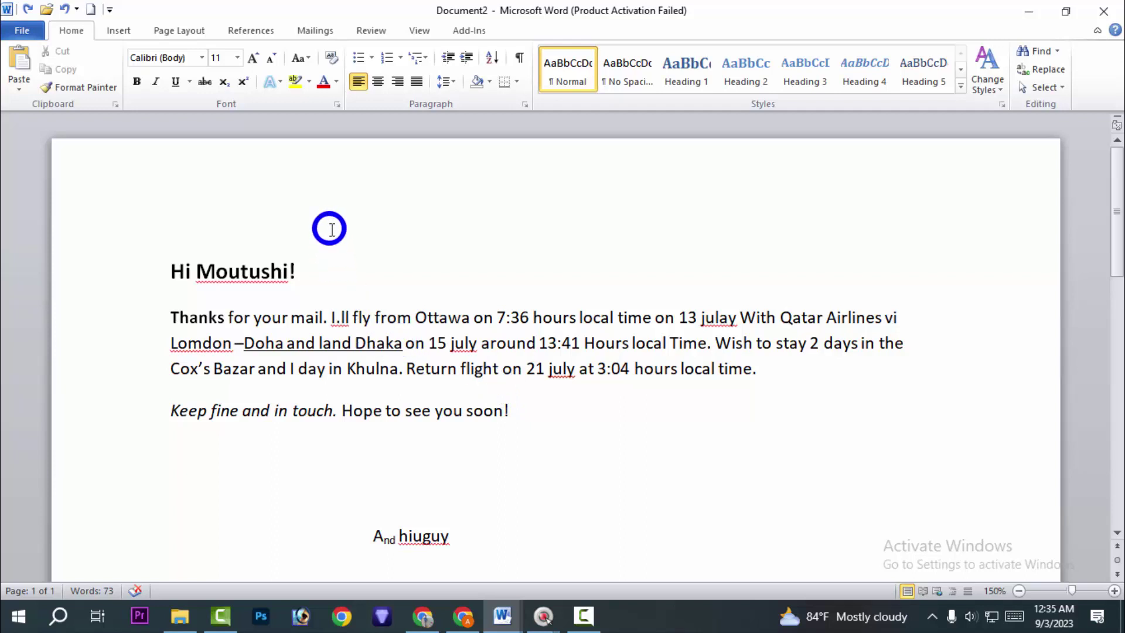
- Highlight the word "Ottawa" in the first paragraph in bright green
click(308, 83)
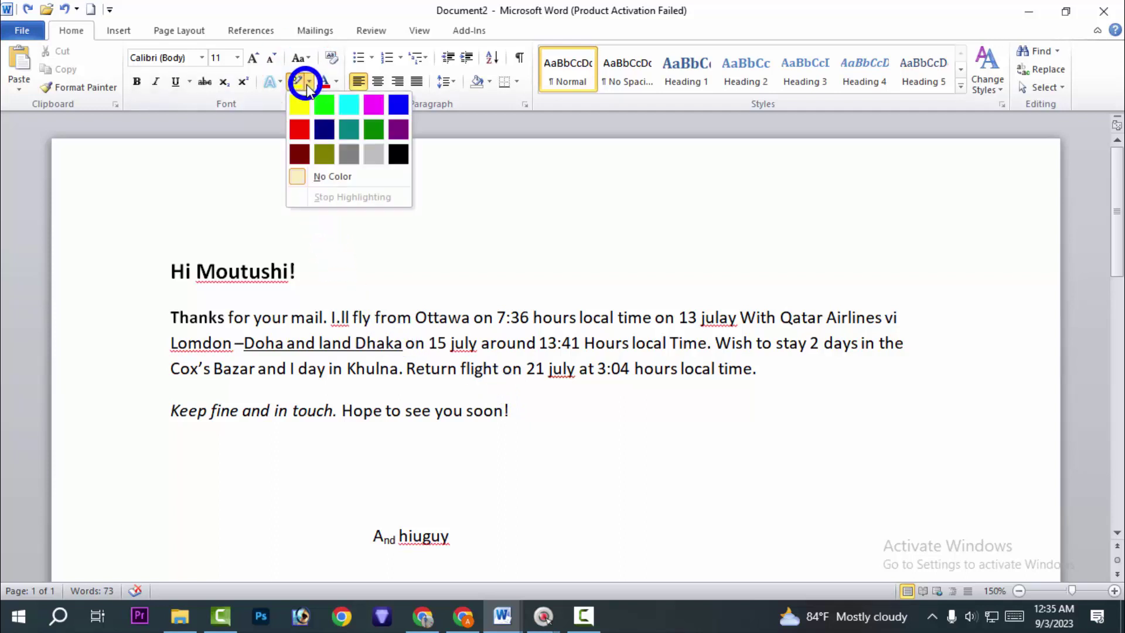
click(606, 199)
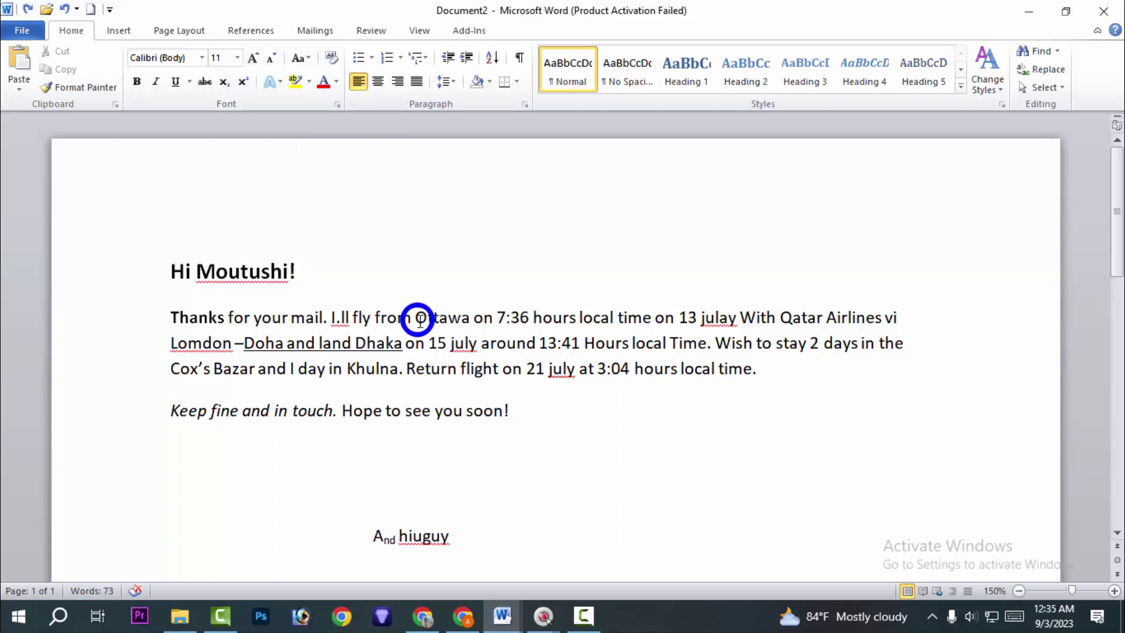
drag(416, 318, 468, 322)
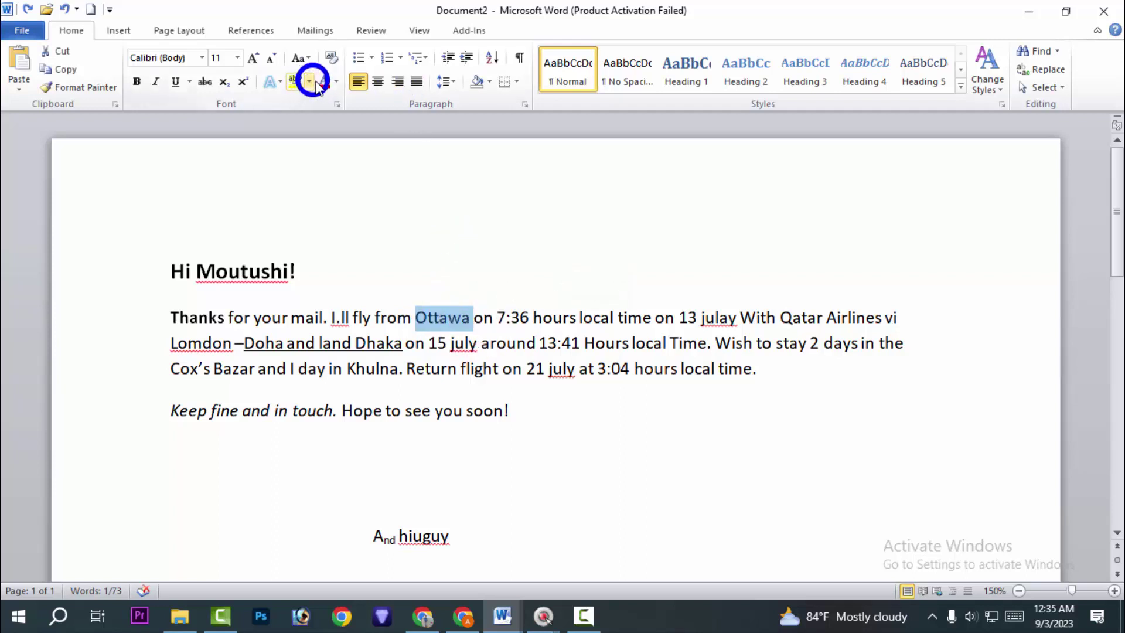
click(337, 85)
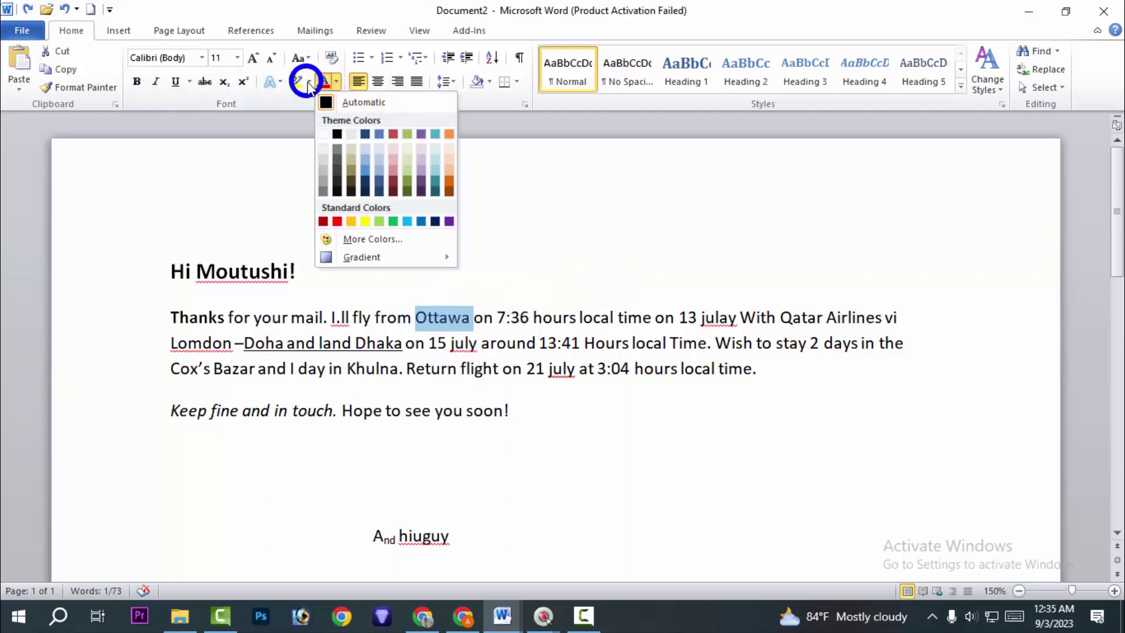
click(309, 85)
click(323, 104)
click(581, 278)
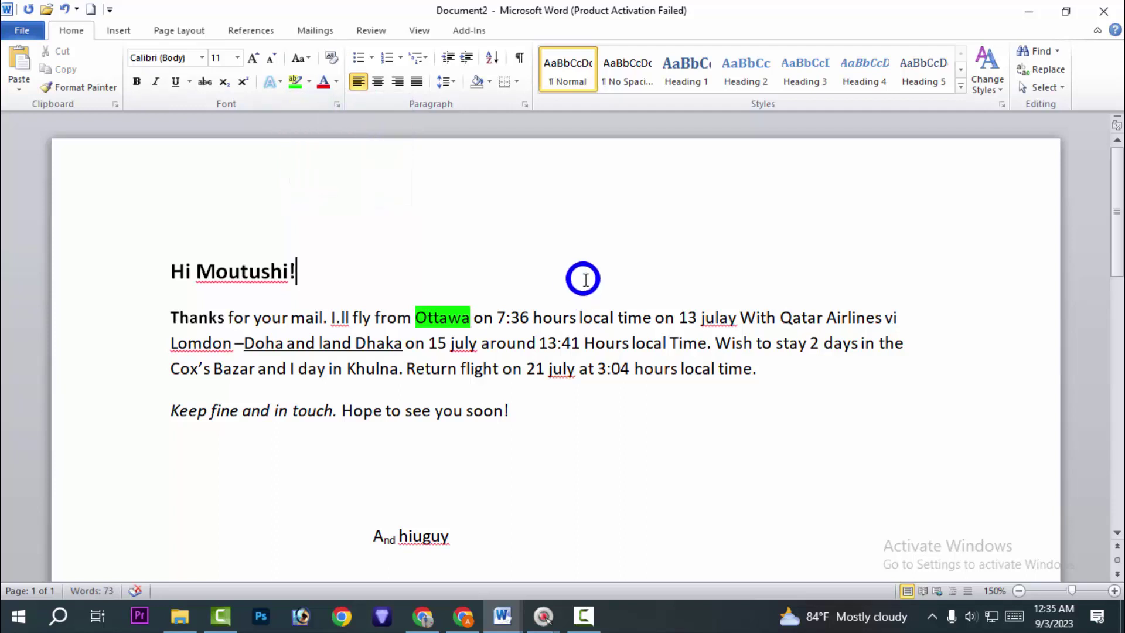
- Highlight the word "time" after "7:36 hours local" in bright green
drag(503, 311, 579, 317)
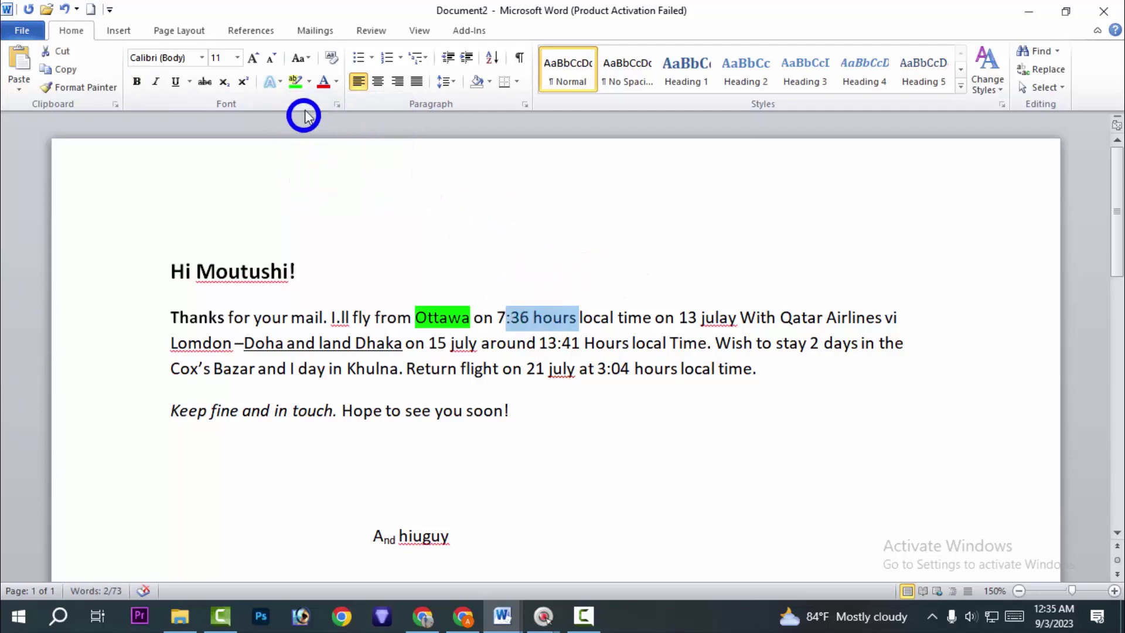
click(655, 280)
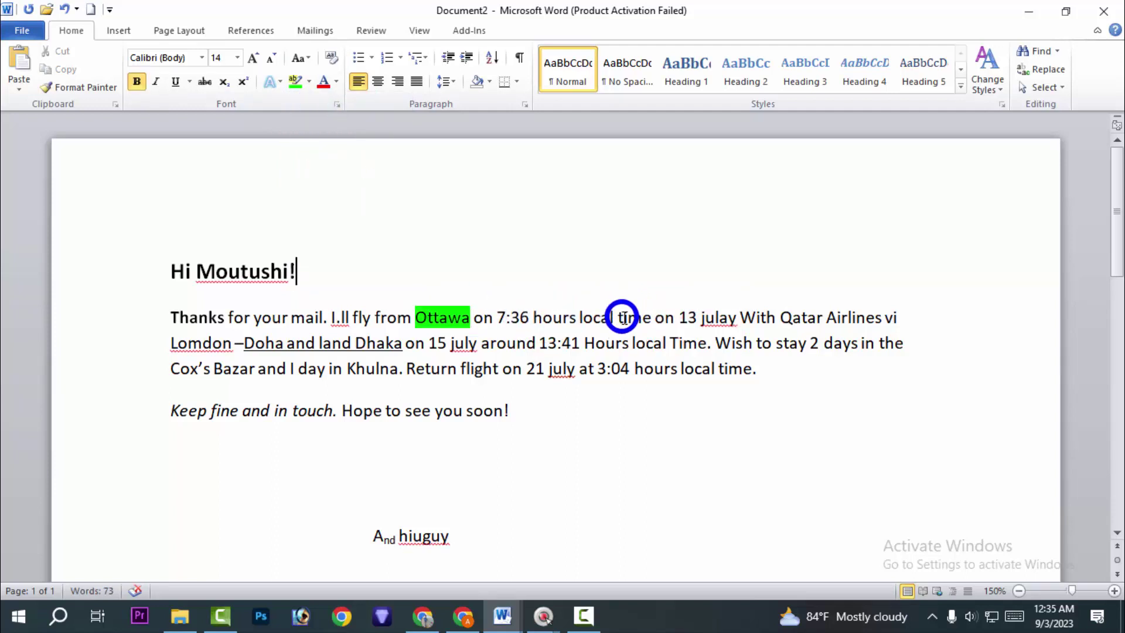
drag(618, 318, 649, 320)
click(308, 82)
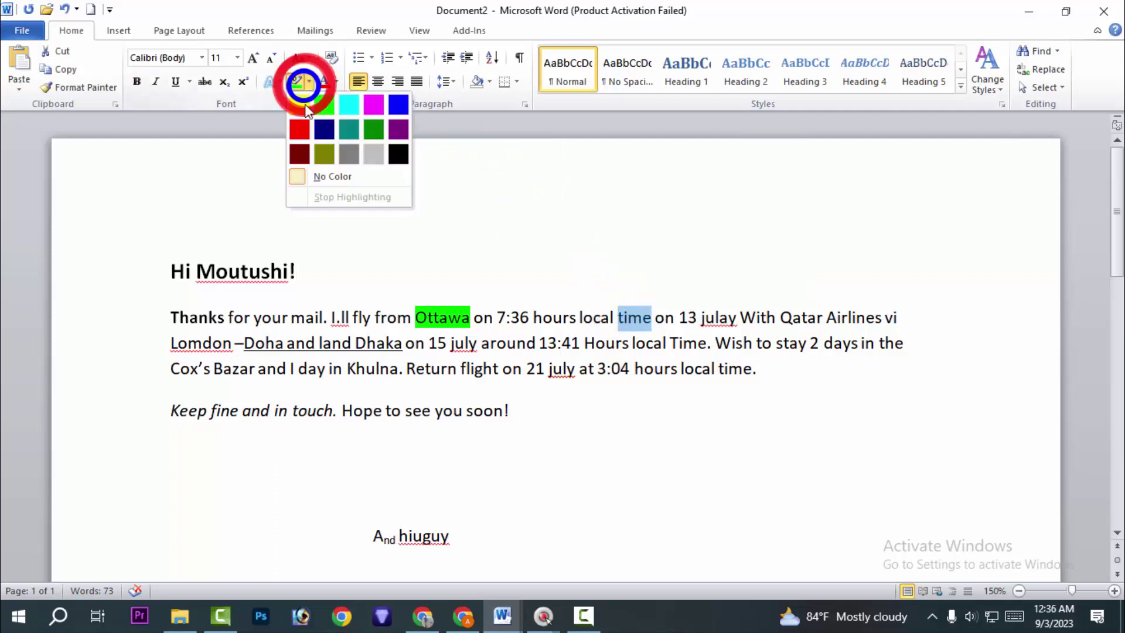
click(315, 115)
click(758, 419)
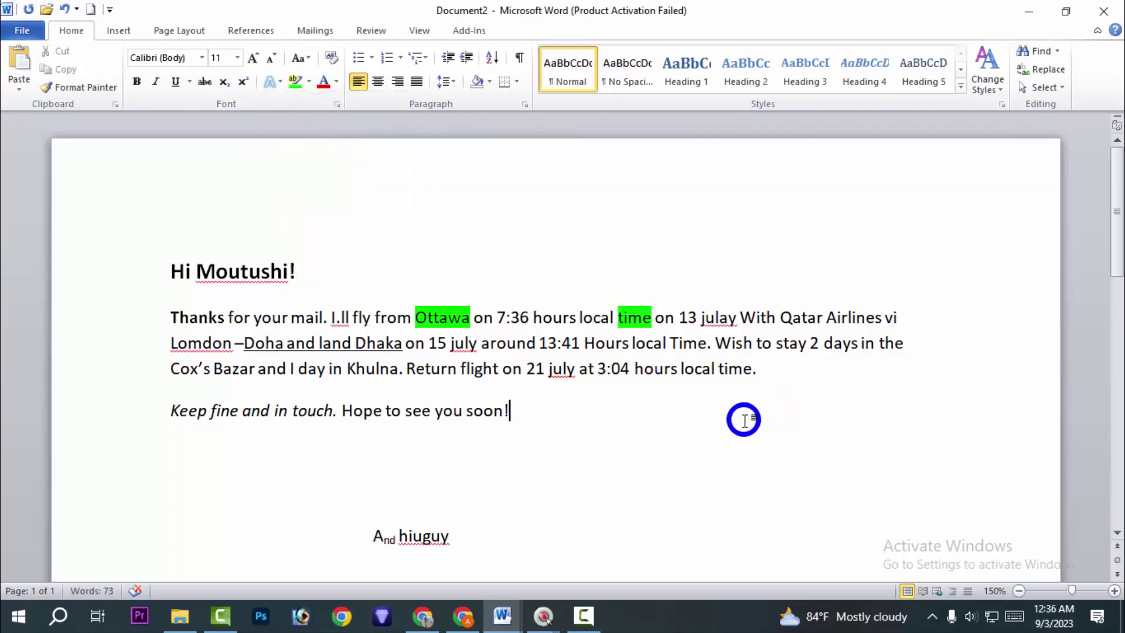
- Highlight "july at 3:04 hours local time" at the end of the first paragraph in dark gray
drag(554, 368, 752, 370)
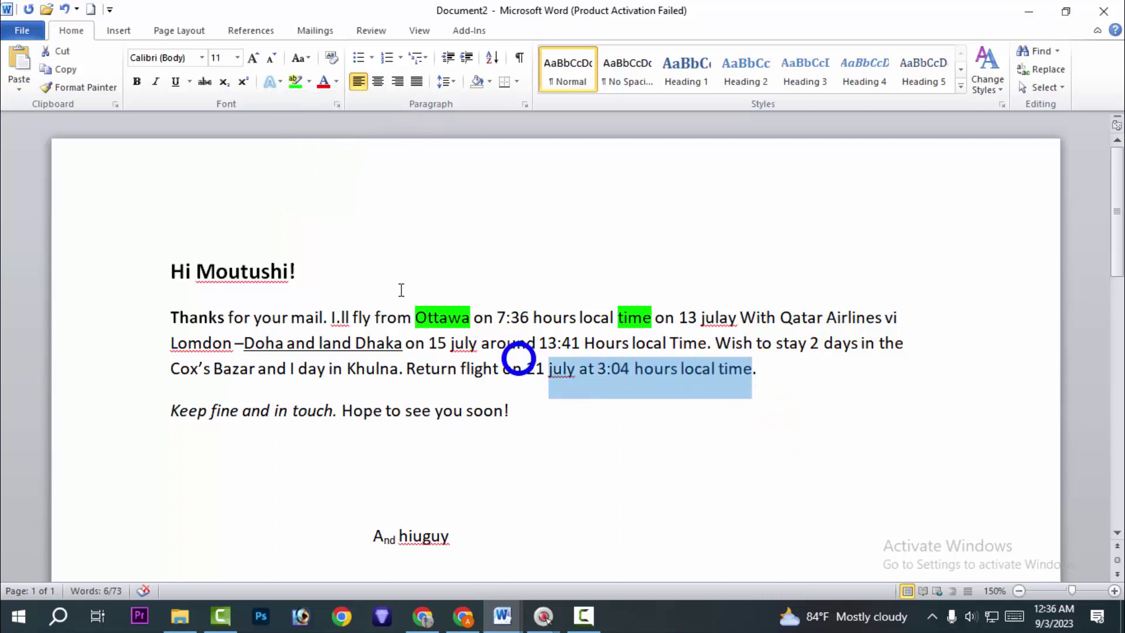
click(308, 82)
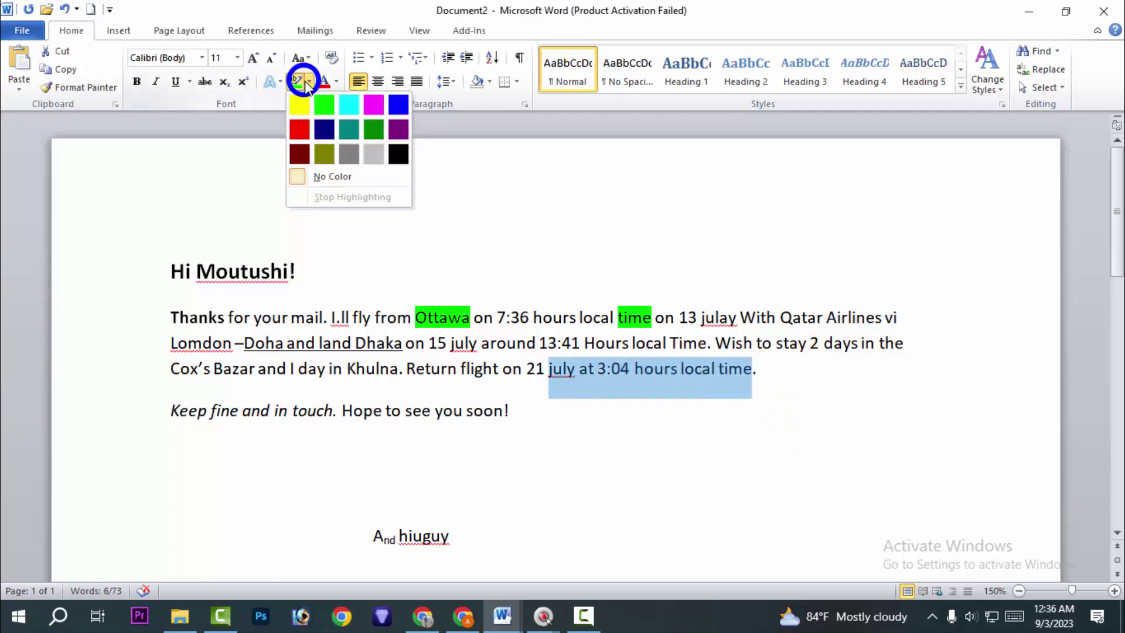
click(345, 153)
click(784, 412)
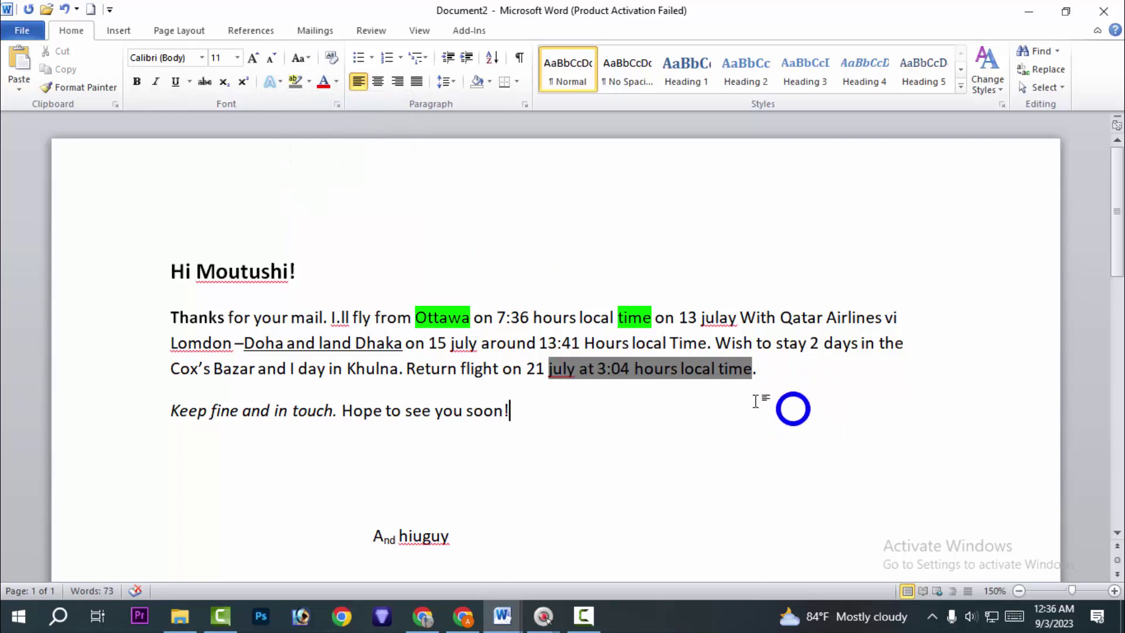
- Remove the highlight from "july at 3:04 hours local time" by setting it to No Color
drag(791, 375, 551, 370)
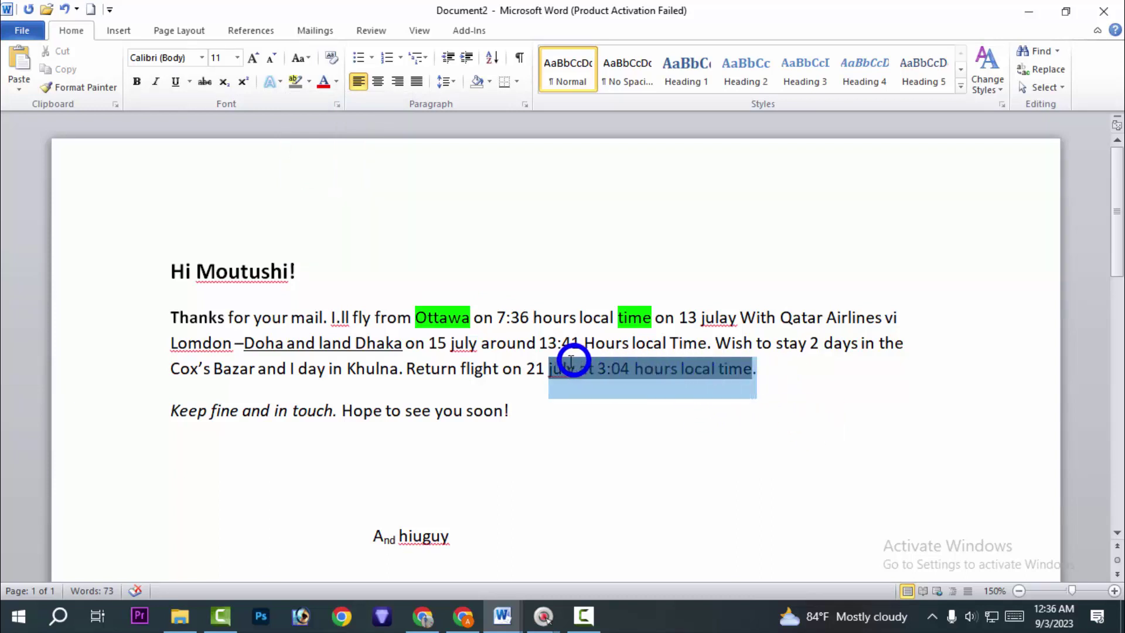
click(309, 82)
click(368, 178)
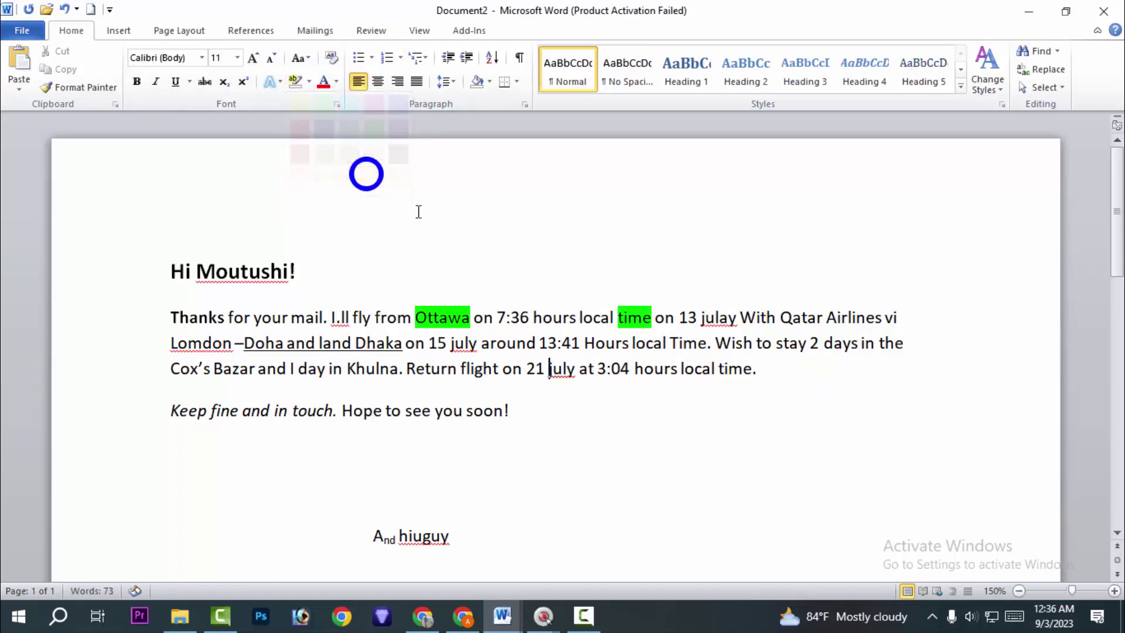
click(774, 487)
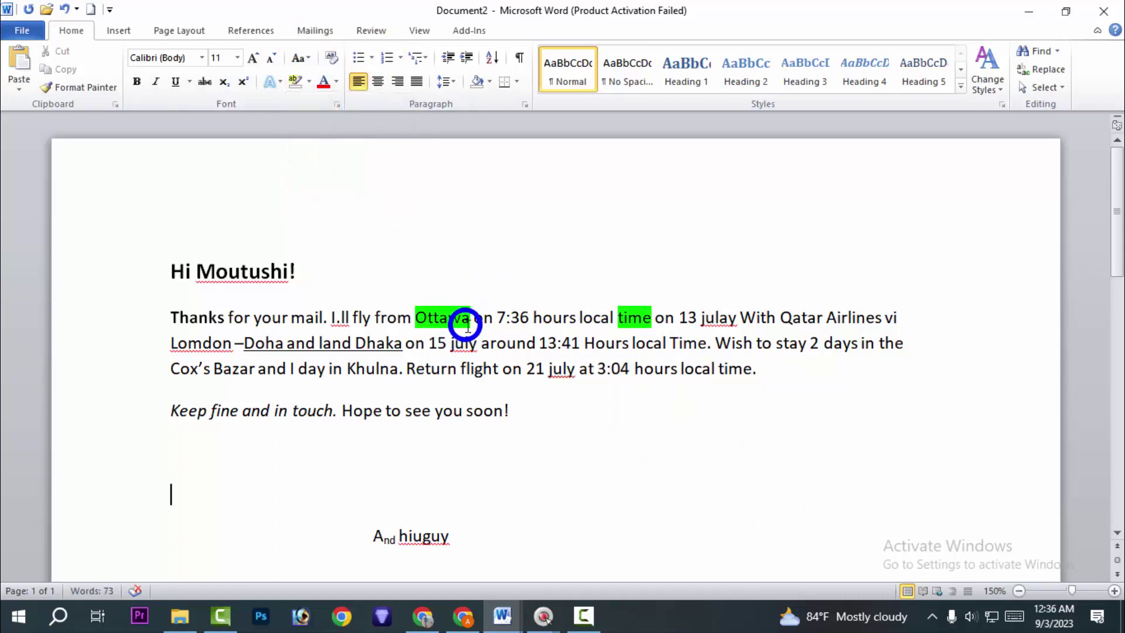
- Remove the green highlight from the word "Ottawa"
drag(463, 318, 417, 317)
click(295, 84)
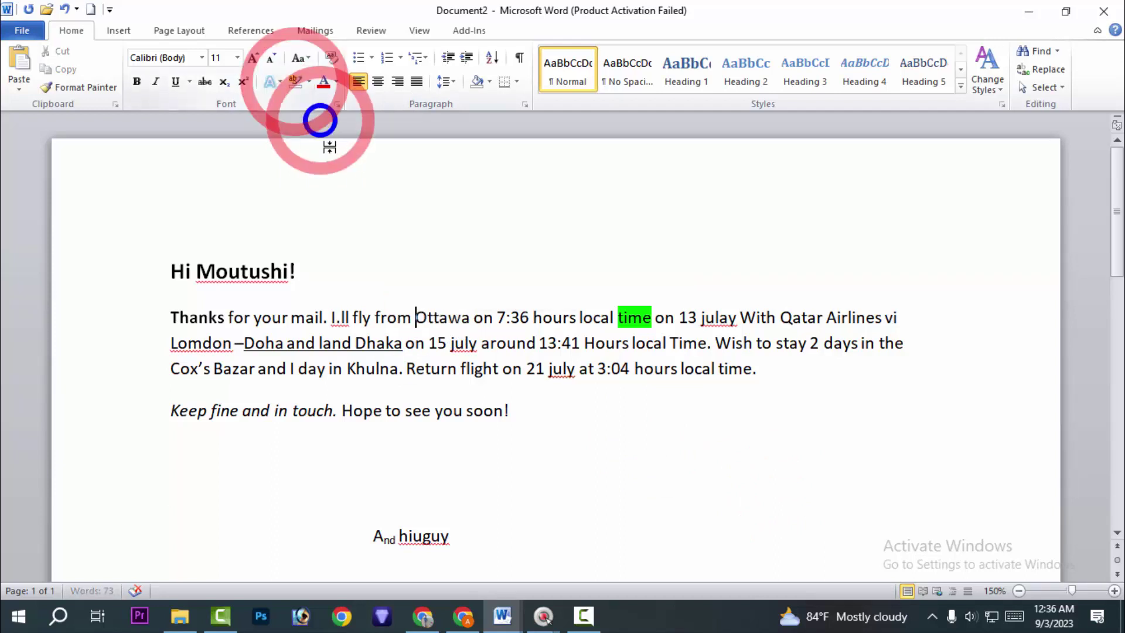
click(309, 82)
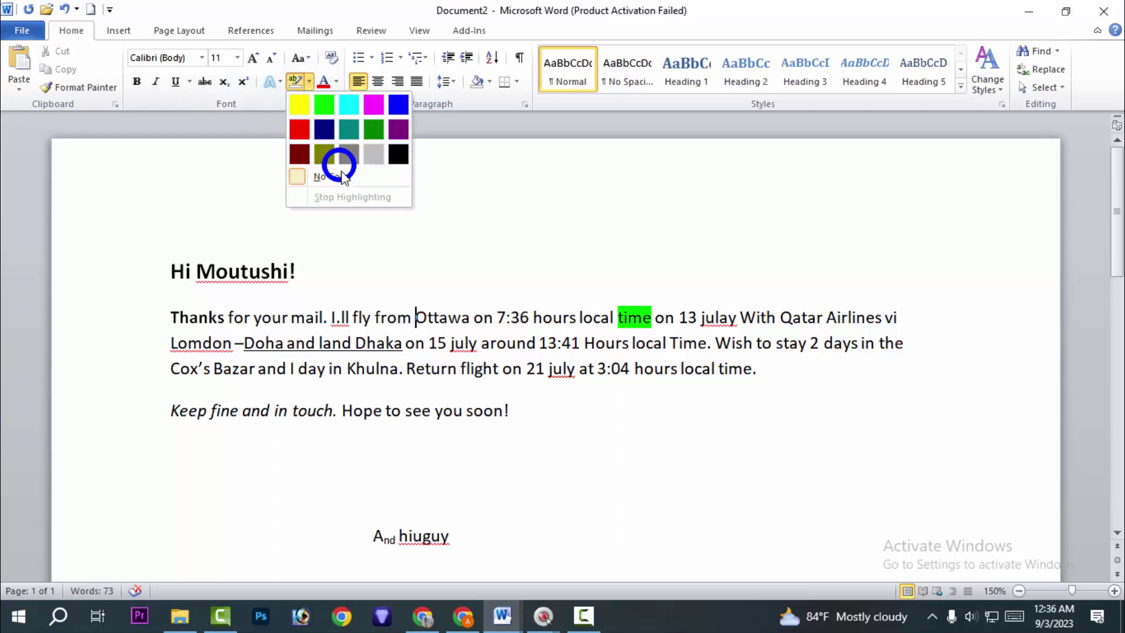
- Change the font color of "from Ottawa on 7" in the first paragraph to red
click(616, 279)
click(842, 544)
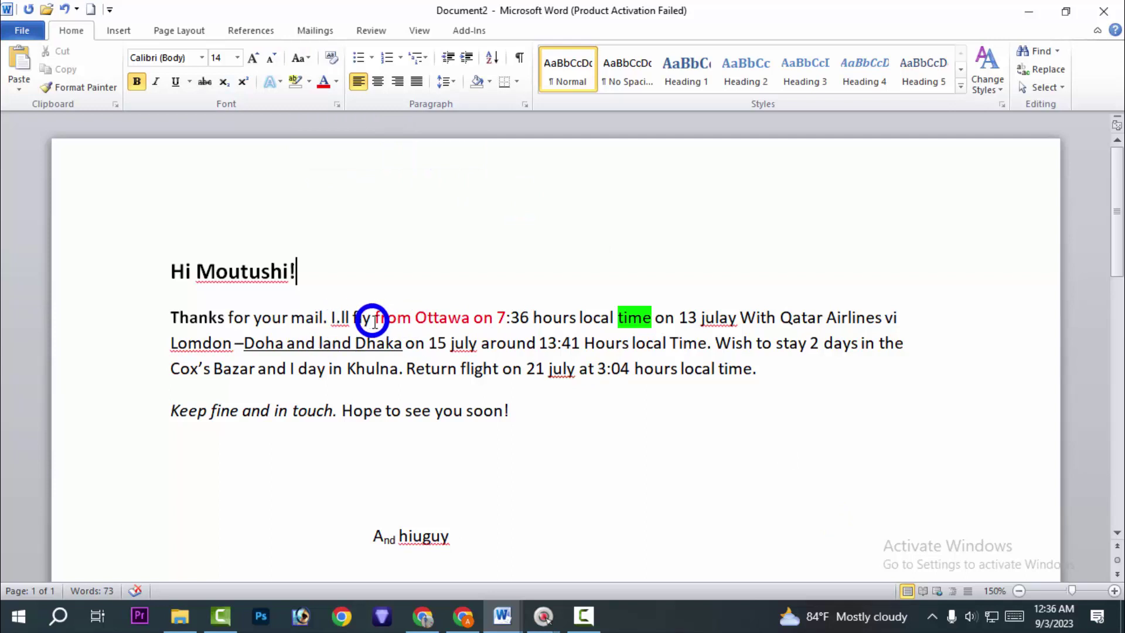
drag(373, 319, 516, 321)
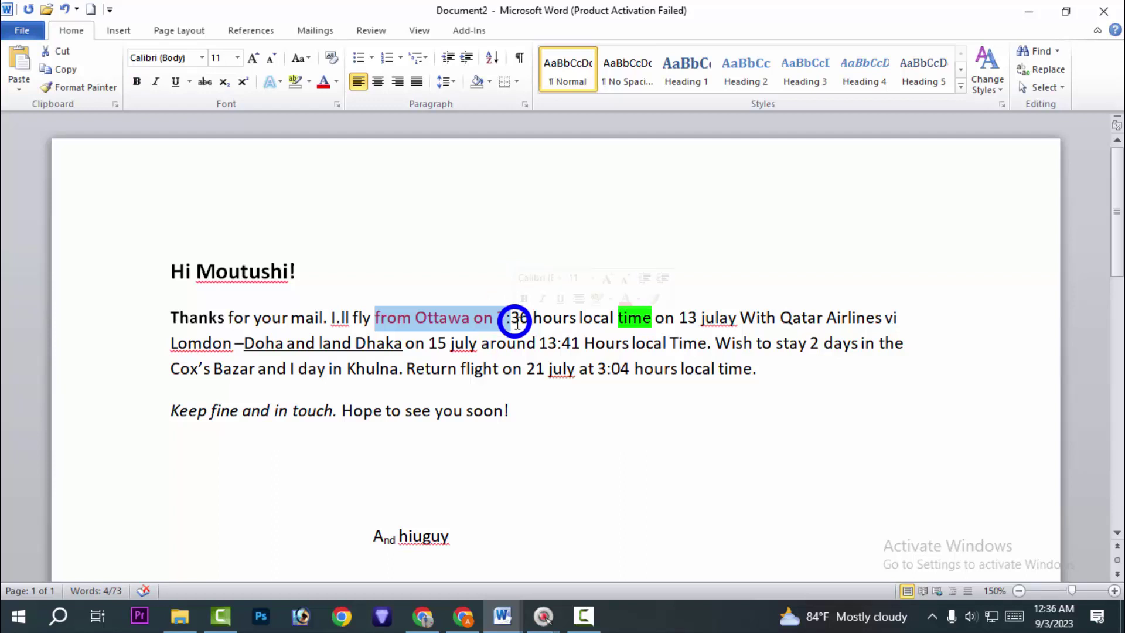
- Change the font color of "Wish to stay" in the first paragraph to the main red theme color
click(714, 343)
drag(714, 343, 809, 344)
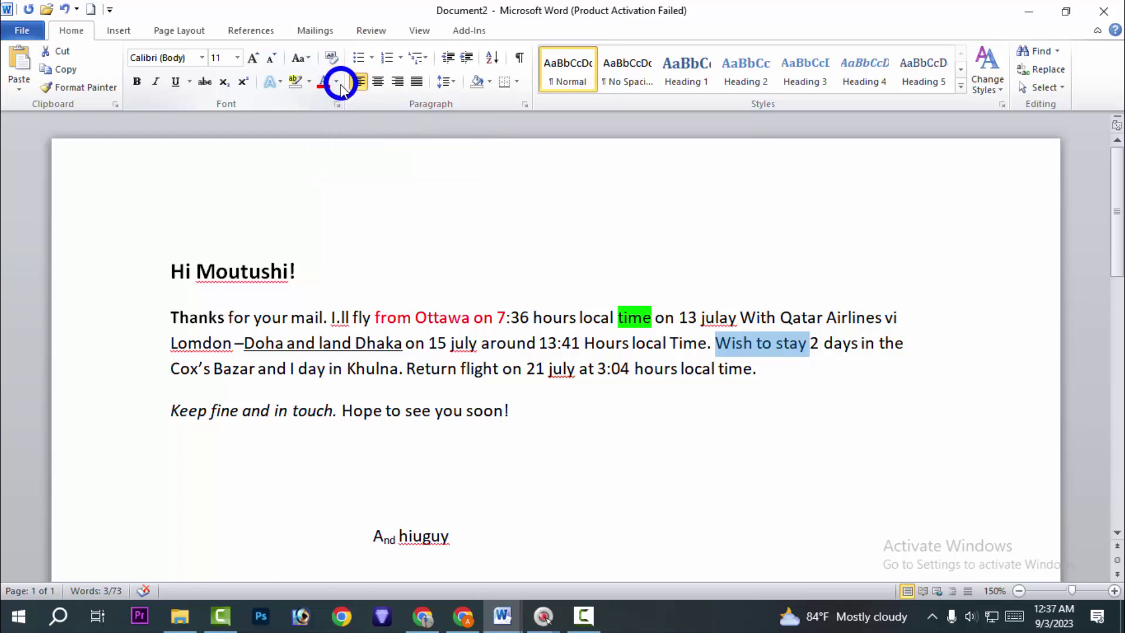
click(336, 83)
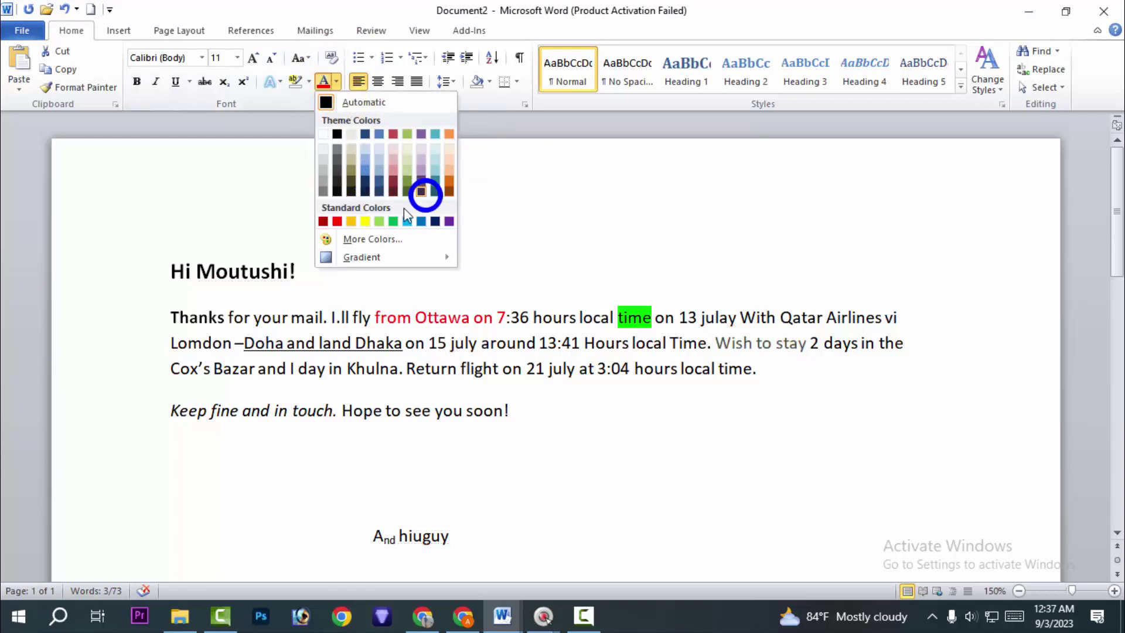
click(393, 134)
click(809, 382)
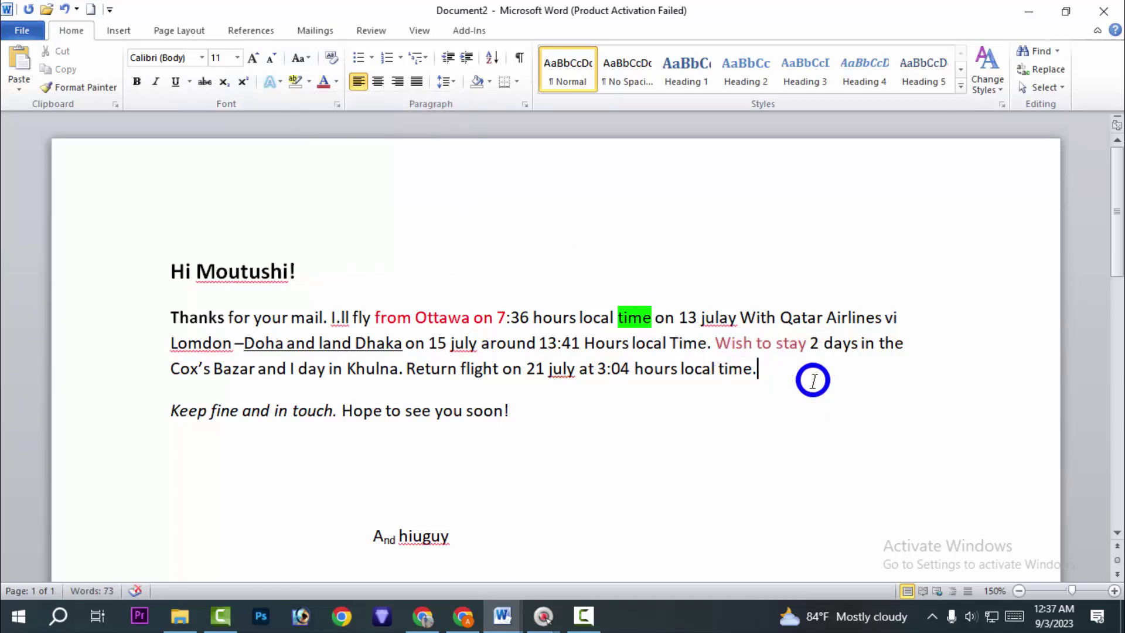
- Set the font color of "Wish to stay" back to black
drag(654, 385, 214, 363)
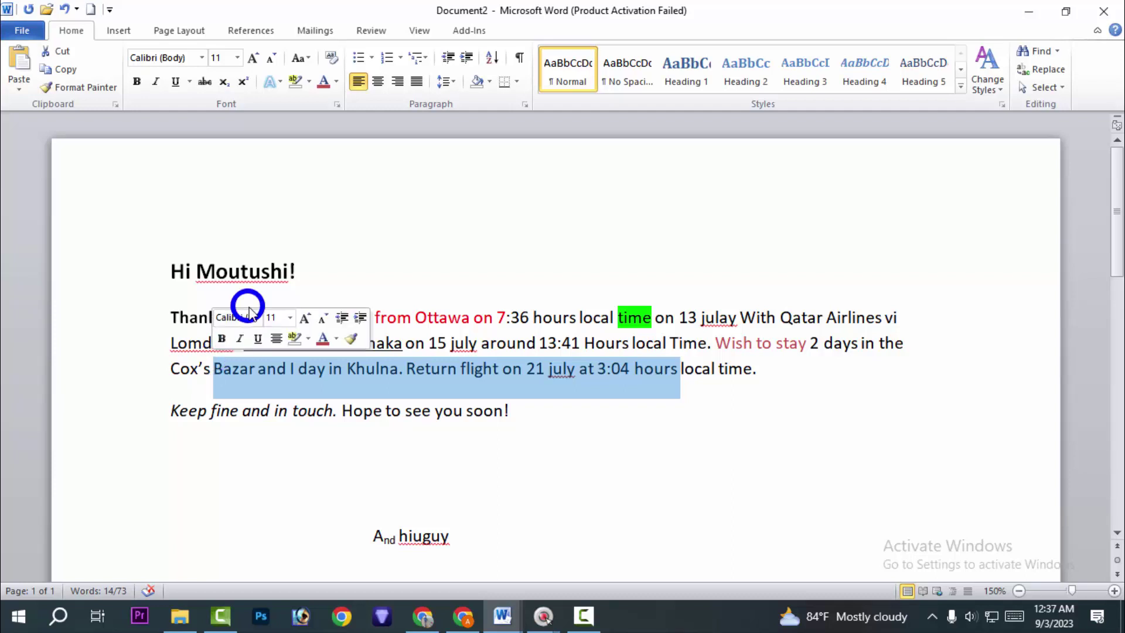
click(936, 474)
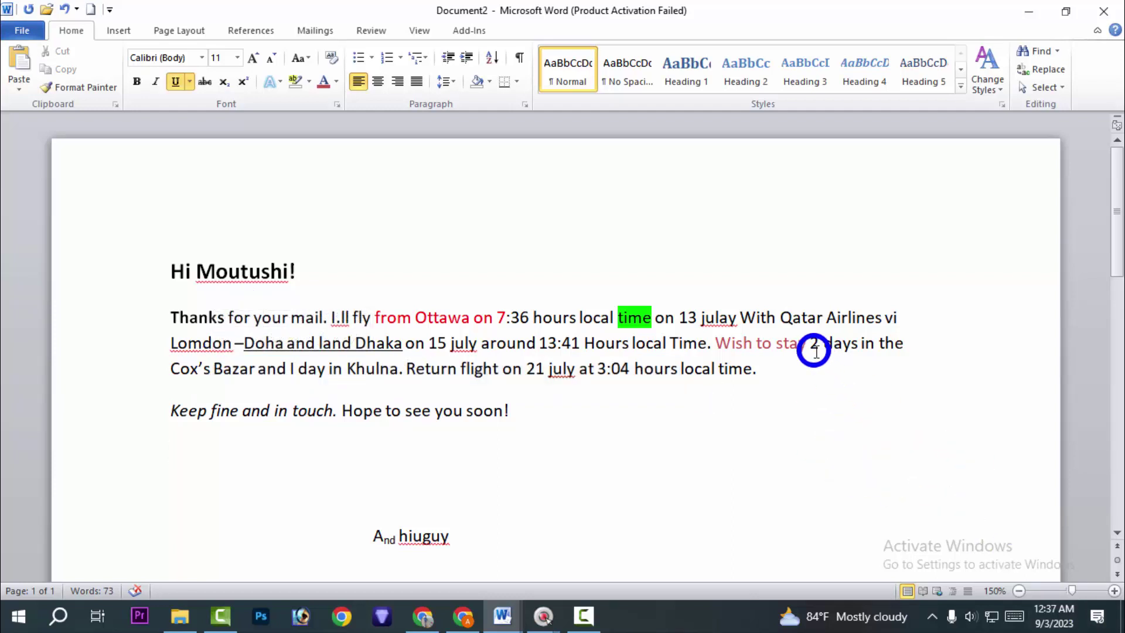
drag(806, 345, 716, 346)
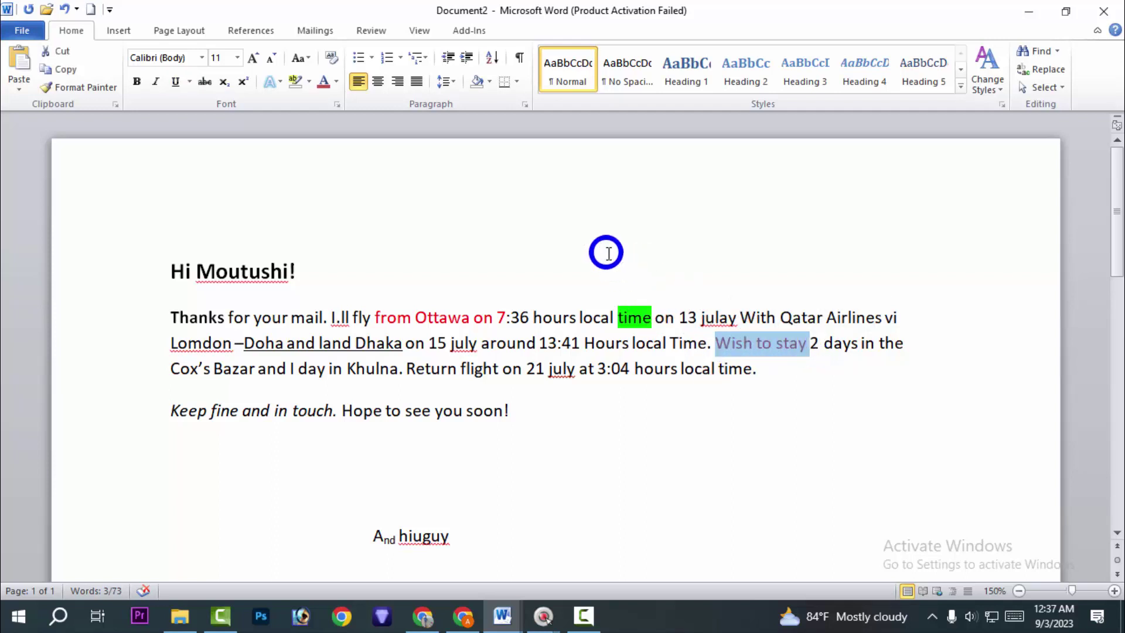
click(336, 82)
key(Escape)
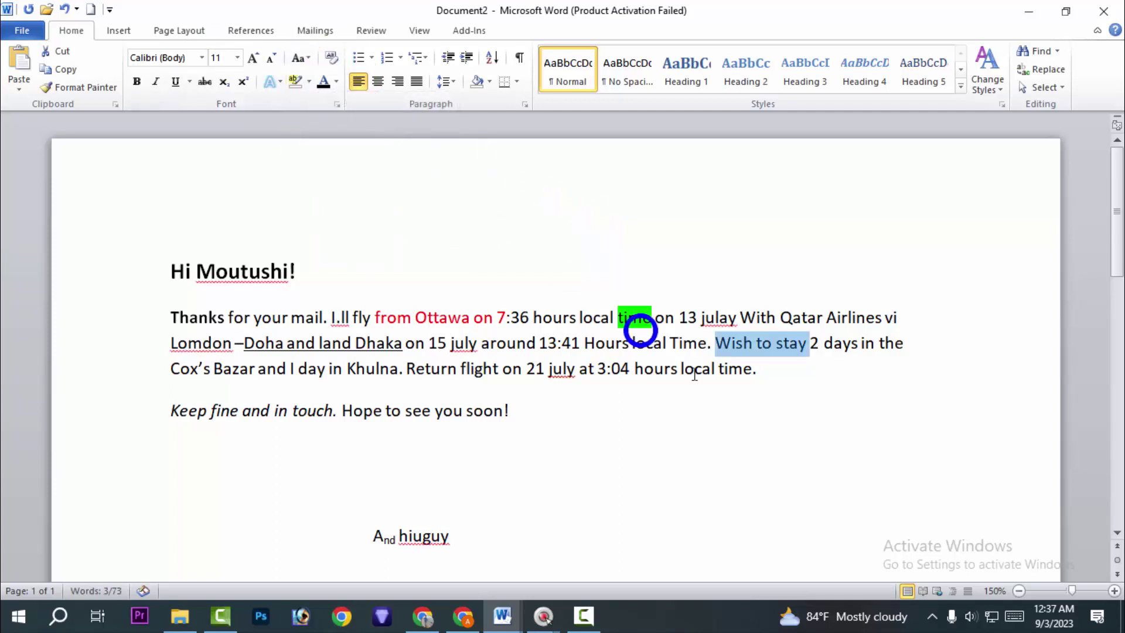
click(787, 432)
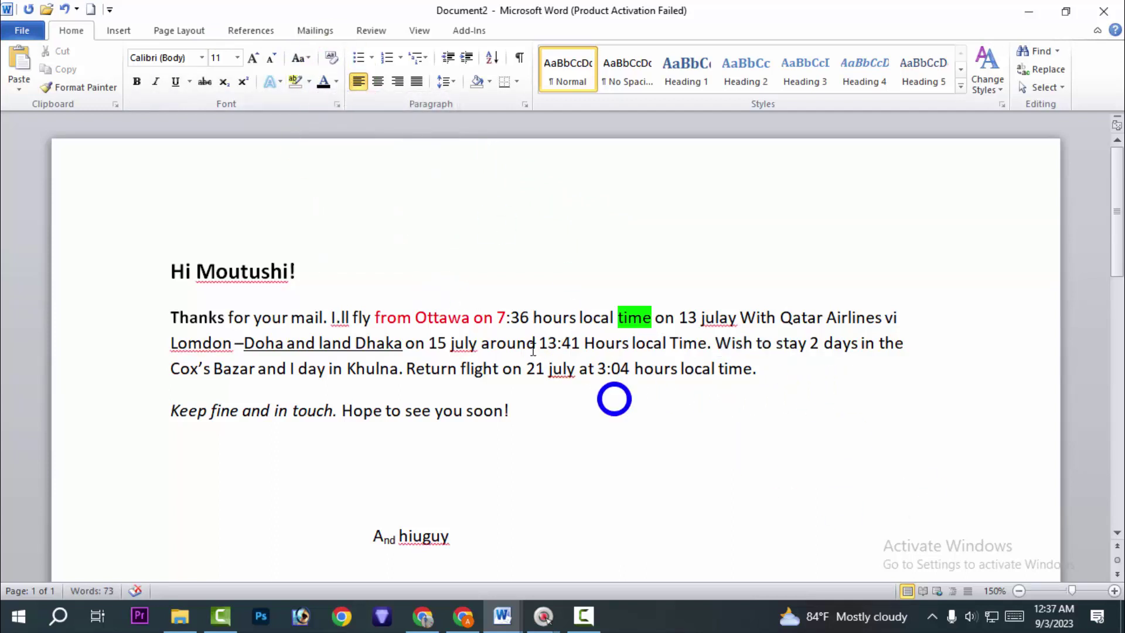
- Remove the italic formatting from "Keep fine and in touch." in the closing line
key(ctrl+z)
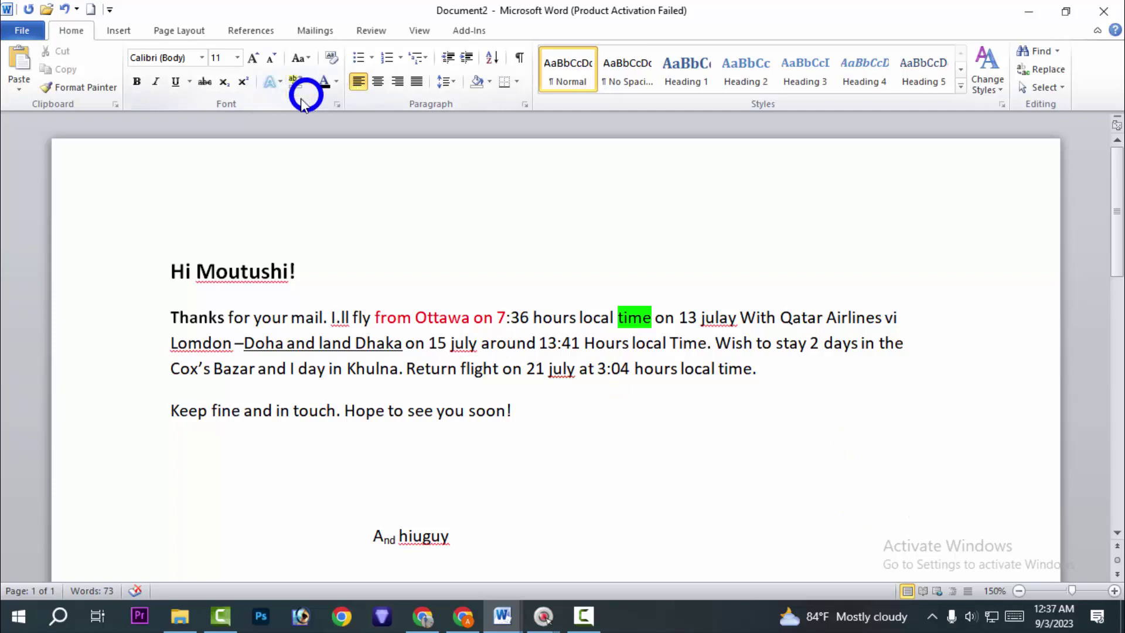